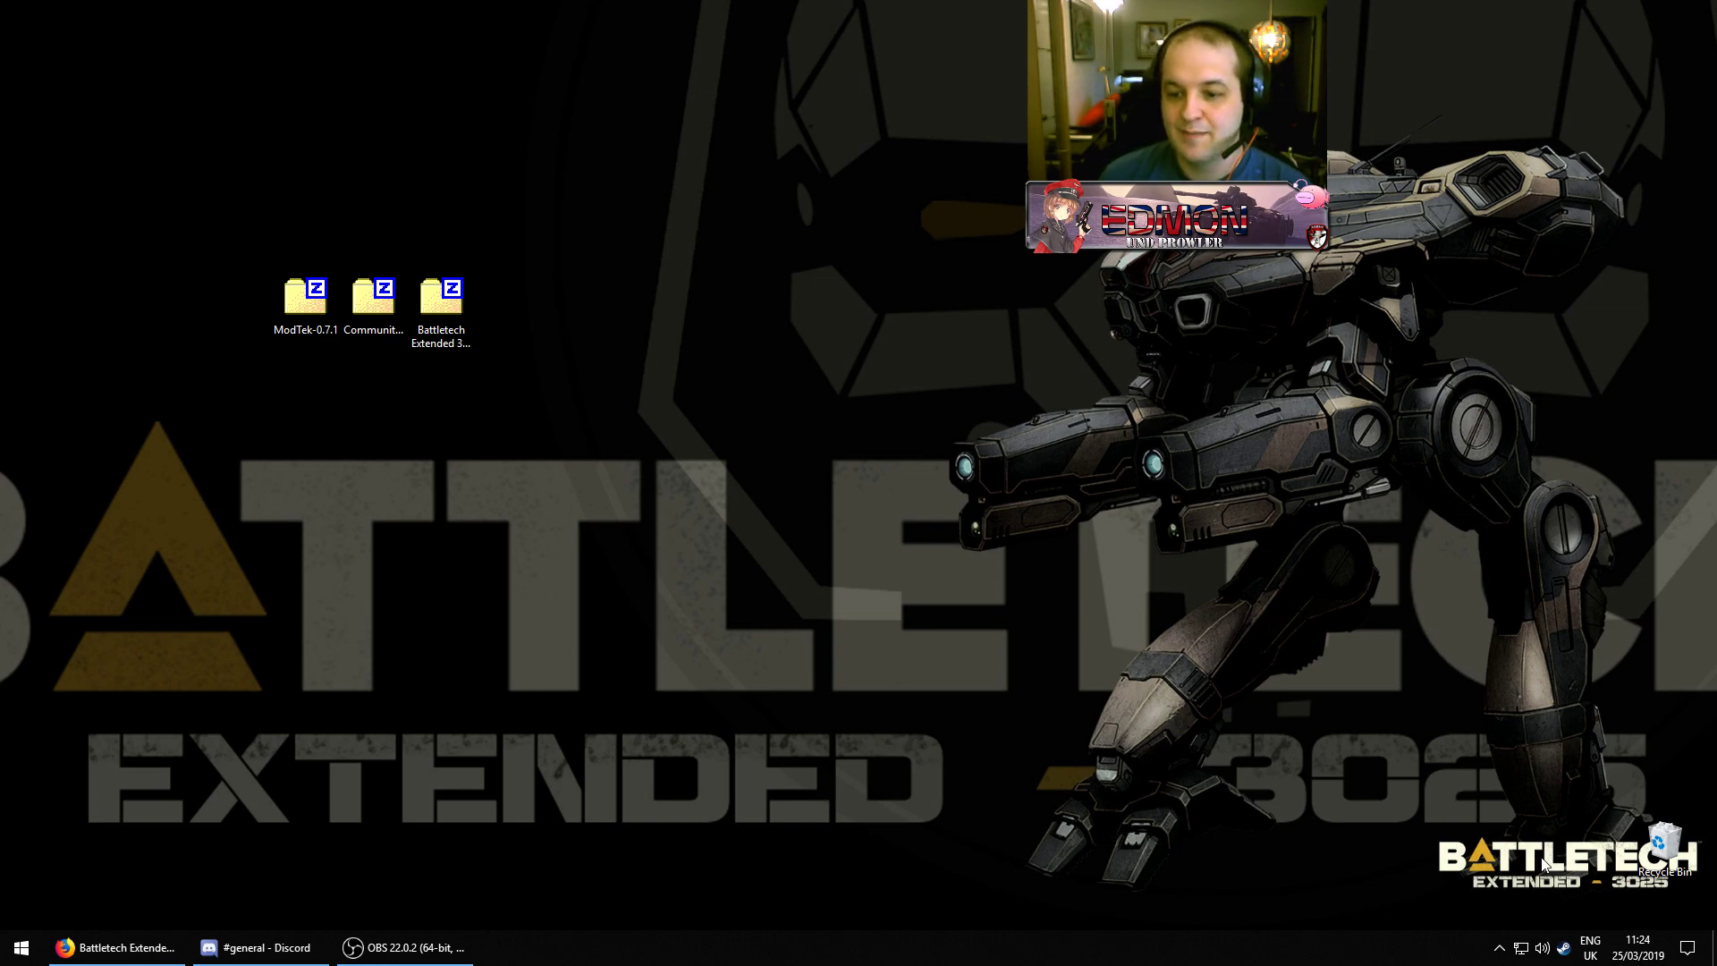
Open BATTLETECH's Steam properties and confirm it only updates when launched
left_click(1562, 950)
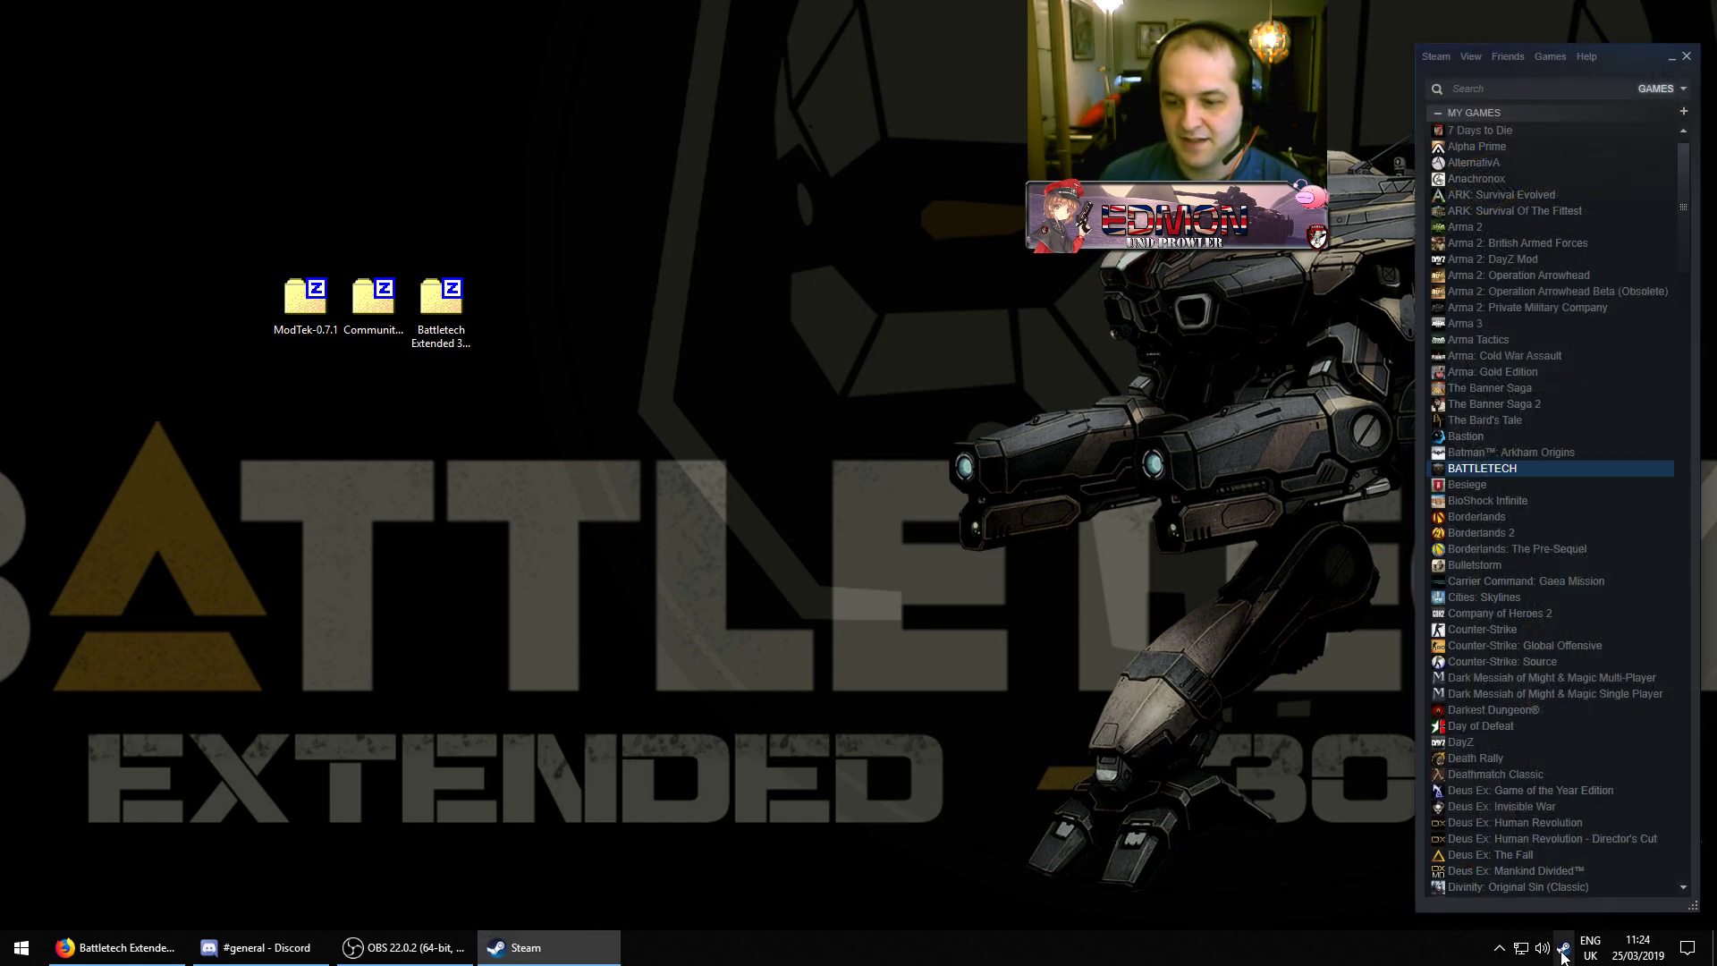
right_click(1484, 469)
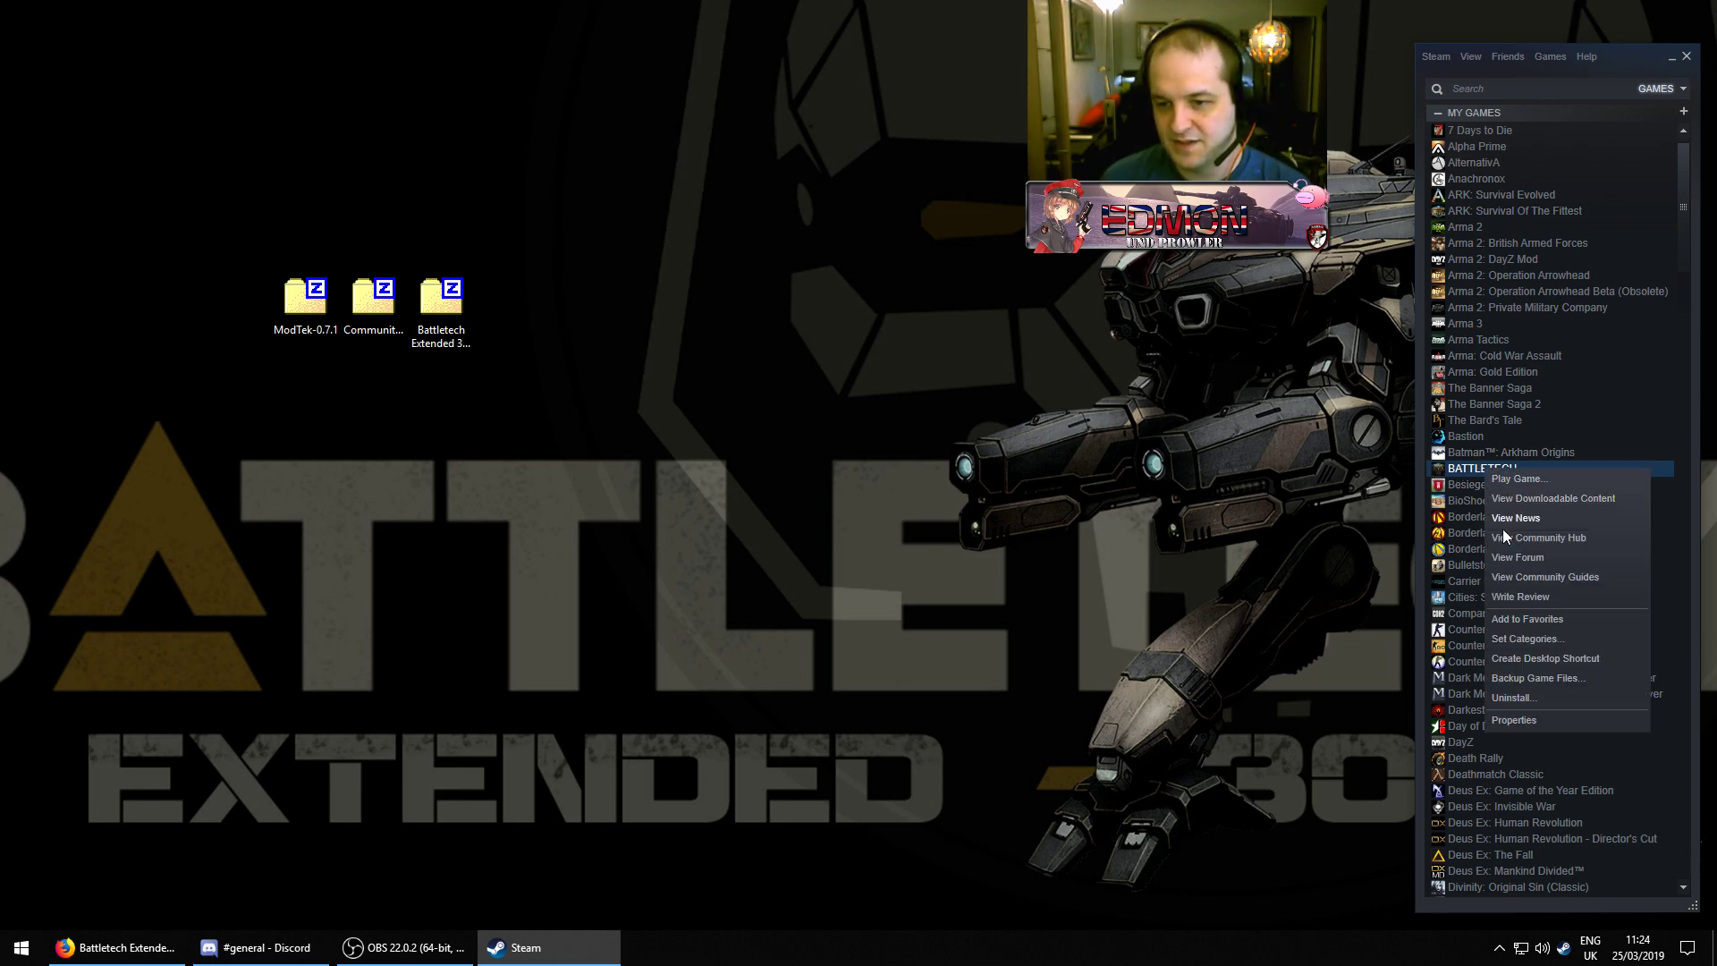
left_click(1522, 718)
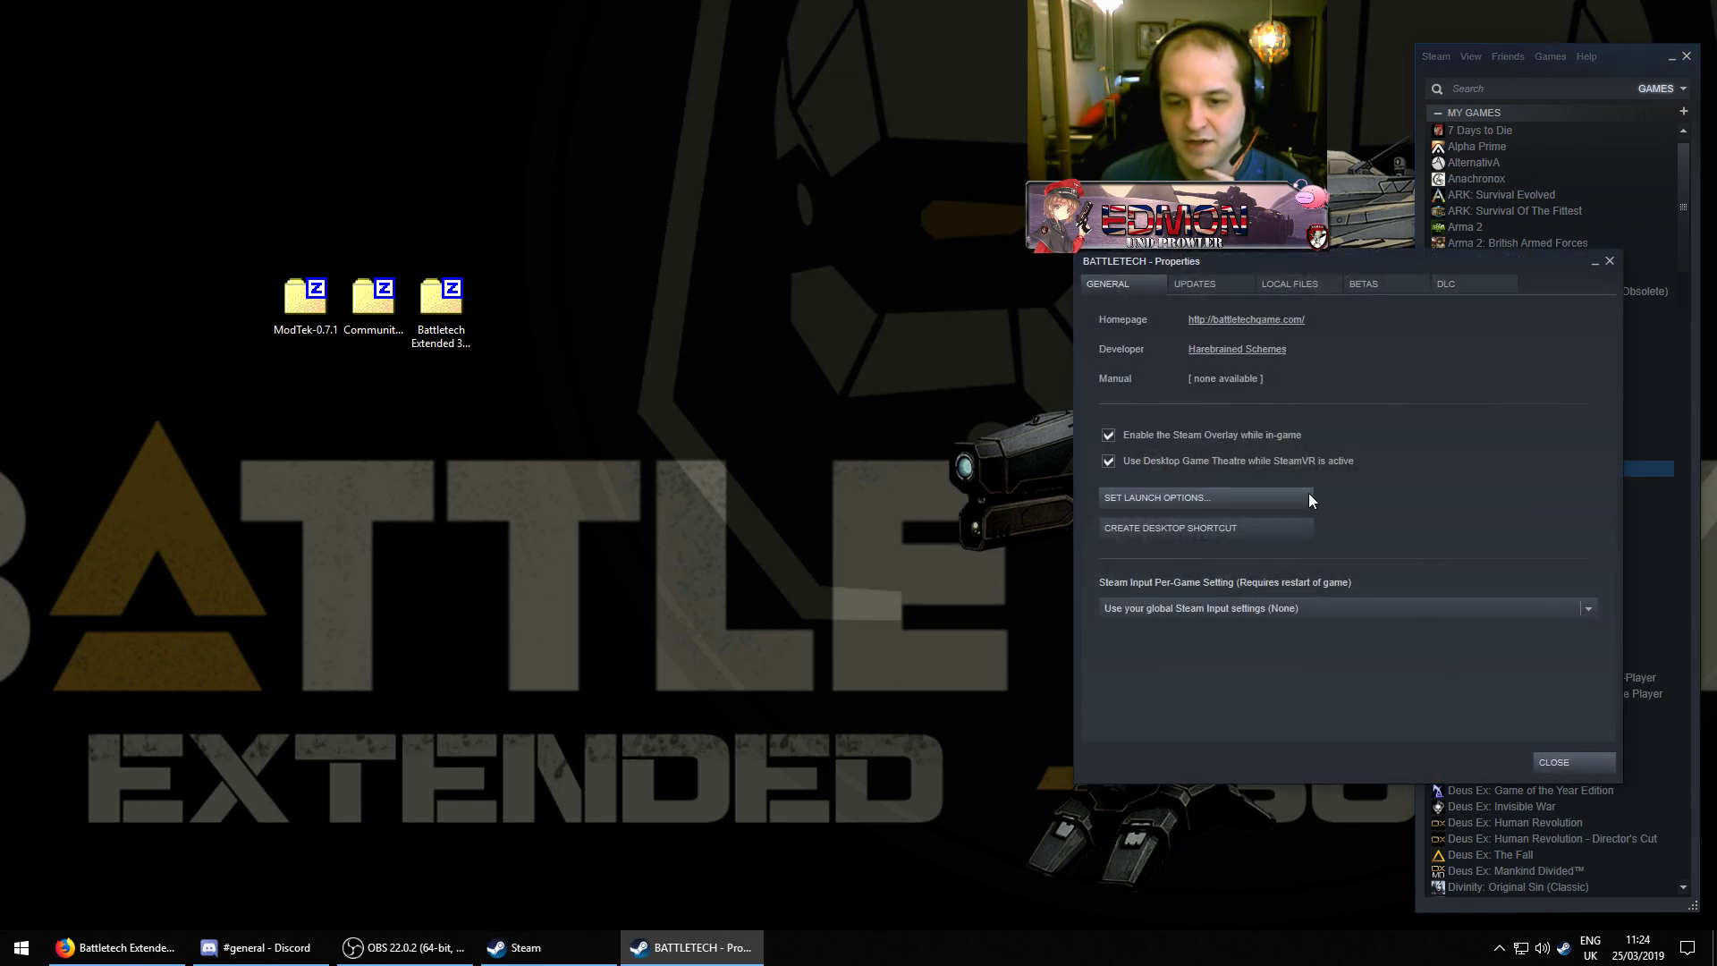
left_click(1268, 284)
left_click(1194, 285)
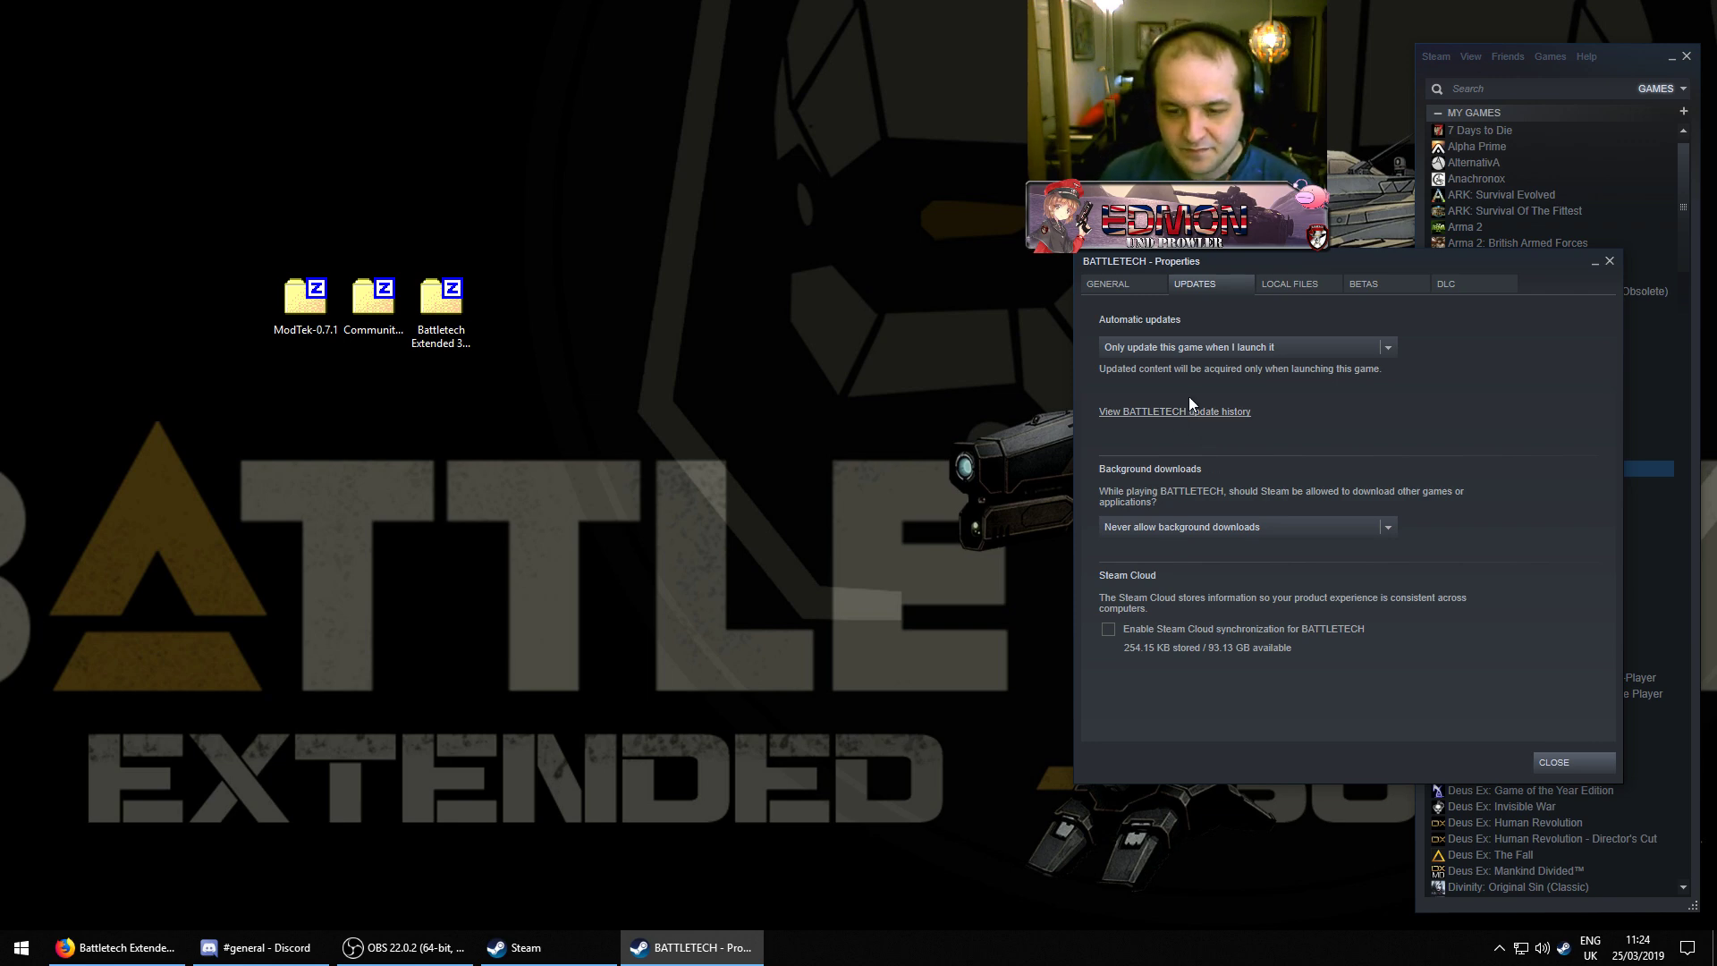
left_click(1129, 286)
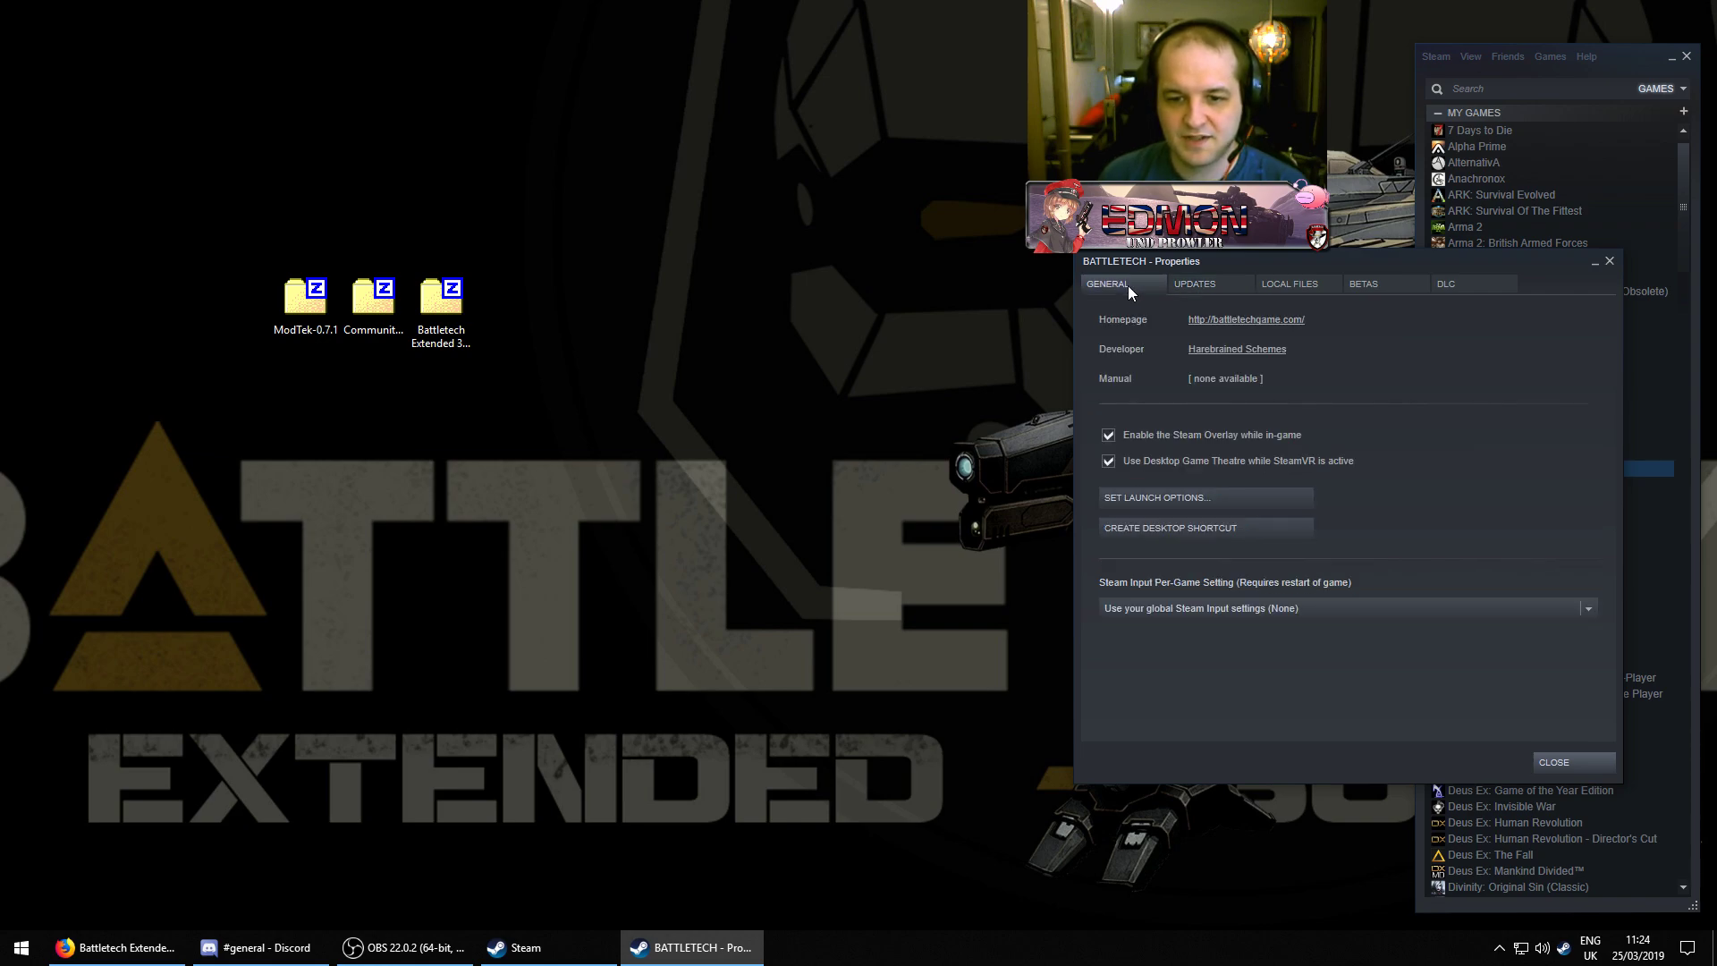
left_click(1568, 761)
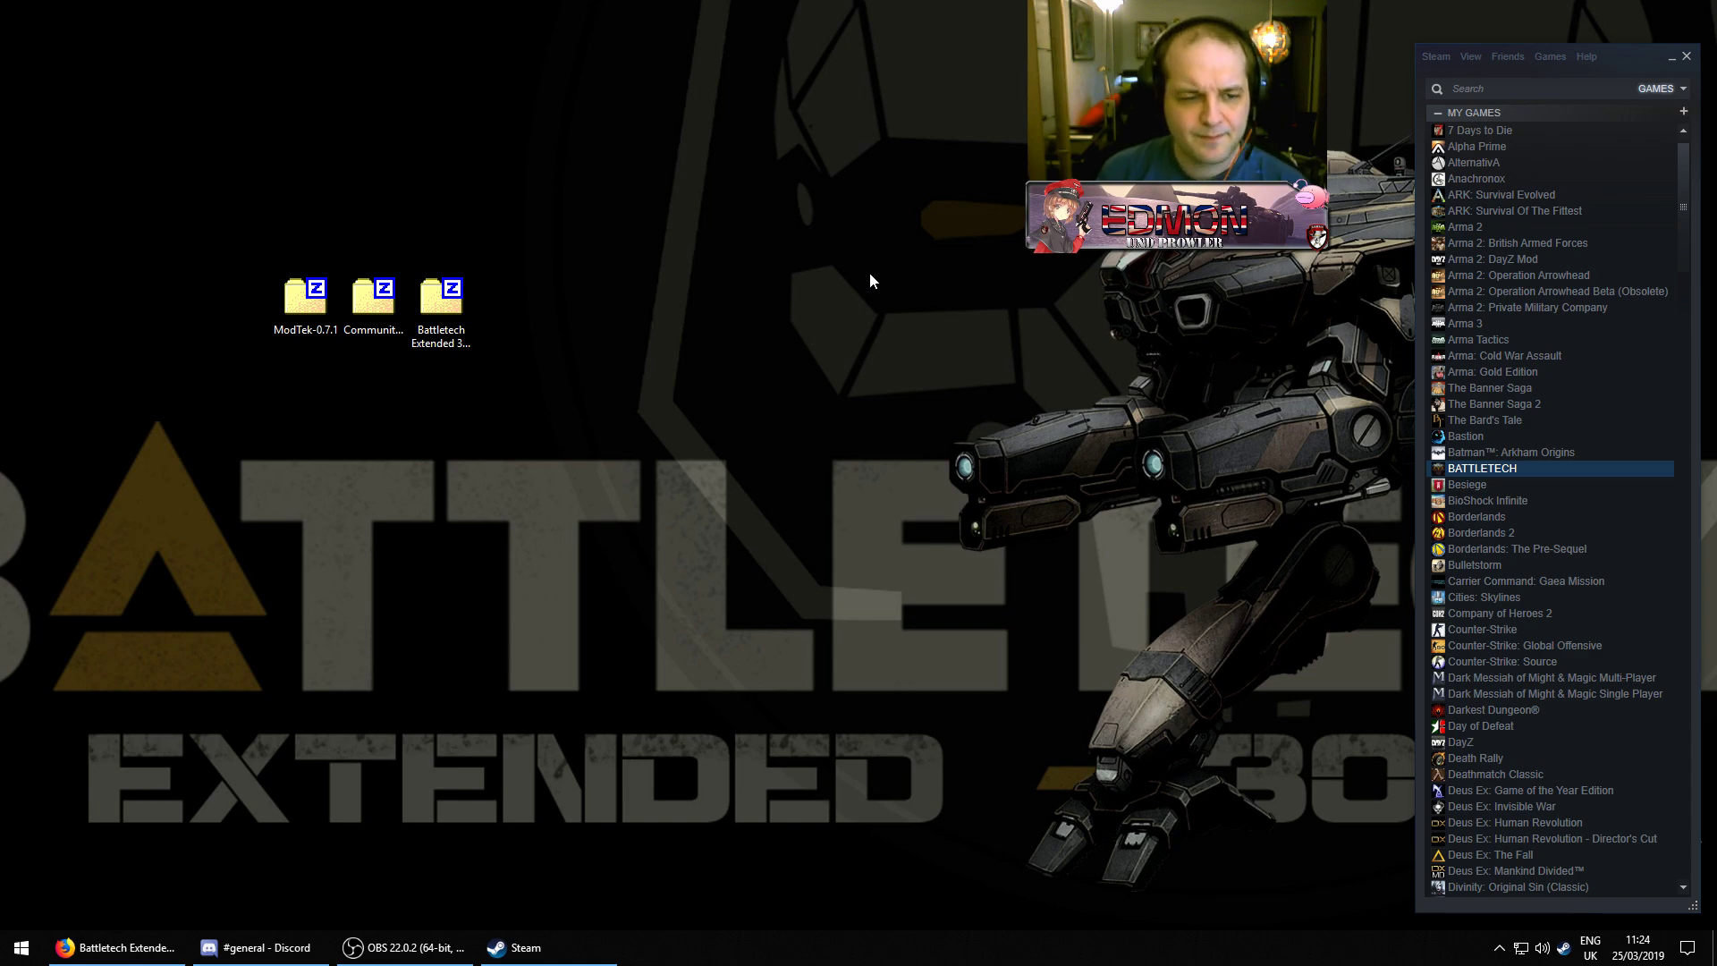
Review the Extended 3025 Nexus Mods page and its Files section in Firefox
left_click(134, 958)
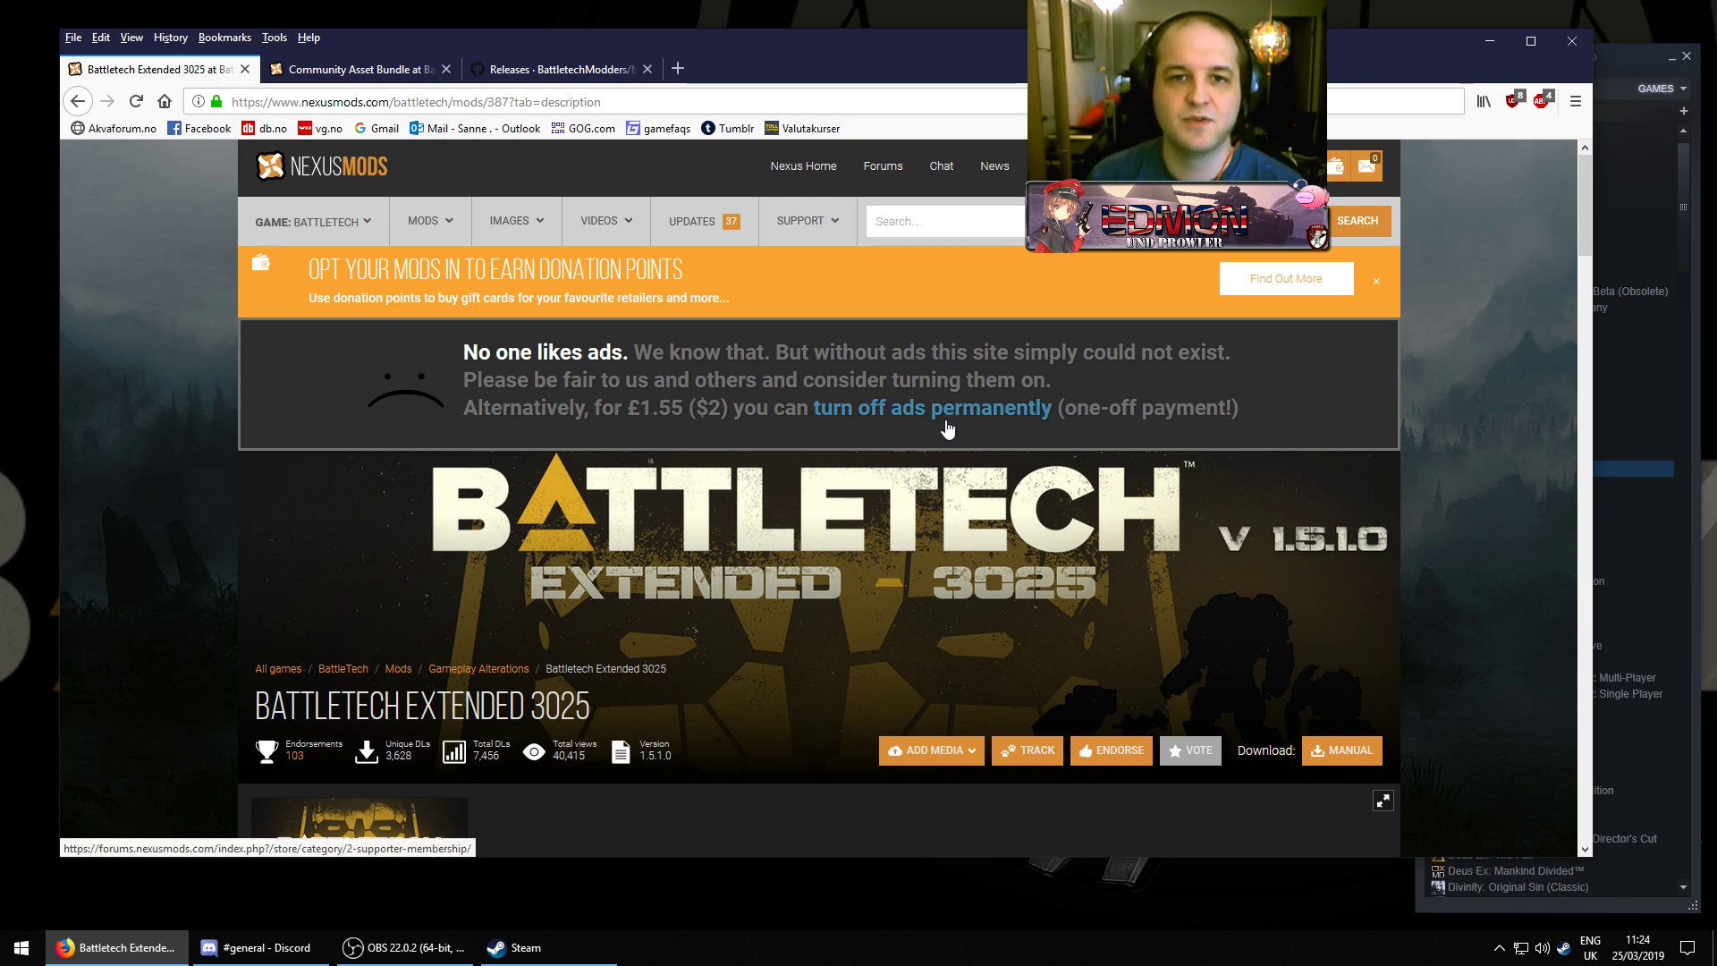
scroll(647, 470, "down", 8)
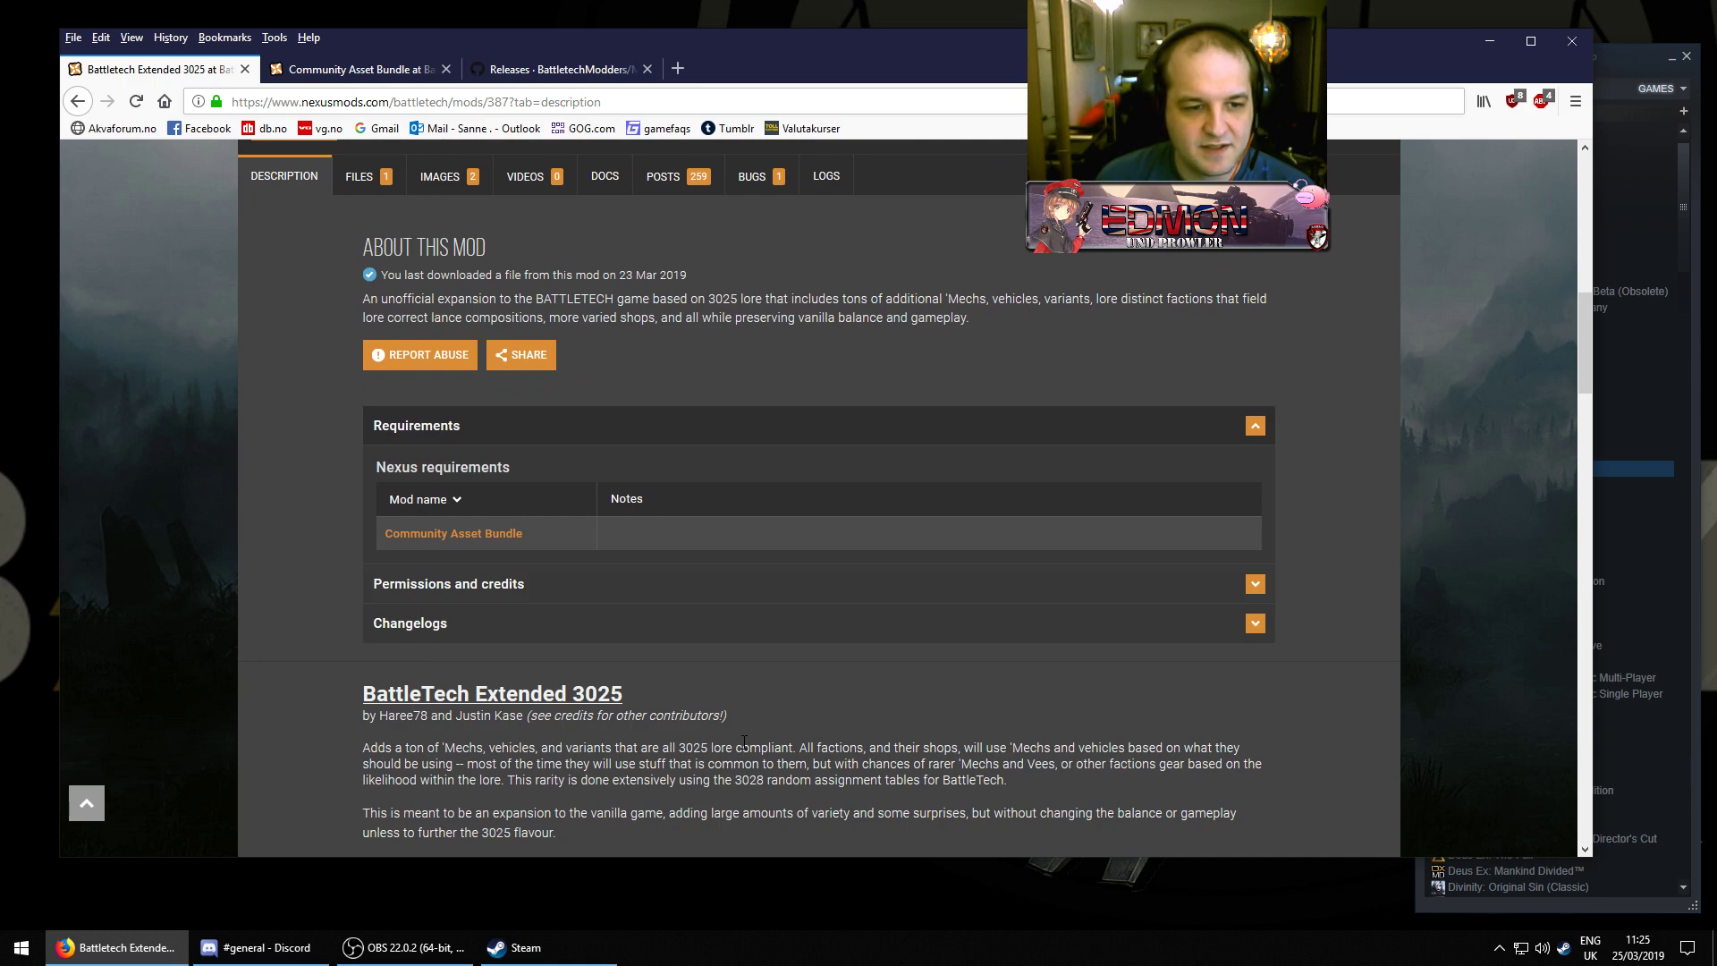
scroll(638, 488, "up", 3)
scroll(639, 488, "up", 6)
scroll(617, 357, "down", 4)
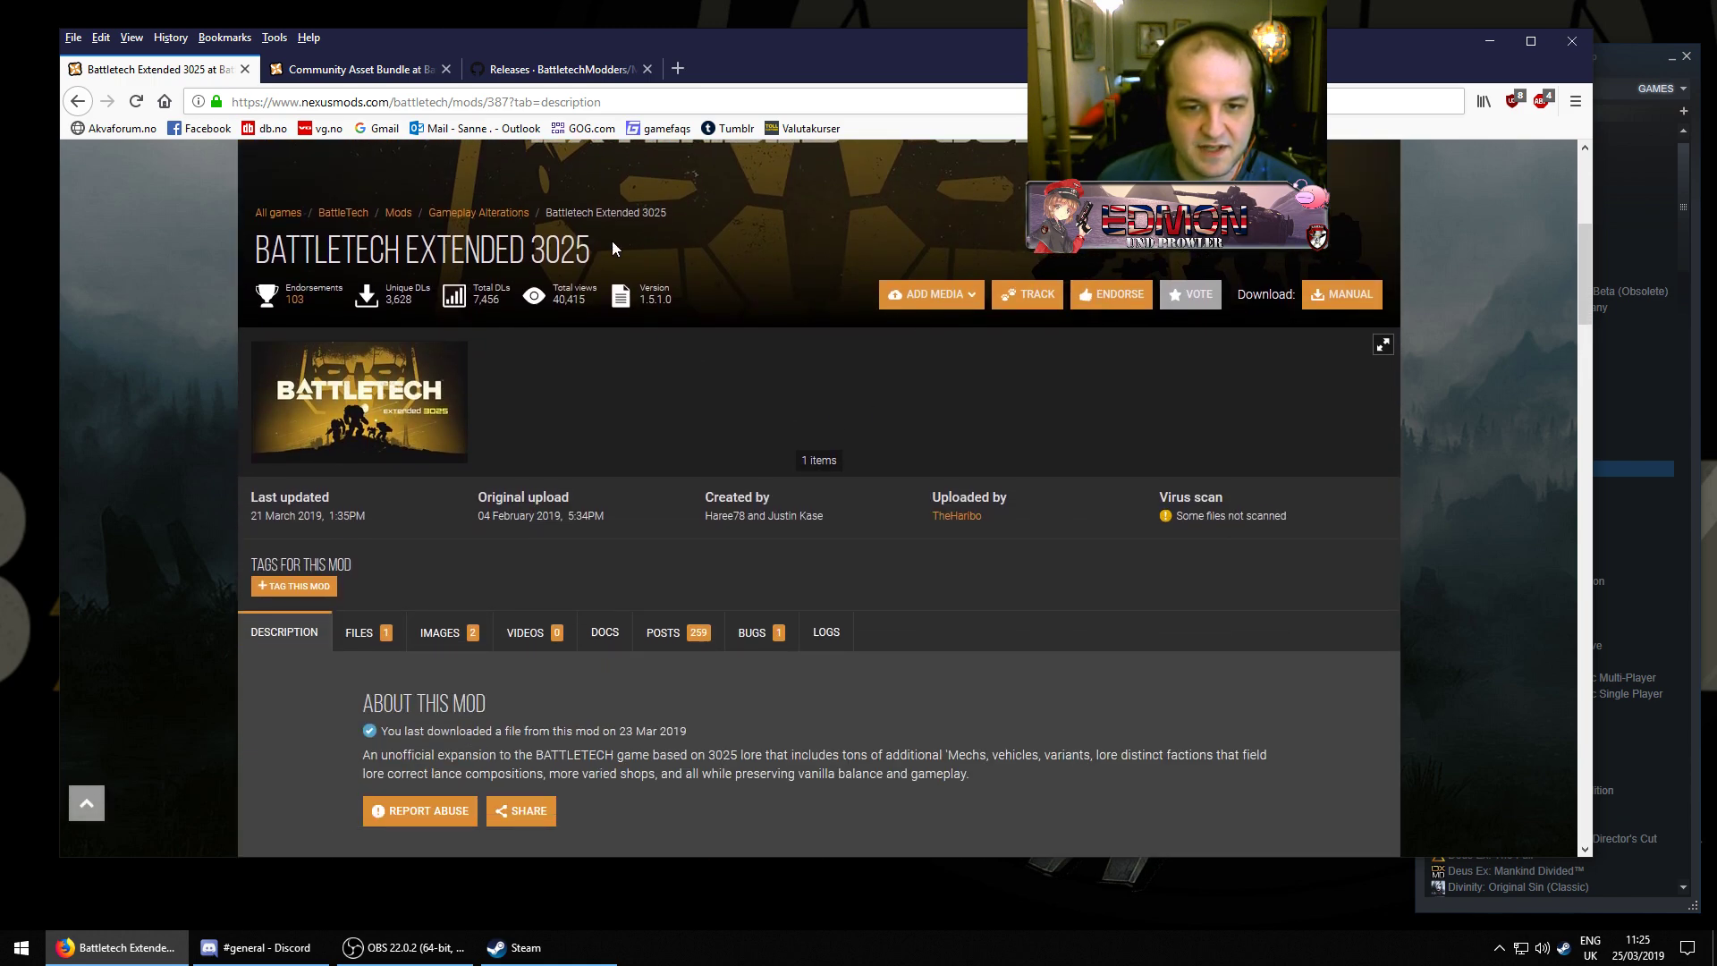
scroll(1124, 582, "up", 3)
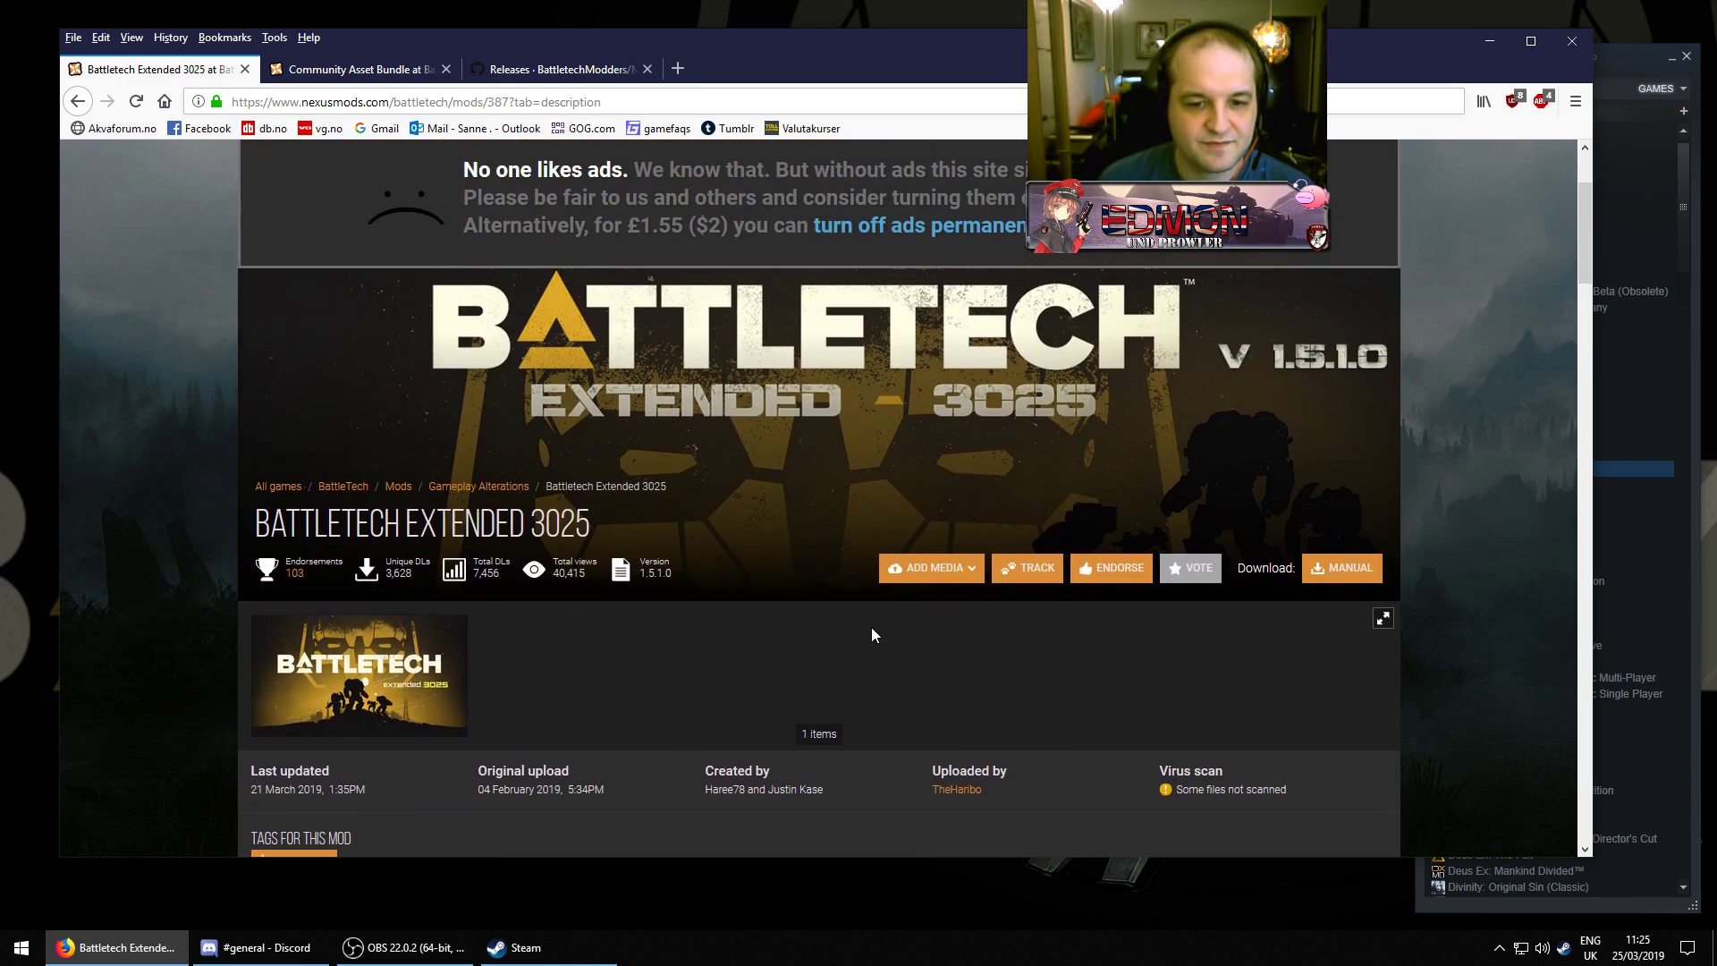
scroll(733, 510, "up", 2)
scroll(497, 500, "down", 5)
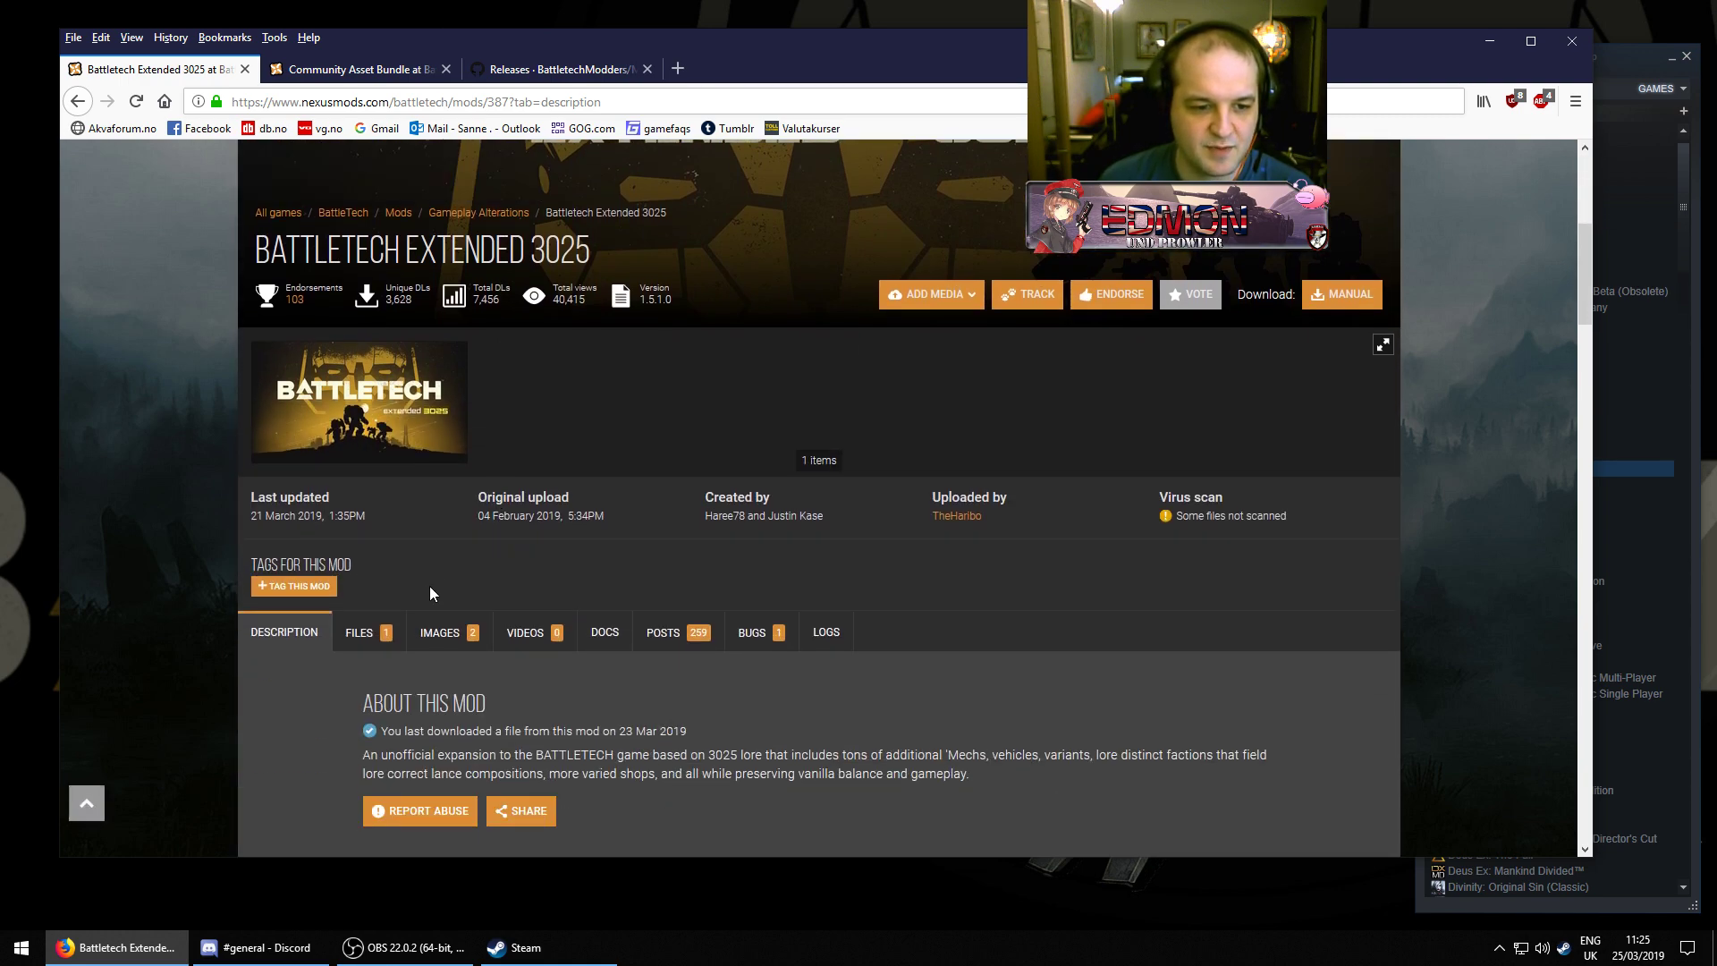
left_click(370, 639)
scroll(590, 469, "down", 4)
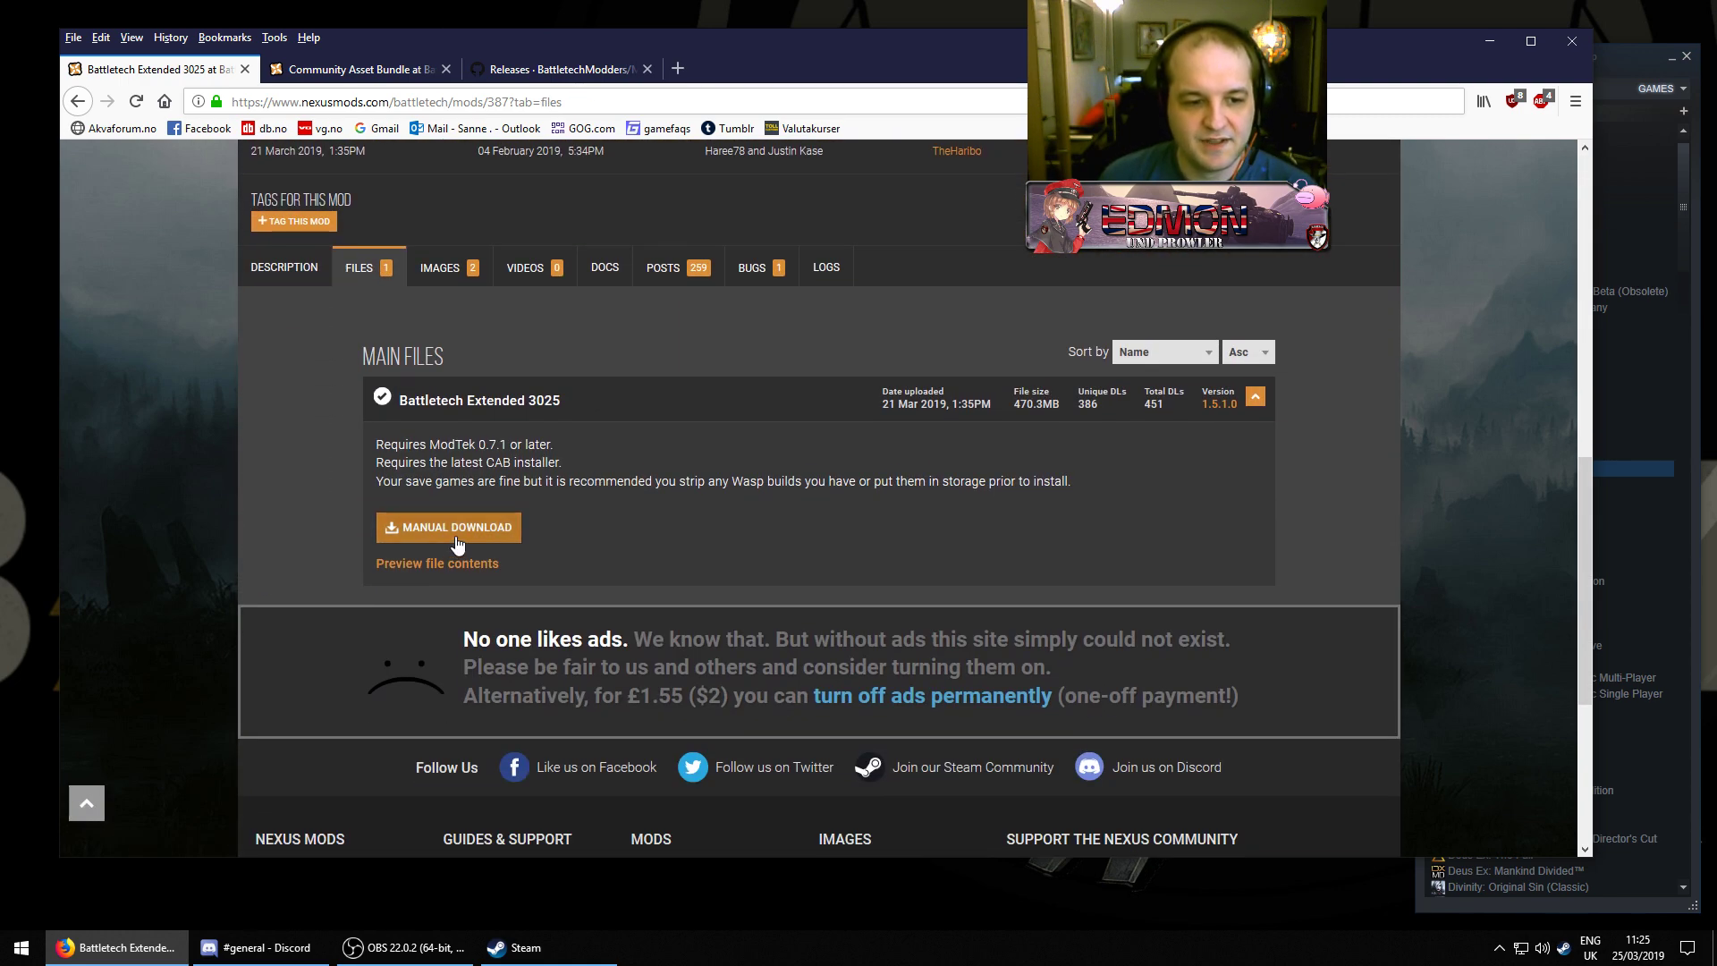
scroll(643, 522, "up", 9)
Look over the Community Asset Bundle page, then the GitHub ModTek releases page showing v0.7.1
key("ctrl+Tab")
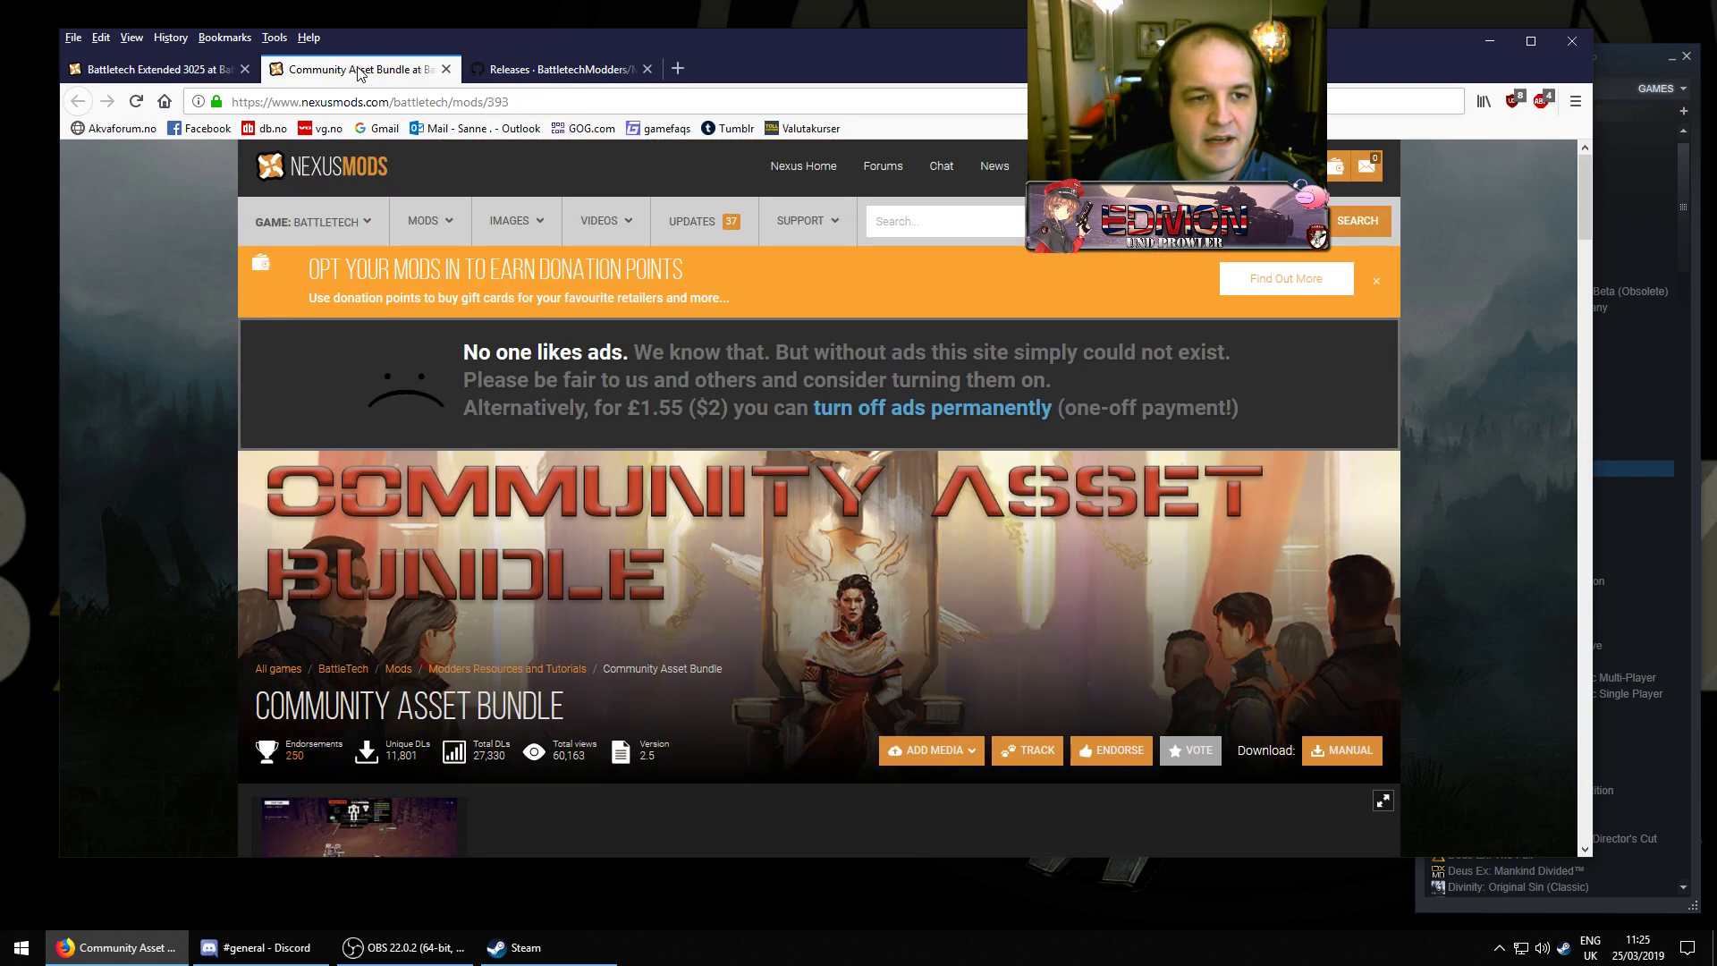
scroll(662, 449, "down", 10)
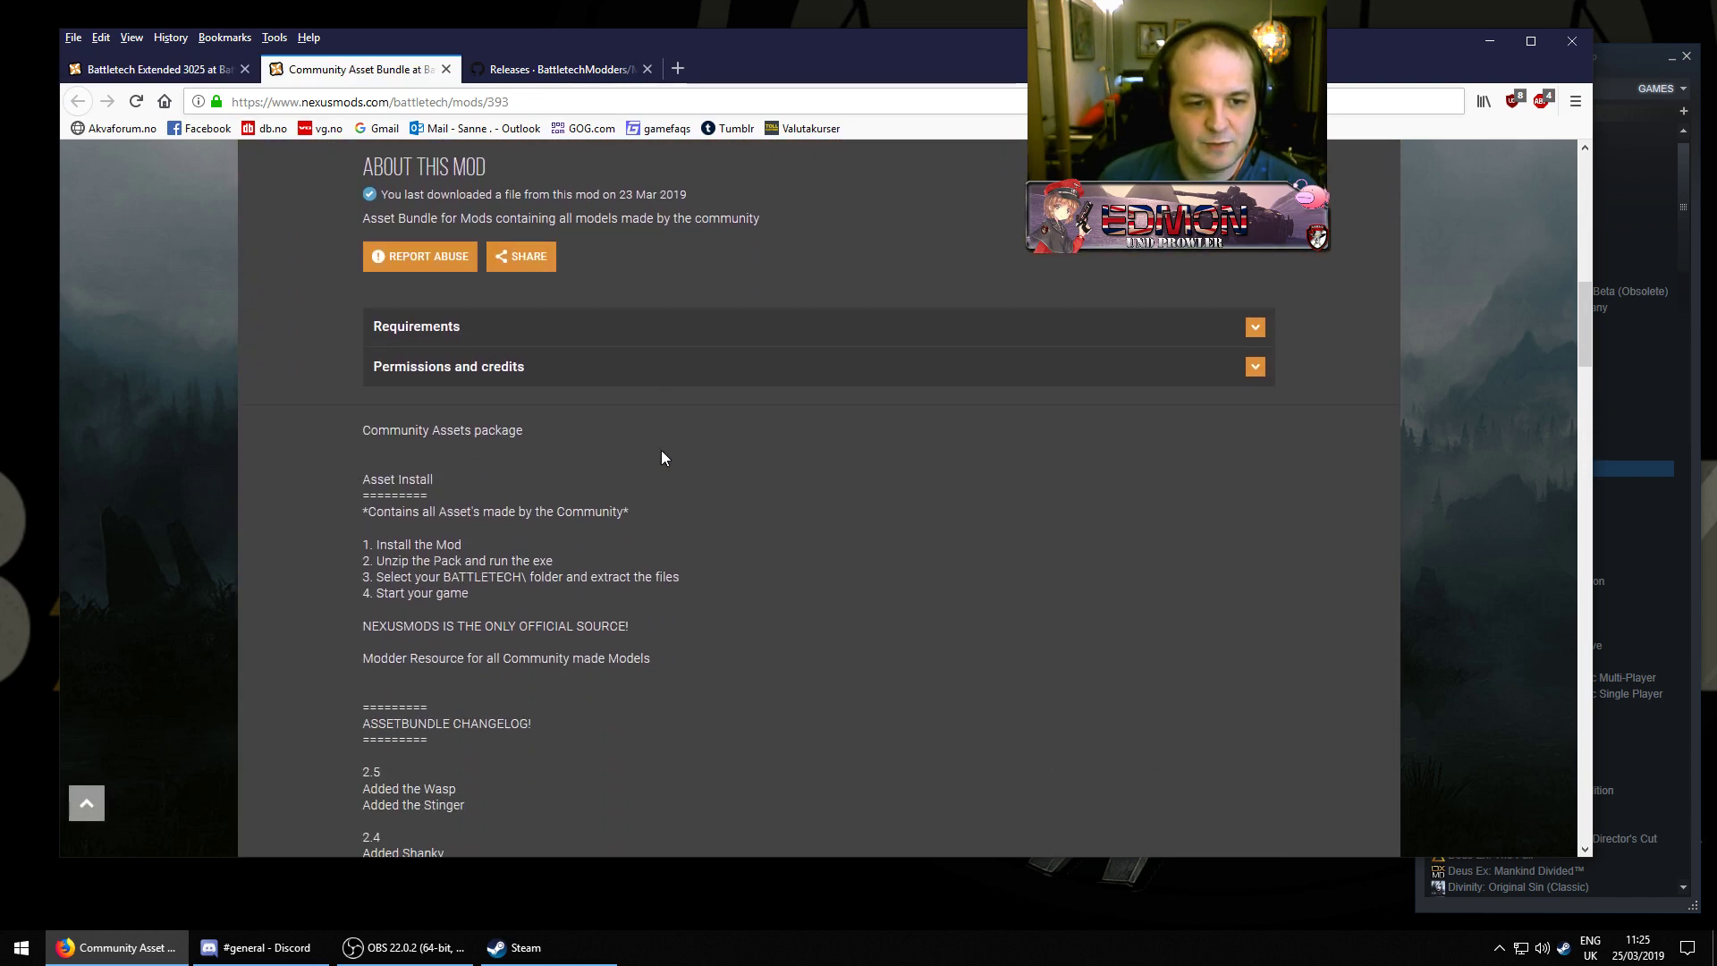
scroll(662, 449, "up", 6)
scroll(662, 456, "up", 5)
key("ctrl+Tab")
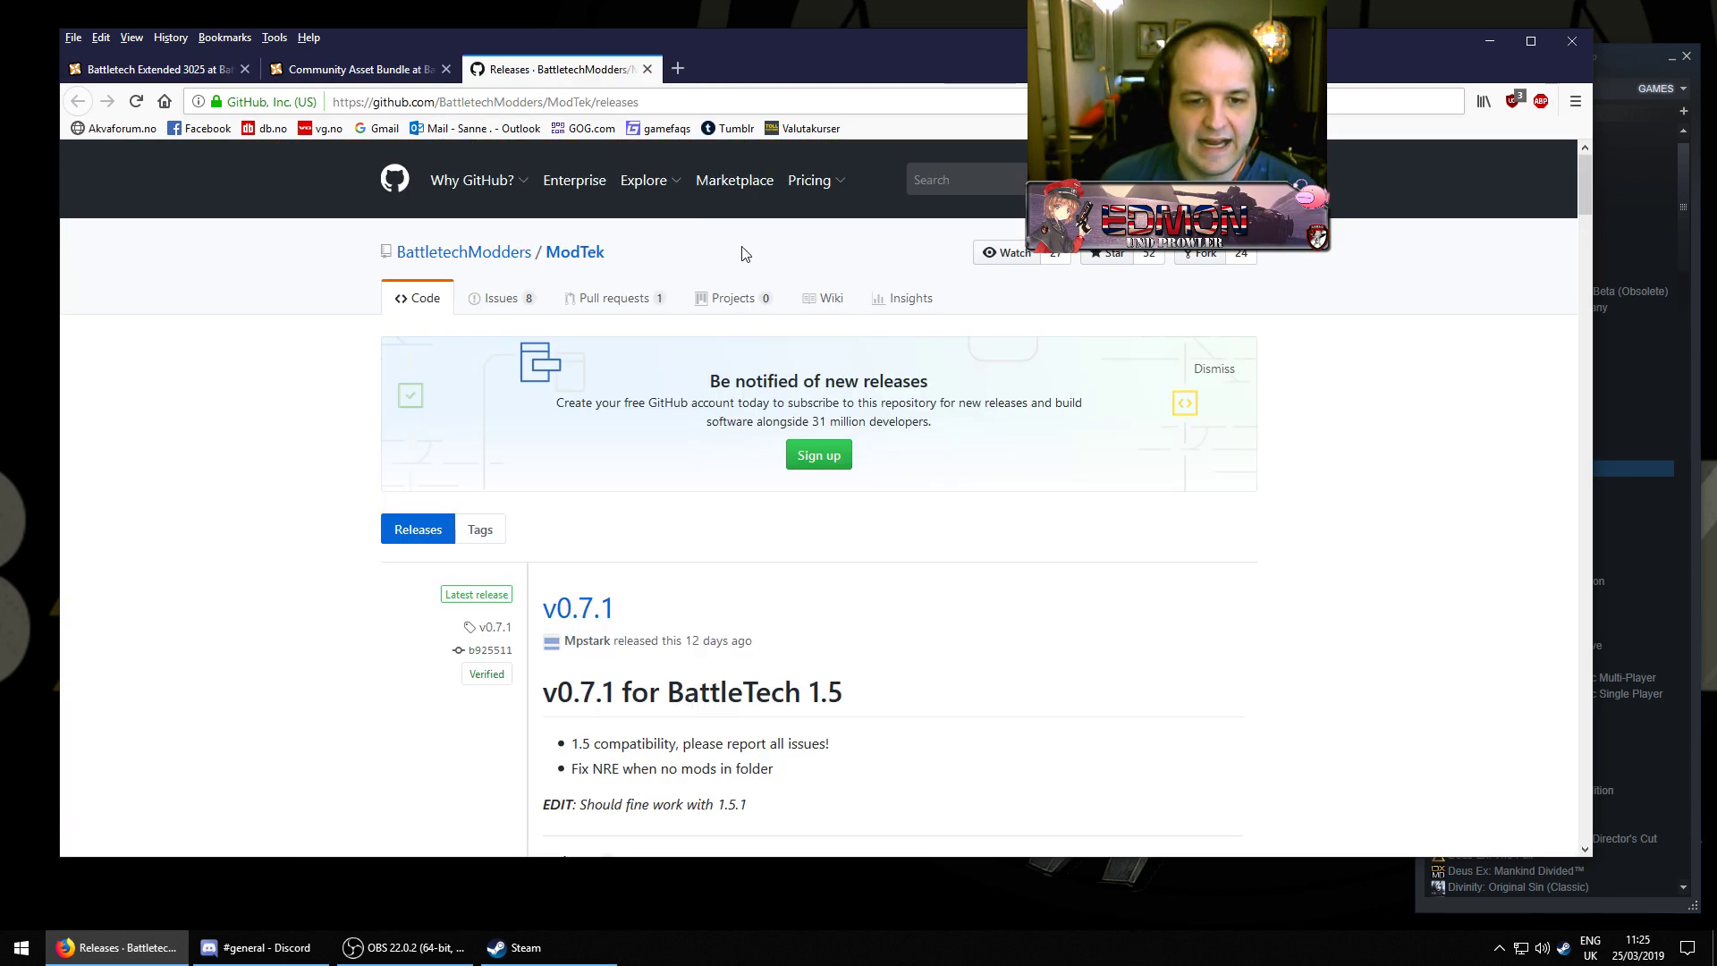
scroll(895, 658, "down", 5)
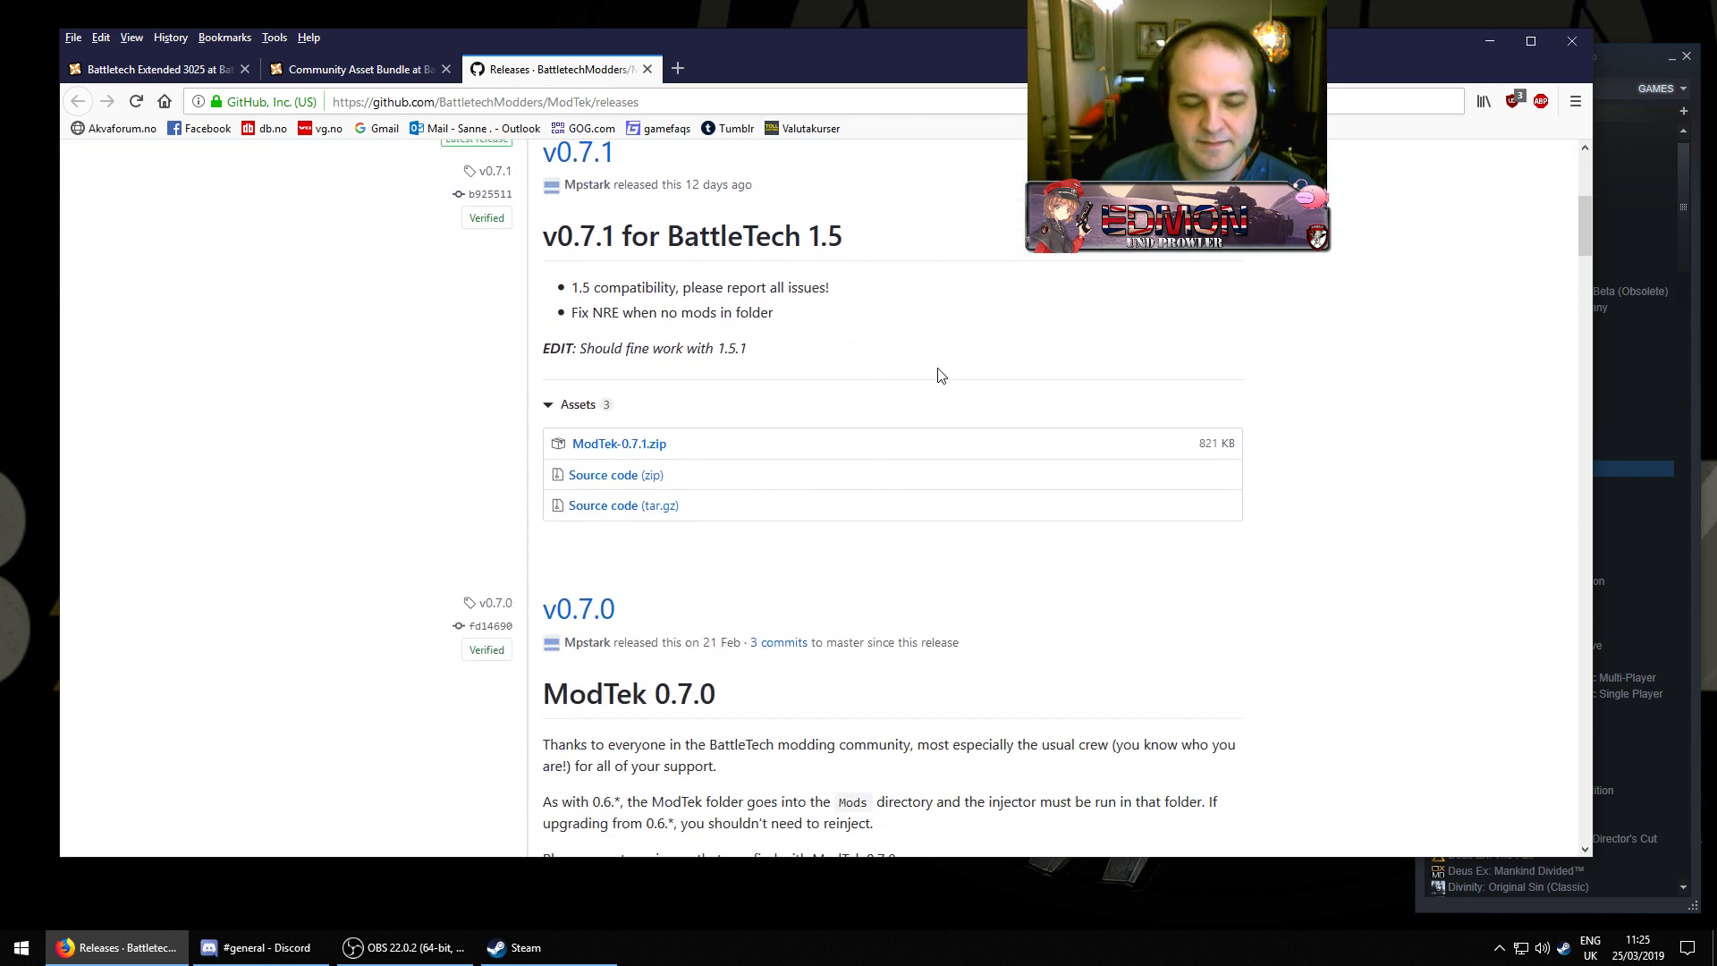
scroll(1056, 313, "up", 5)
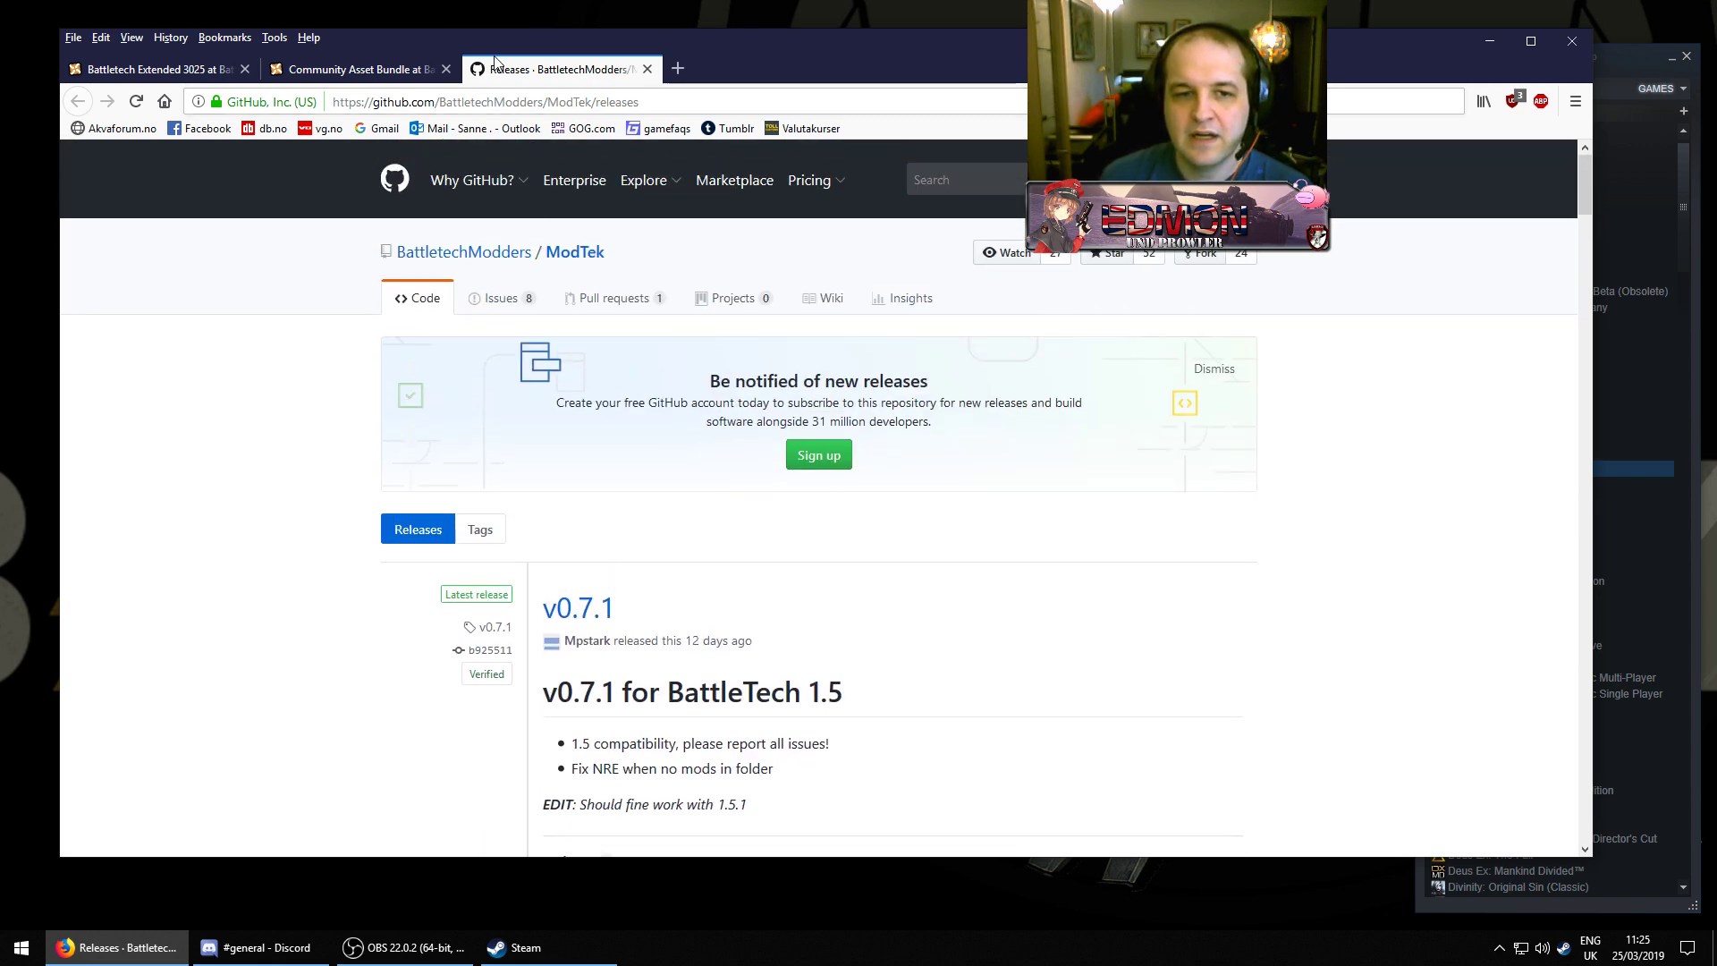
Minimize Firefox and spread the Battletech Extended and Community archives apart on the desktop
left_click(1490, 44)
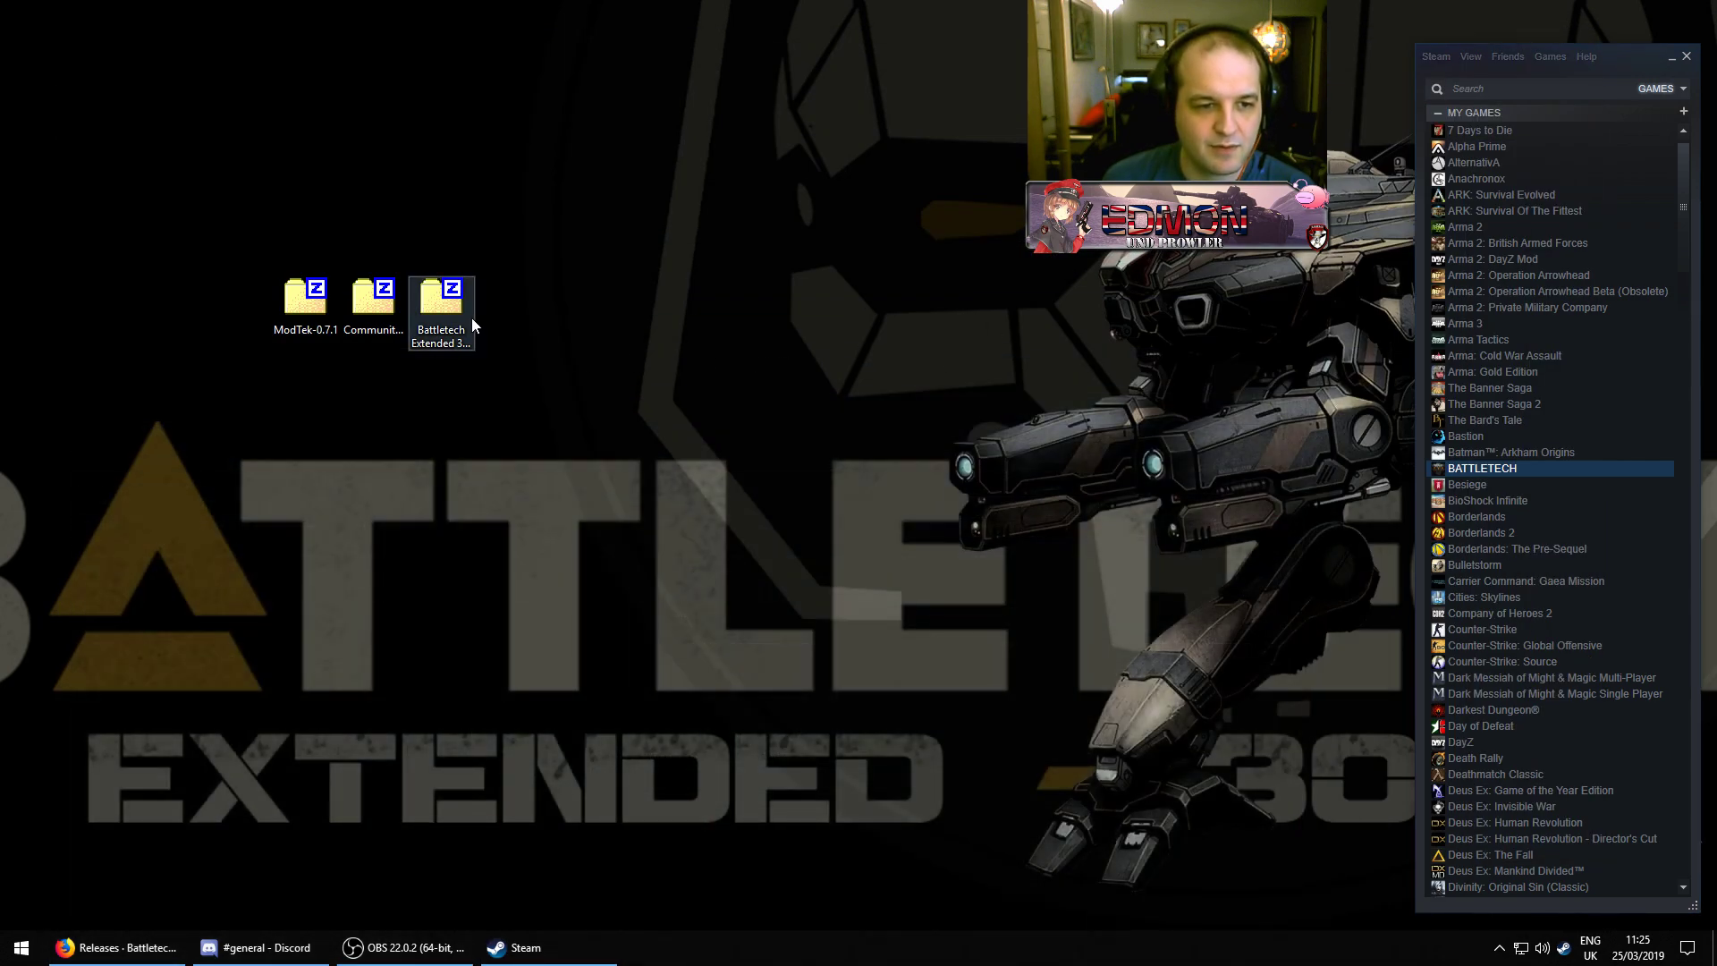
left_click_drag(443, 309, 578, 308)
left_click_drag(374, 302, 441, 303)
left_click(305, 300)
left_click(702, 253)
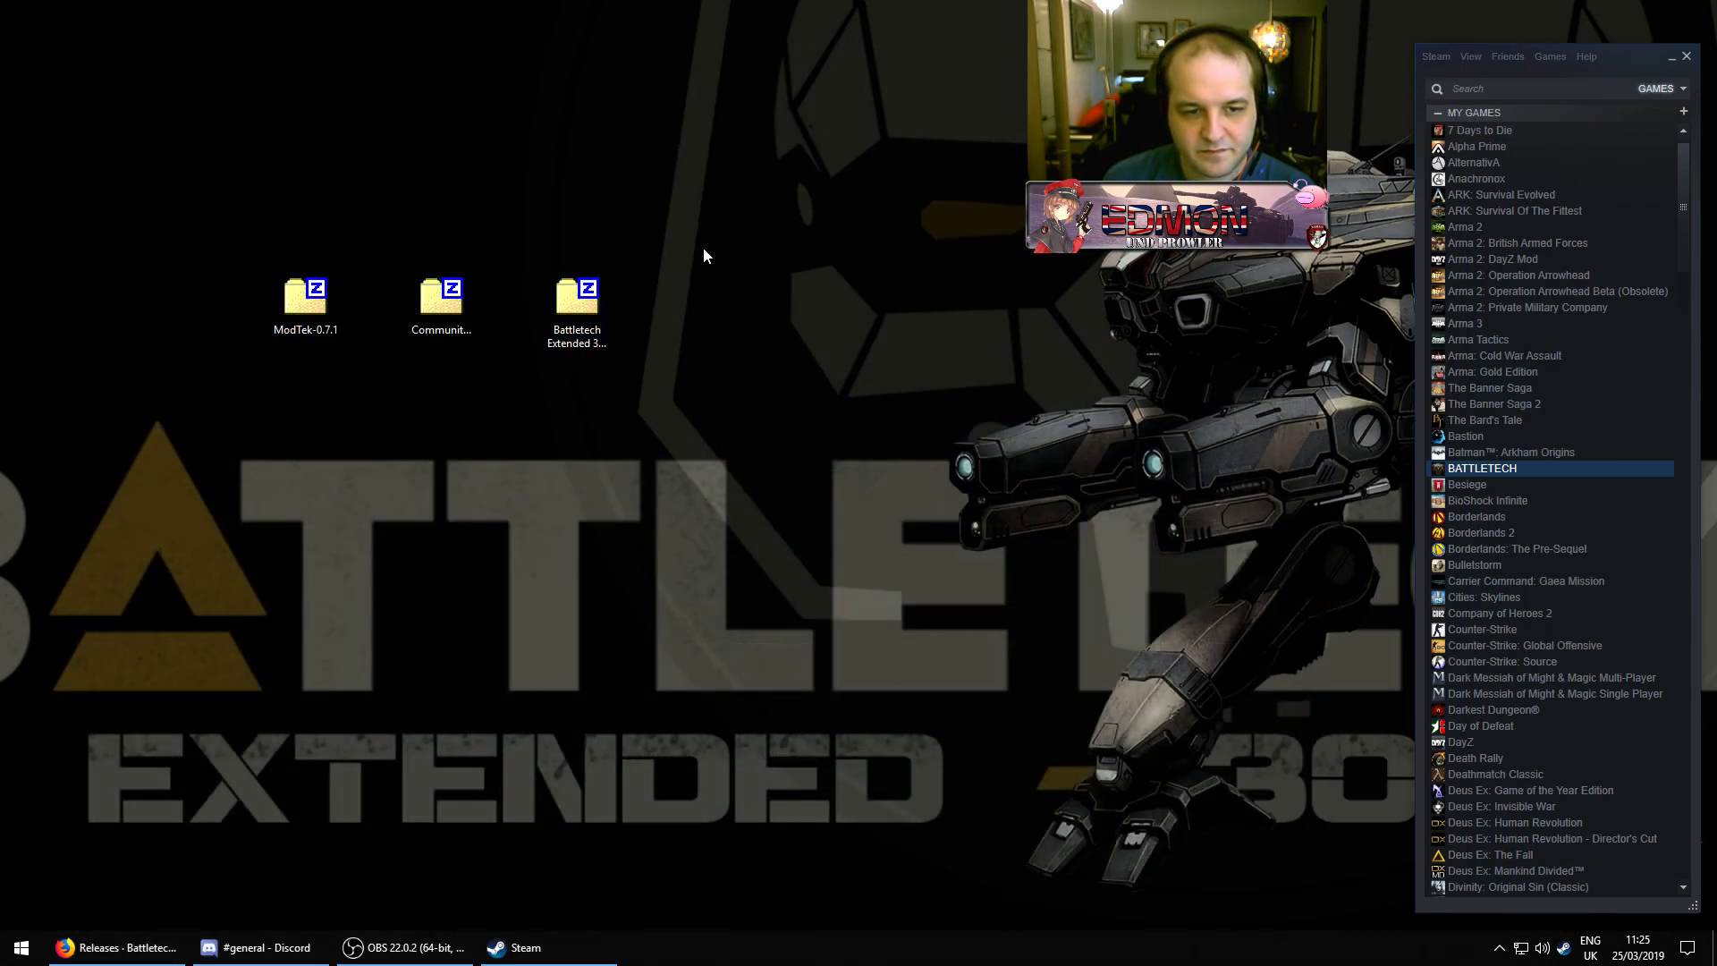
Browse BATTLETECH's local files from Steam to open D:\Games\Steam\steamapps\common\BATTLETECH
right_click(1474, 467)
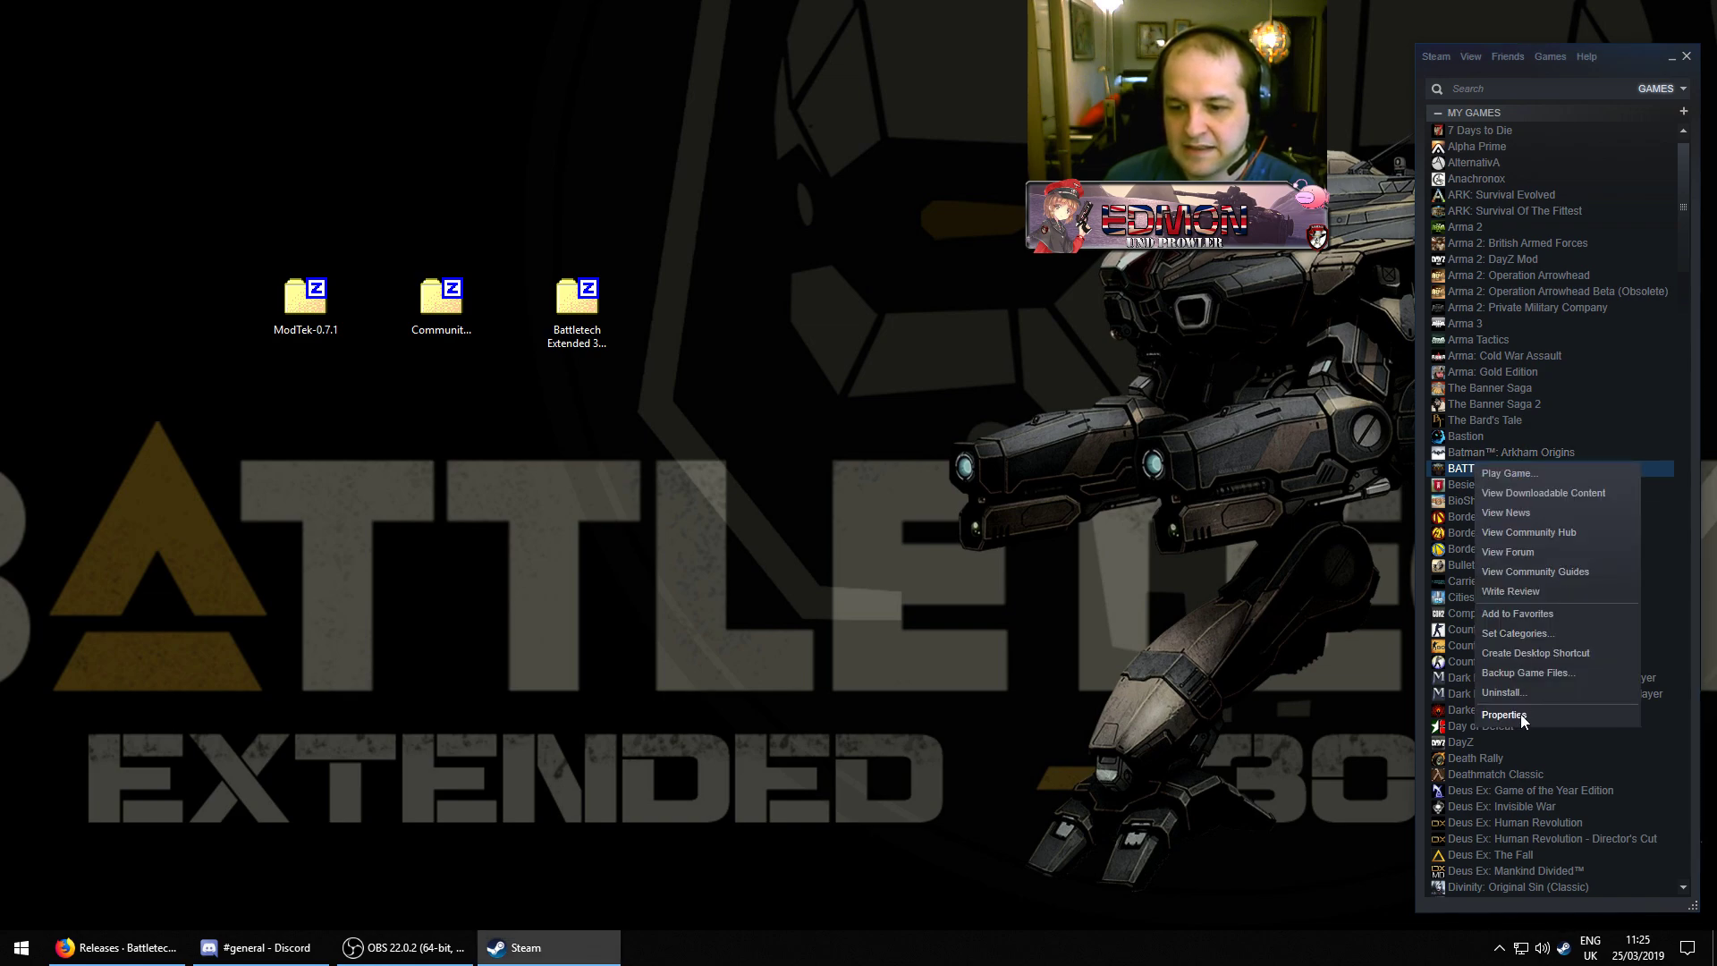
left_click(1506, 714)
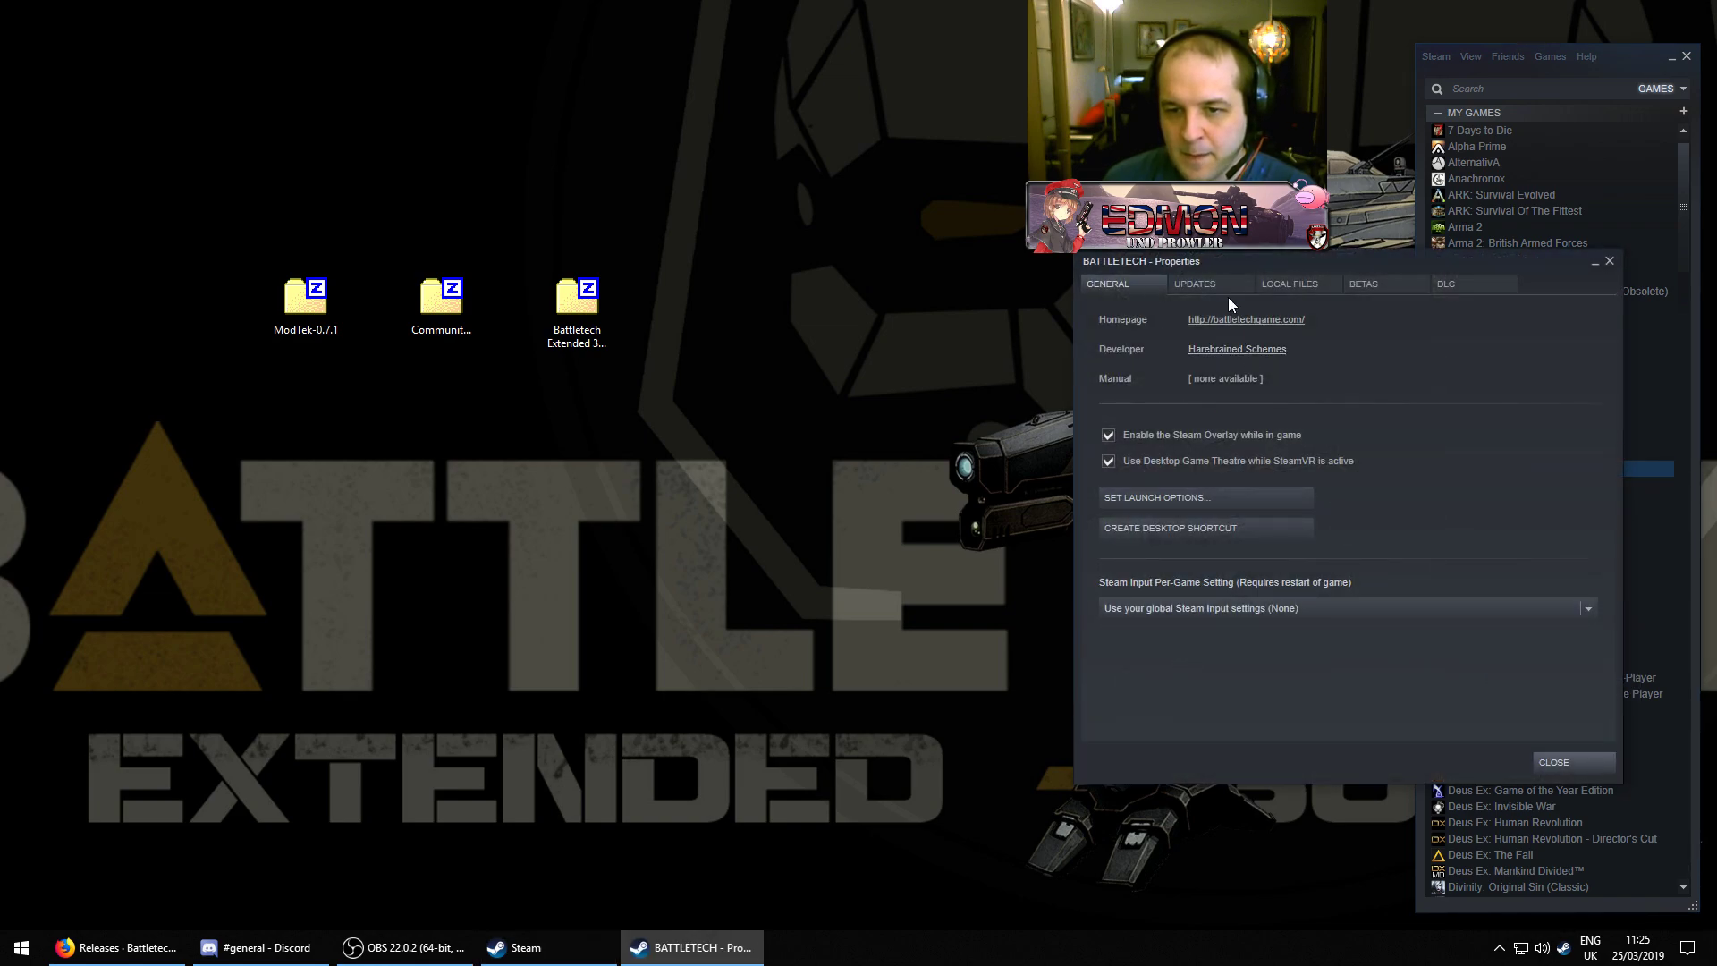
left_click(1295, 284)
left_click(1179, 355)
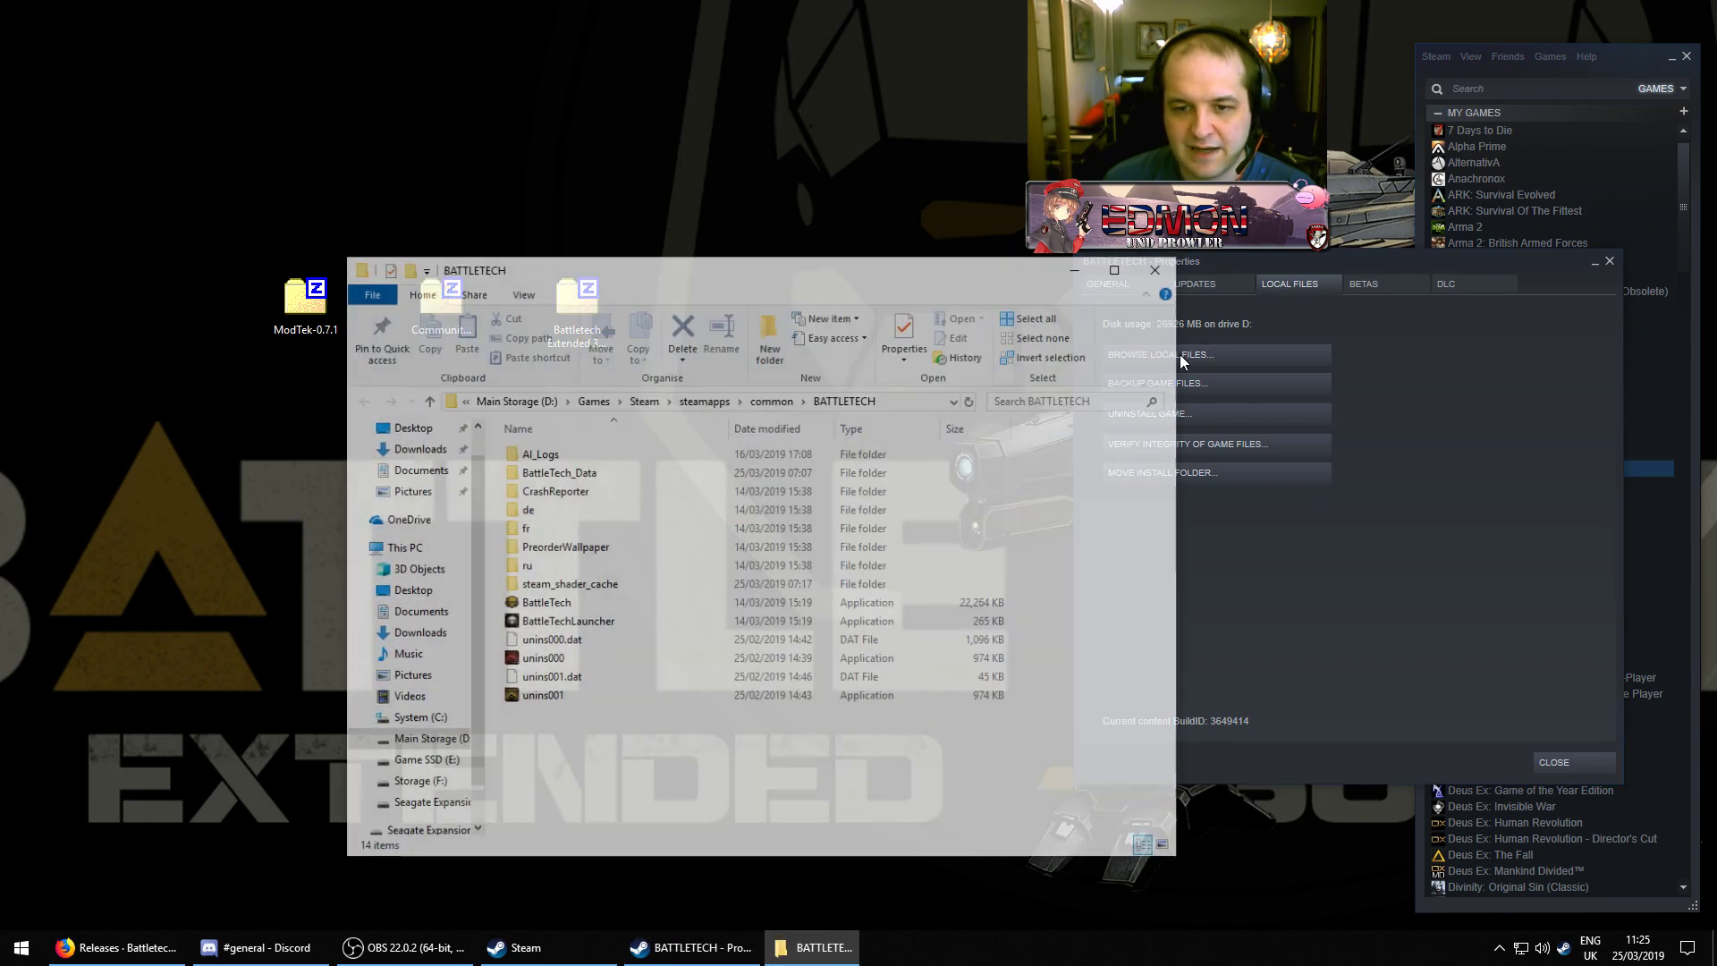
Create a new folder named Mods in the BATTLETECH folder and open it
left_click(1609, 263)
right_click(776, 715)
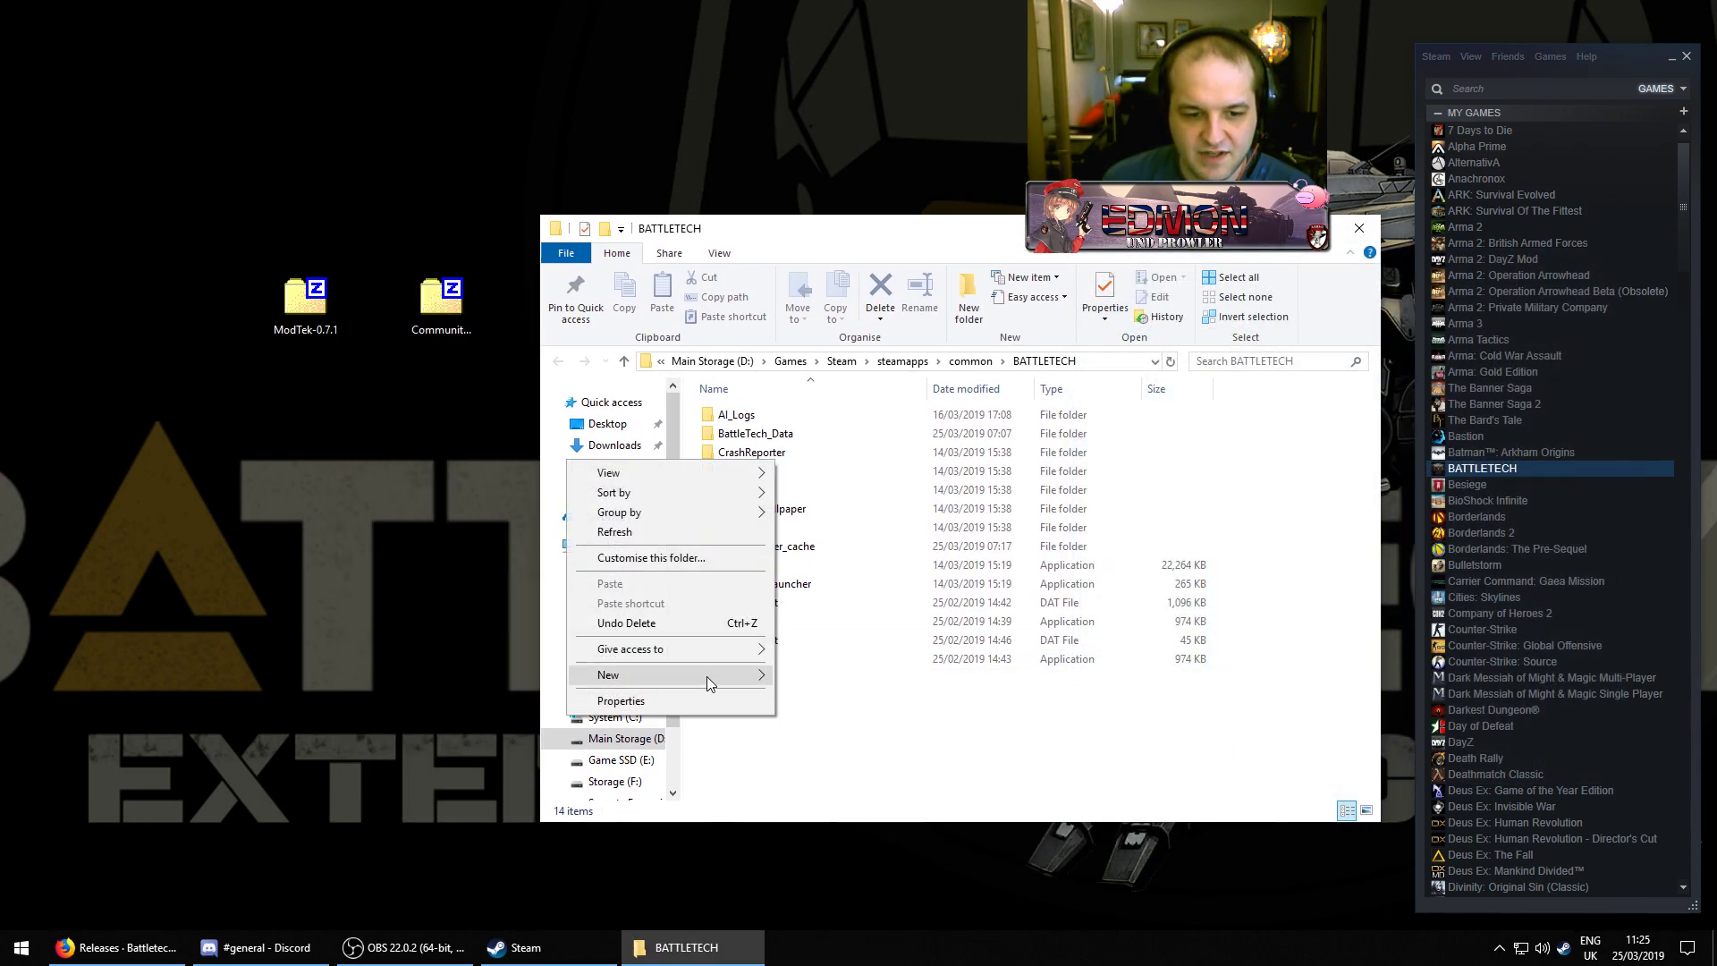
mouse_move(710, 676)
left_click(803, 678)
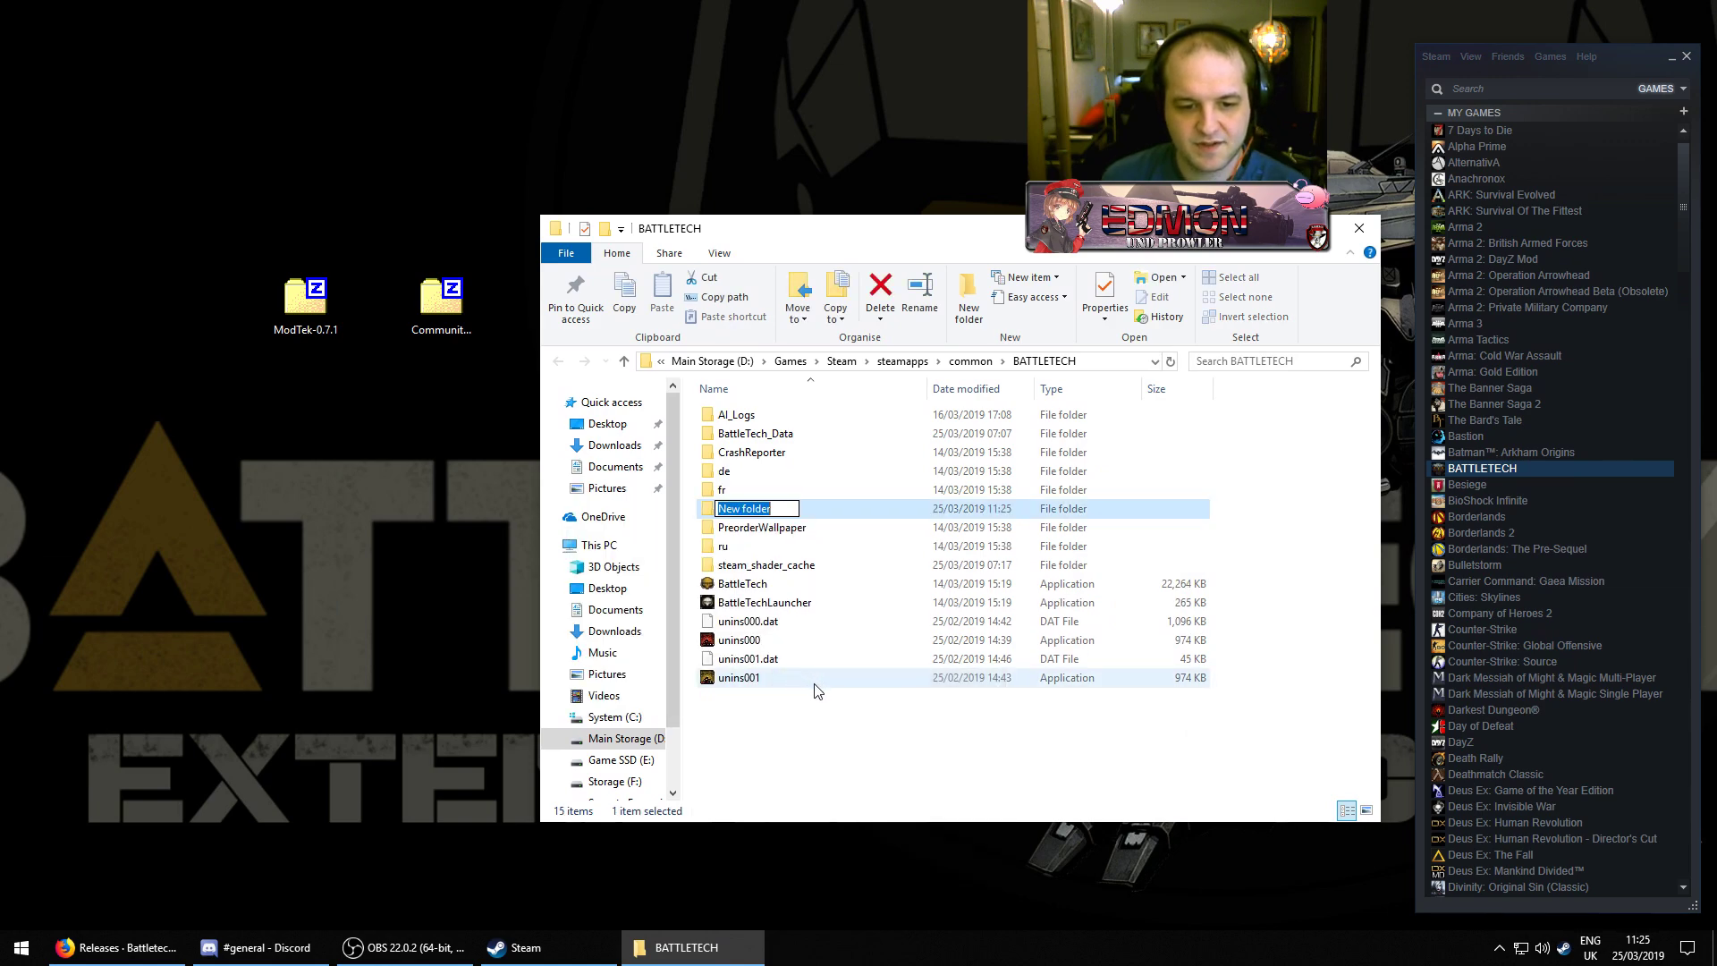
type("Mods")
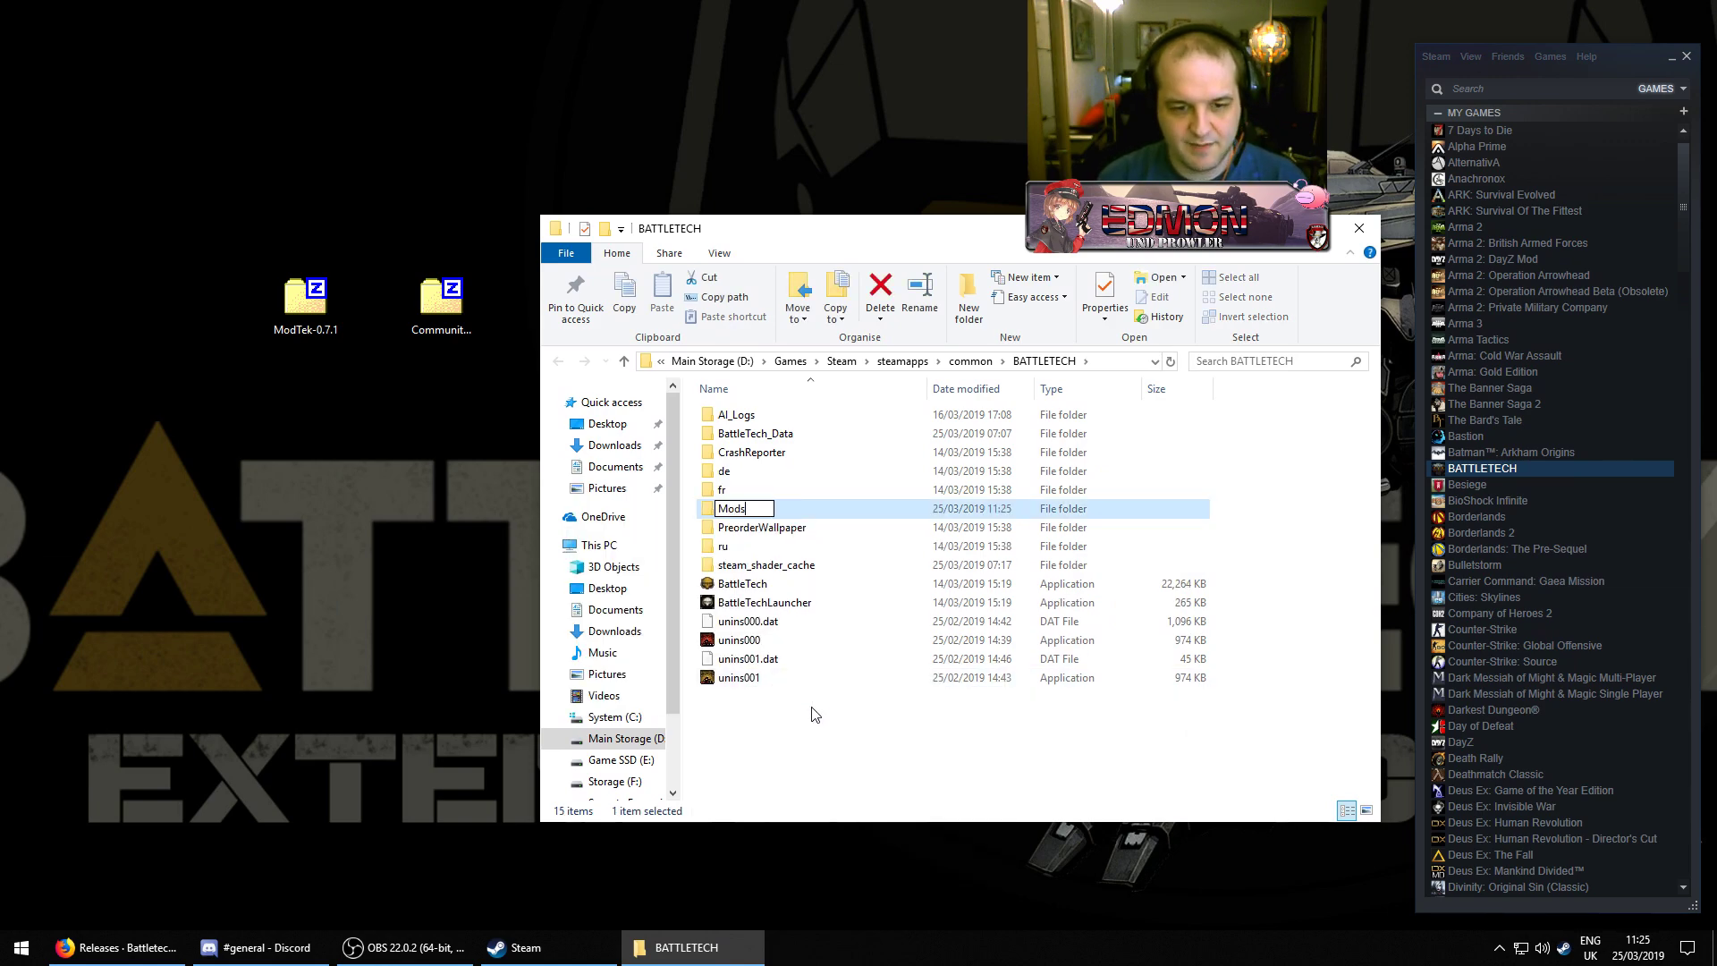
key("Return")
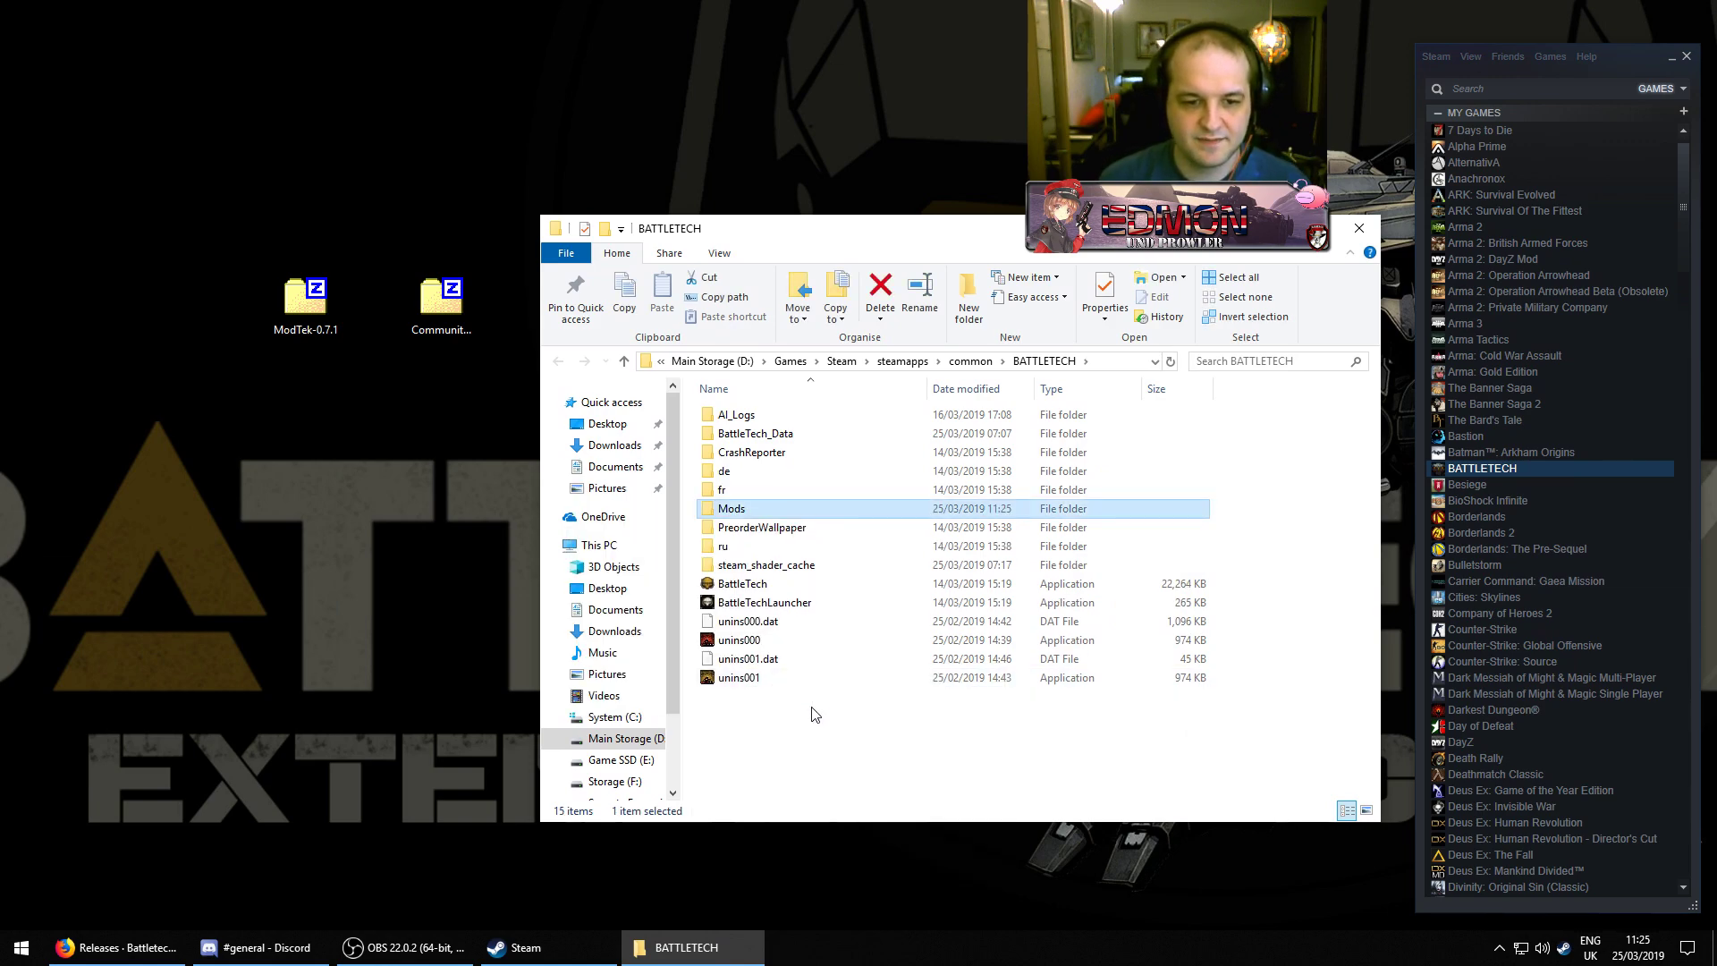
double_click(736, 514)
Copy the ModTek folder from ModTek-0.7.1.zip into Mods and open it
double_click(329, 310)
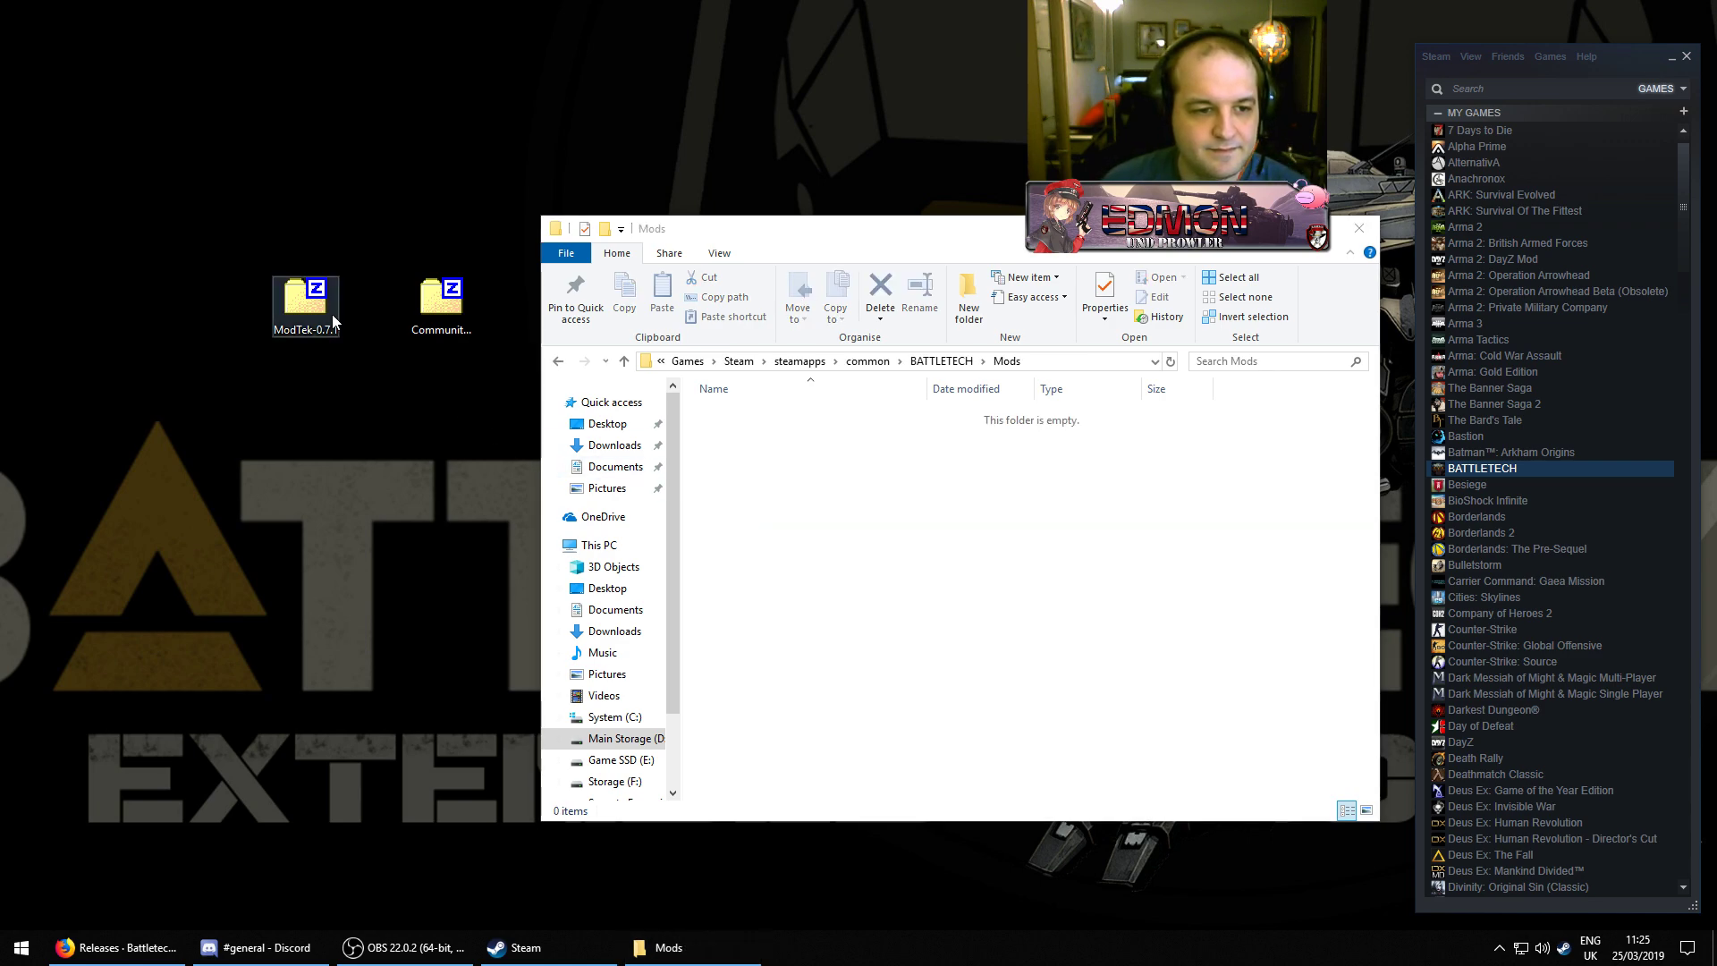
left_click_drag(364, 126, 302, 355)
left_click_drag(85, 502, 1019, 553)
left_click(410, 632)
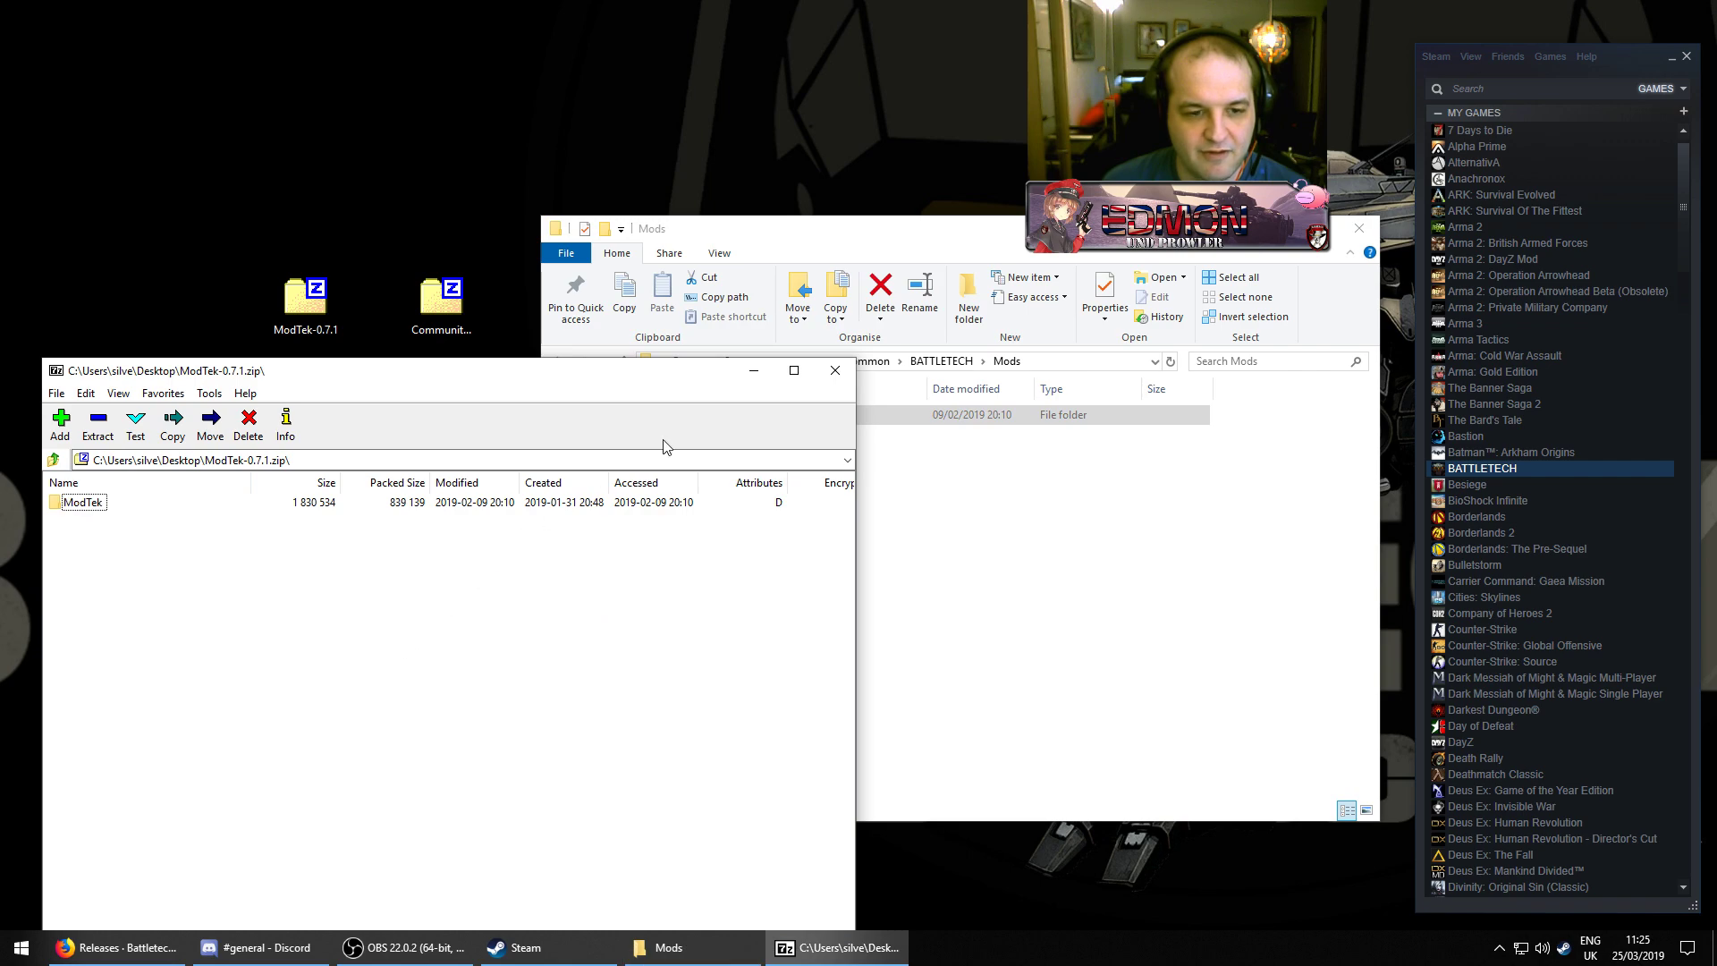
left_click(835, 371)
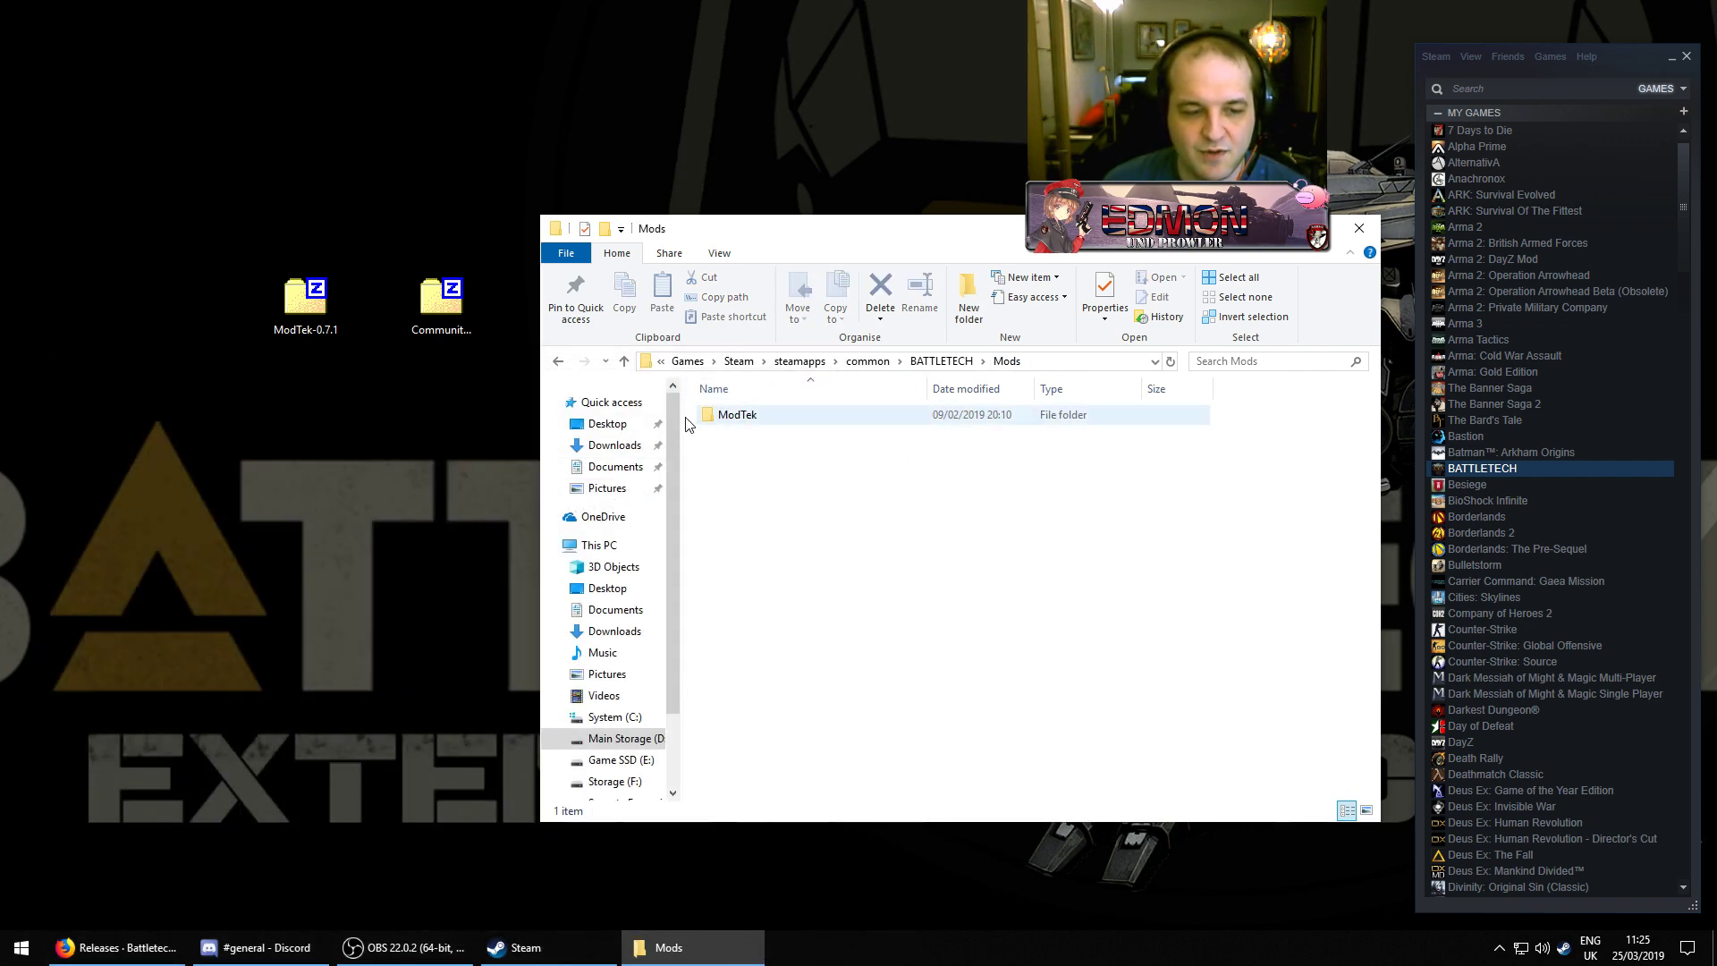
double_click(763, 420)
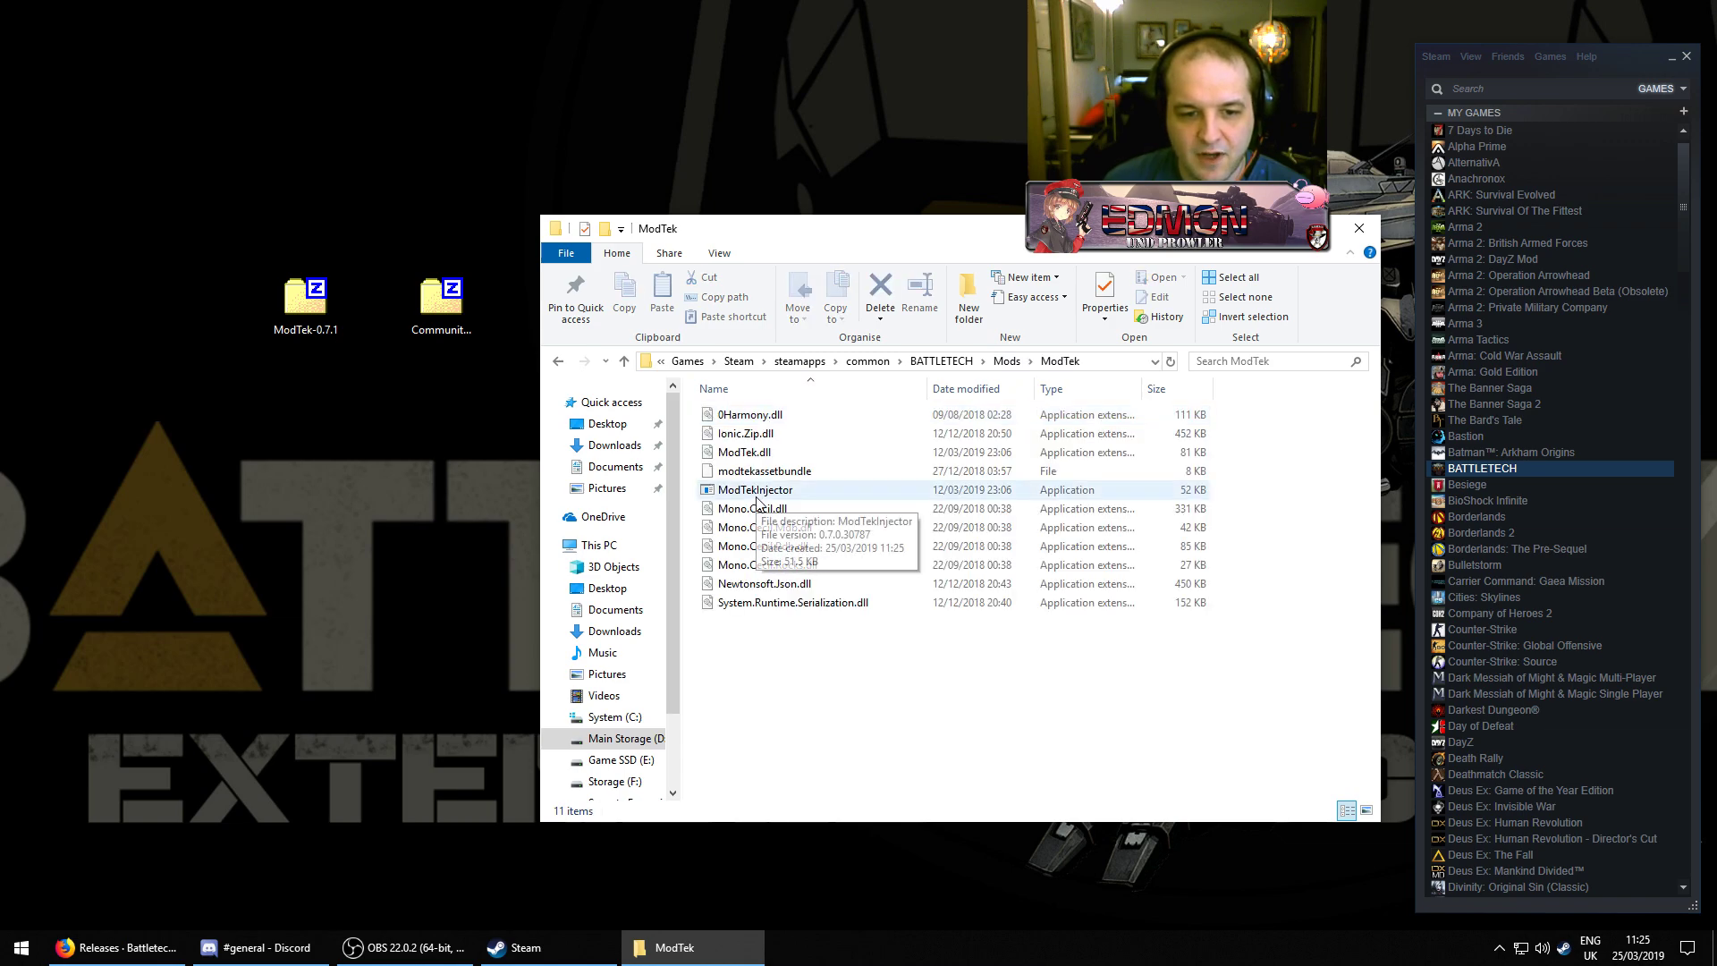
Run ModTekInjector as administrator to inject ModTek, then dismiss its console
right_click(759, 494)
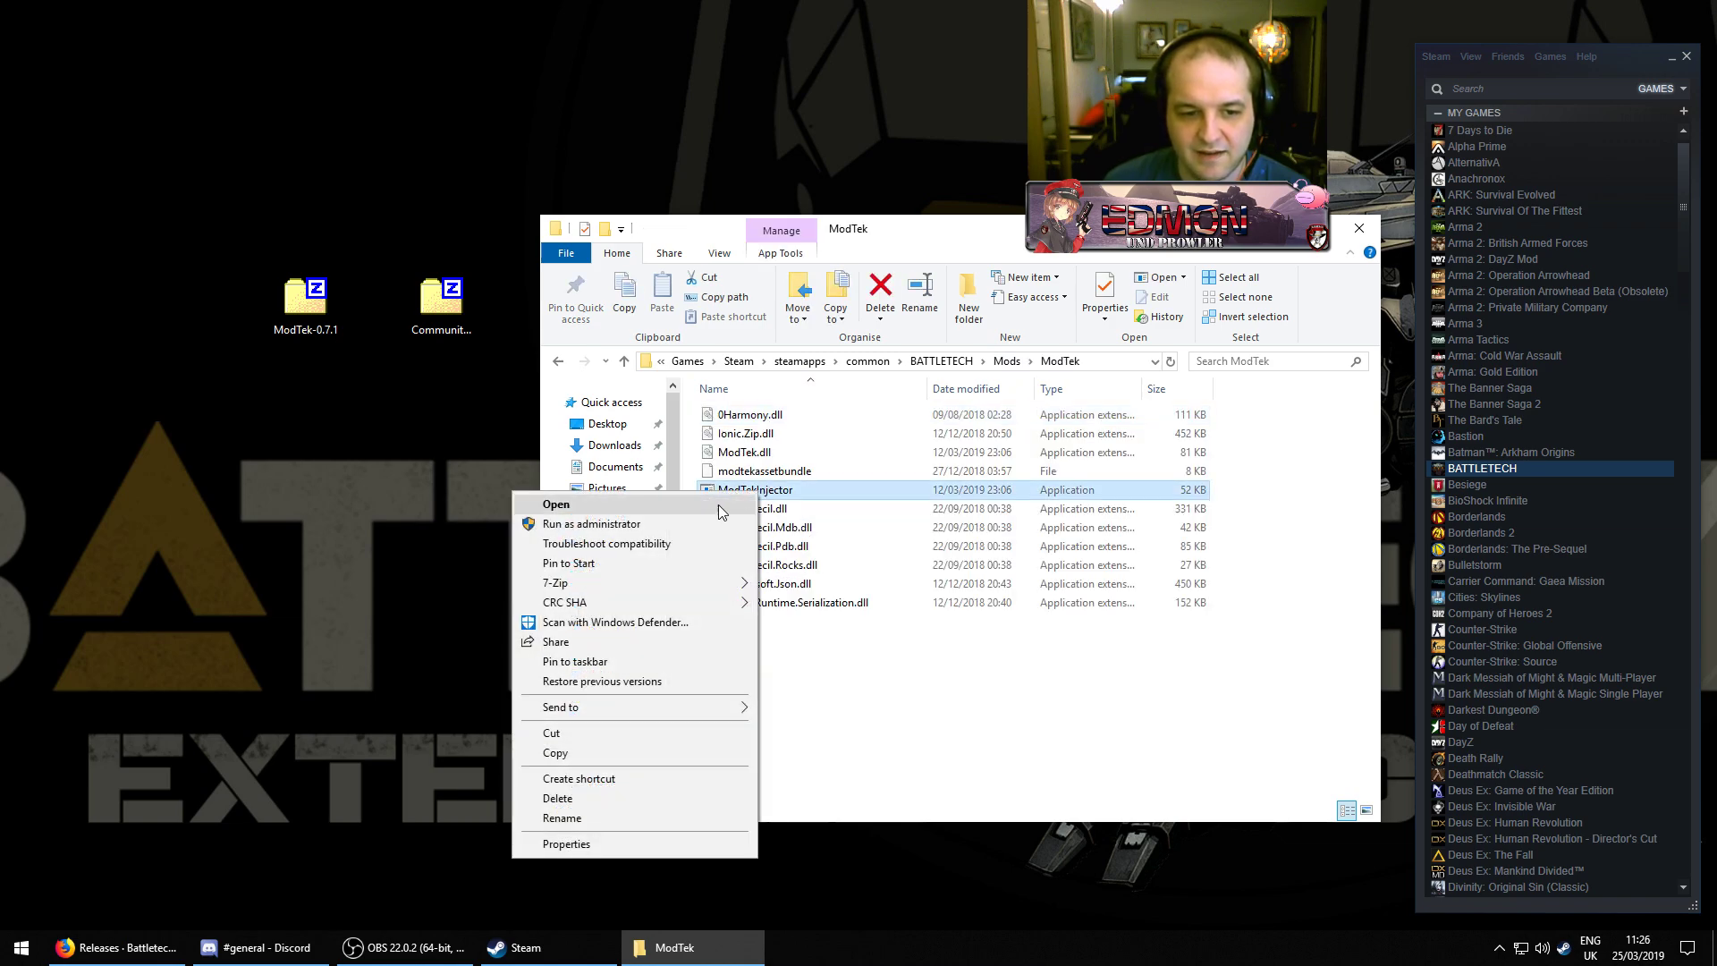
left_click(663, 522)
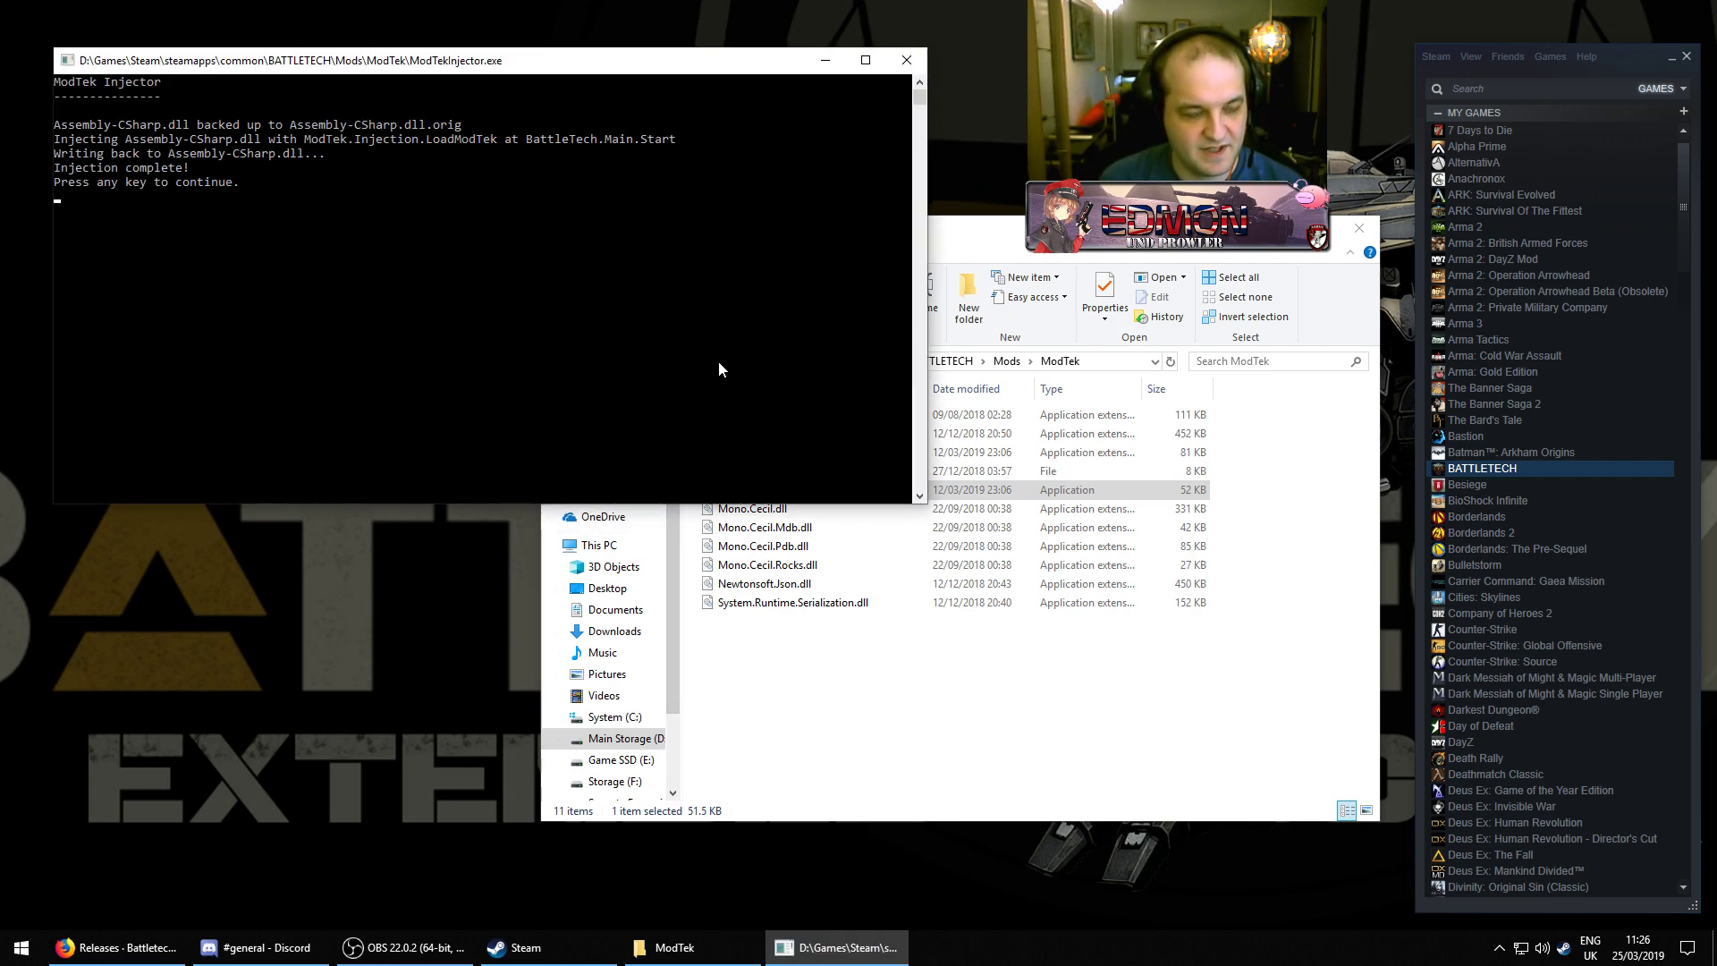
key("Return")
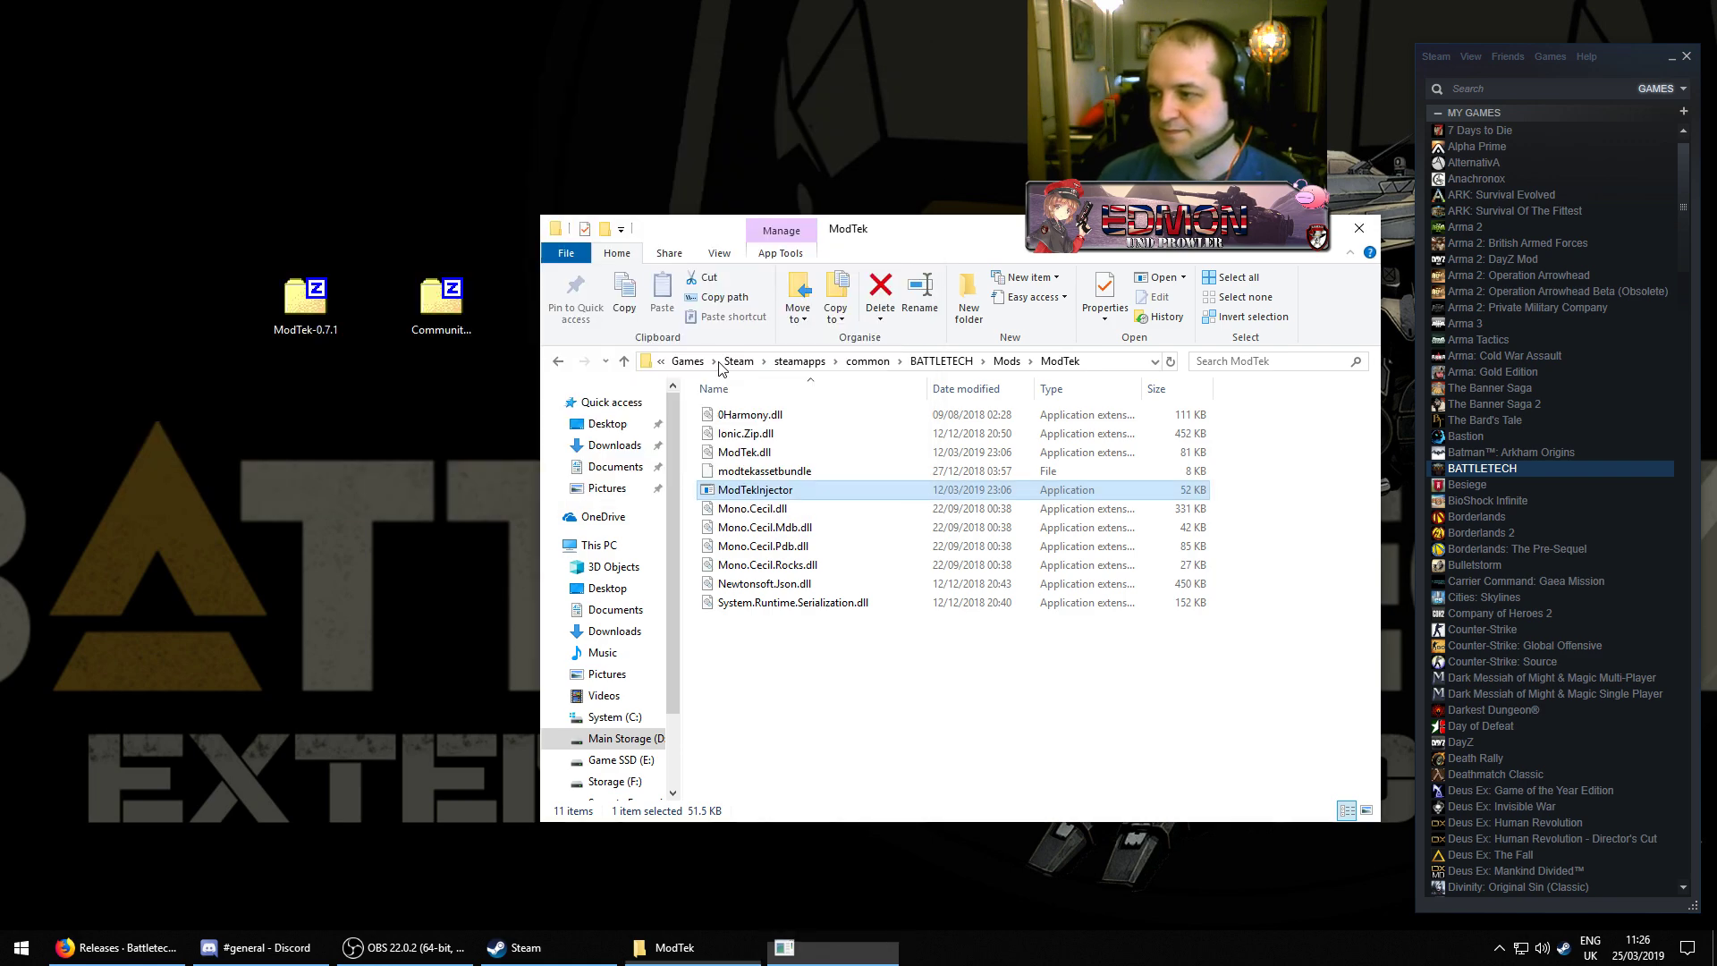
left_click(715, 557)
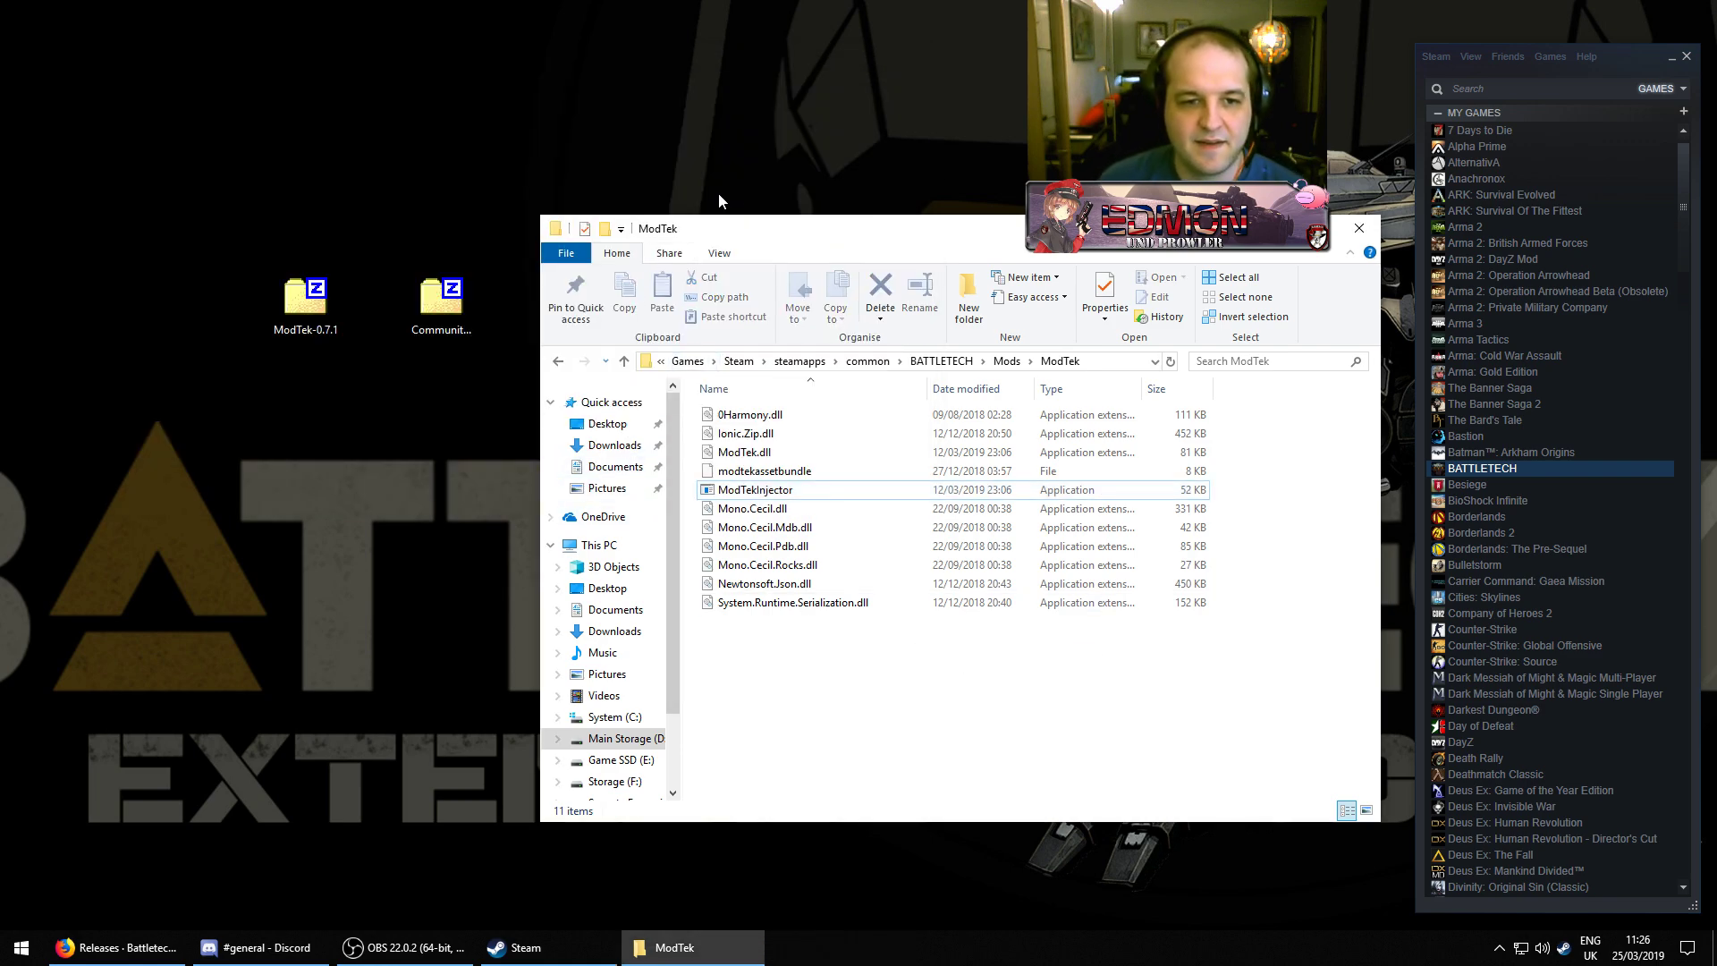
left_click_drag(784, 235, 848, 196)
Extract CommunityAssetBundle-v2.5-1.bin, -2.bin and CommunityAssetBundle-v2.5.exe onto the desktop
left_click(442, 310)
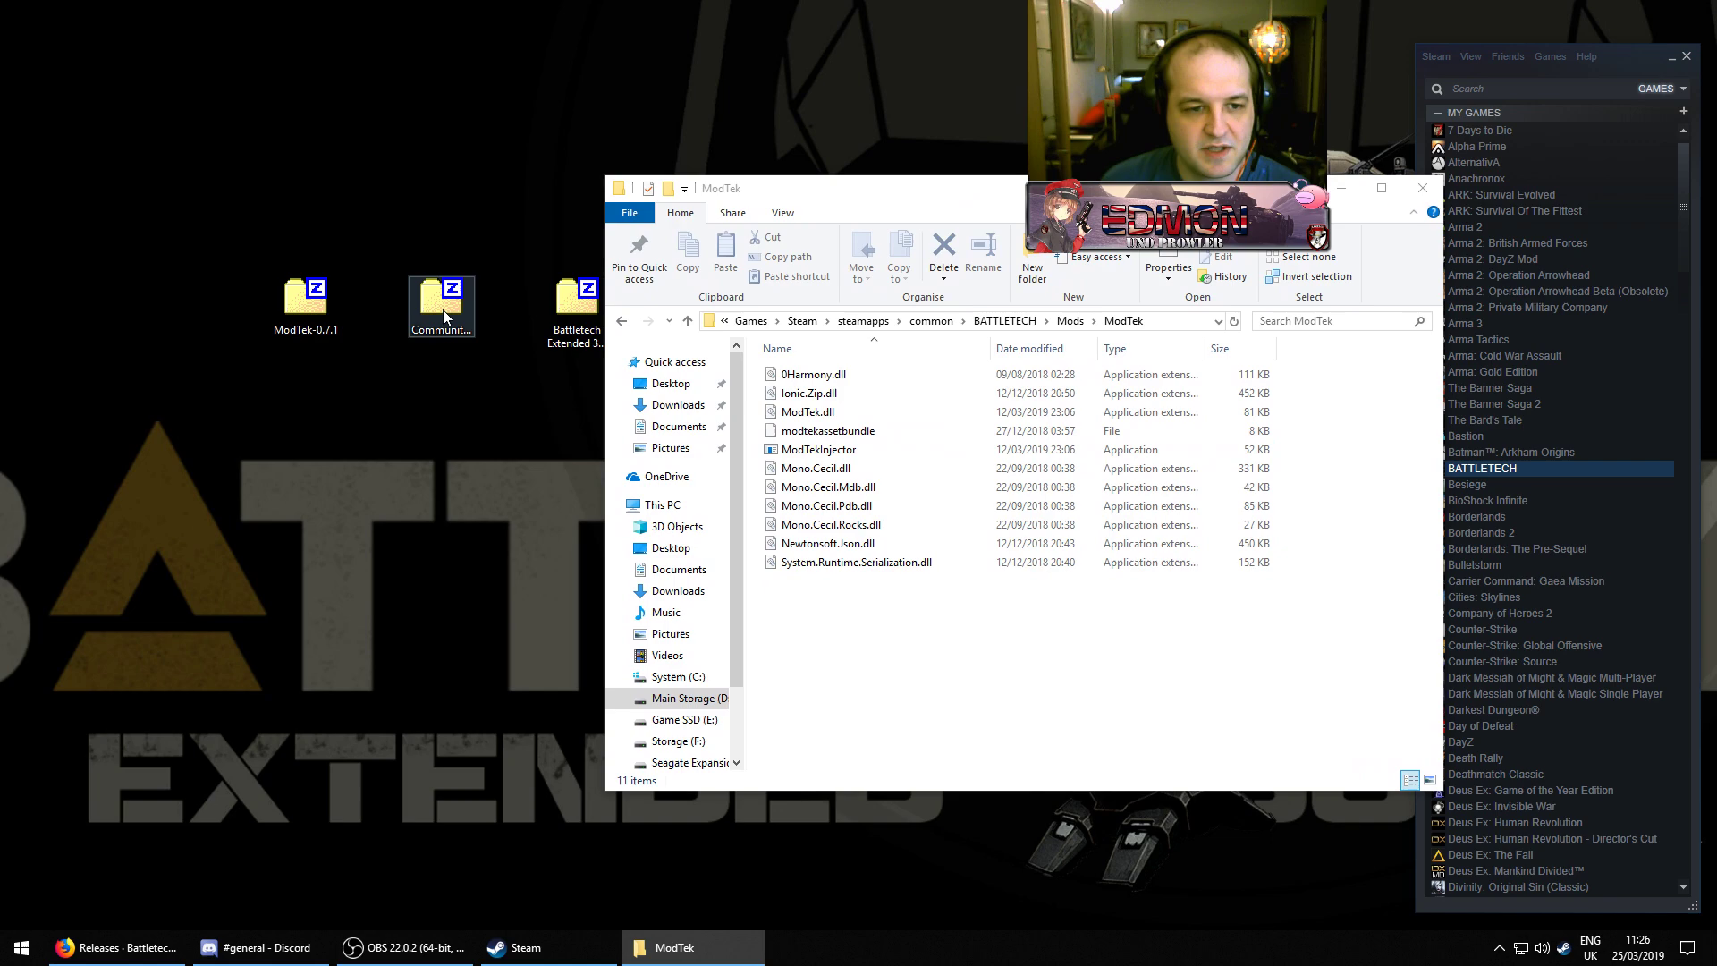
double_click(438, 308)
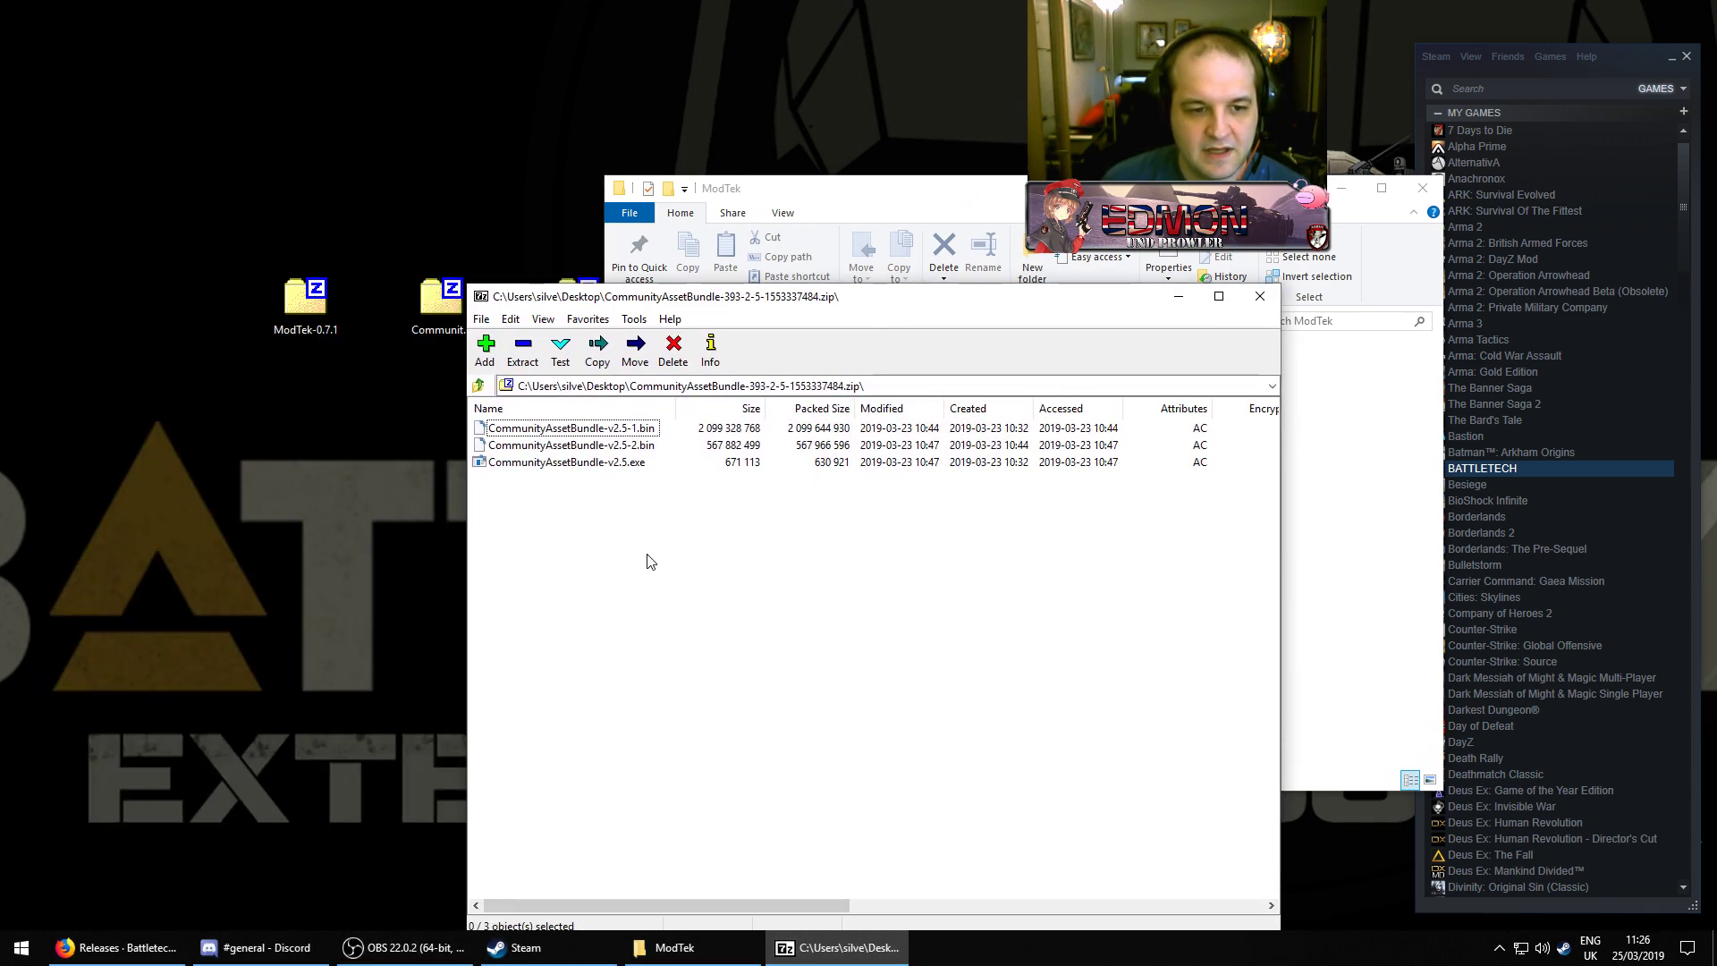
left_click_drag(650, 561, 325, 477)
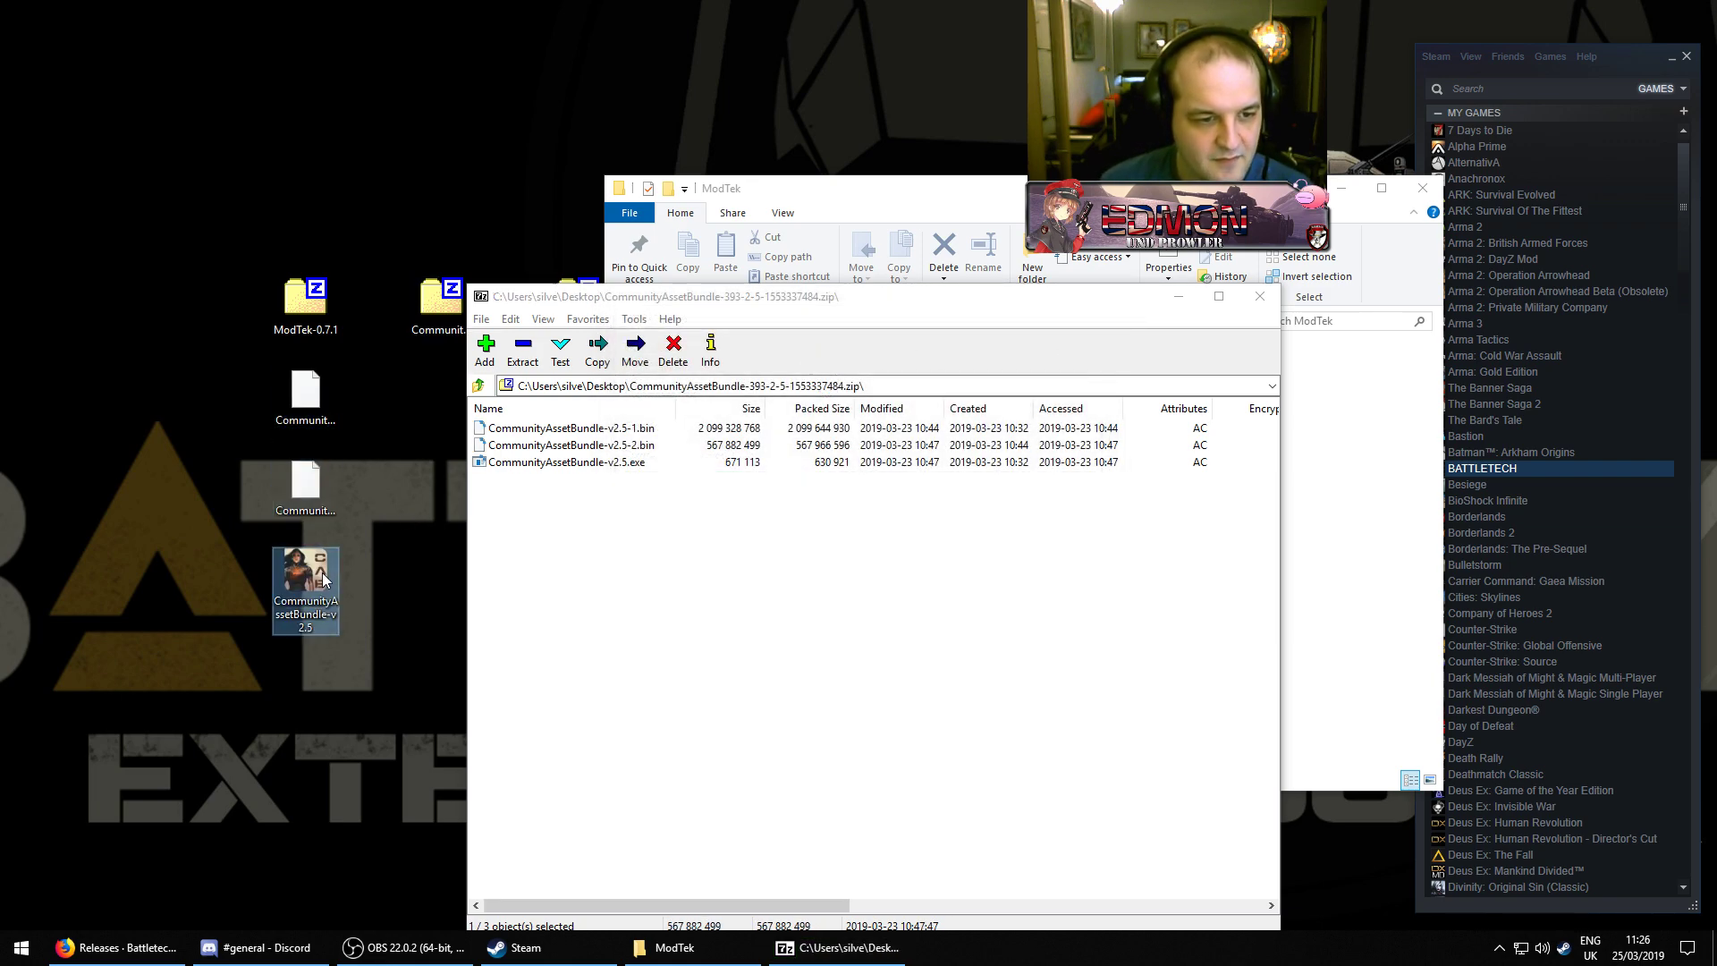
left_click_drag(309, 572, 376, 484)
left_click(657, 615)
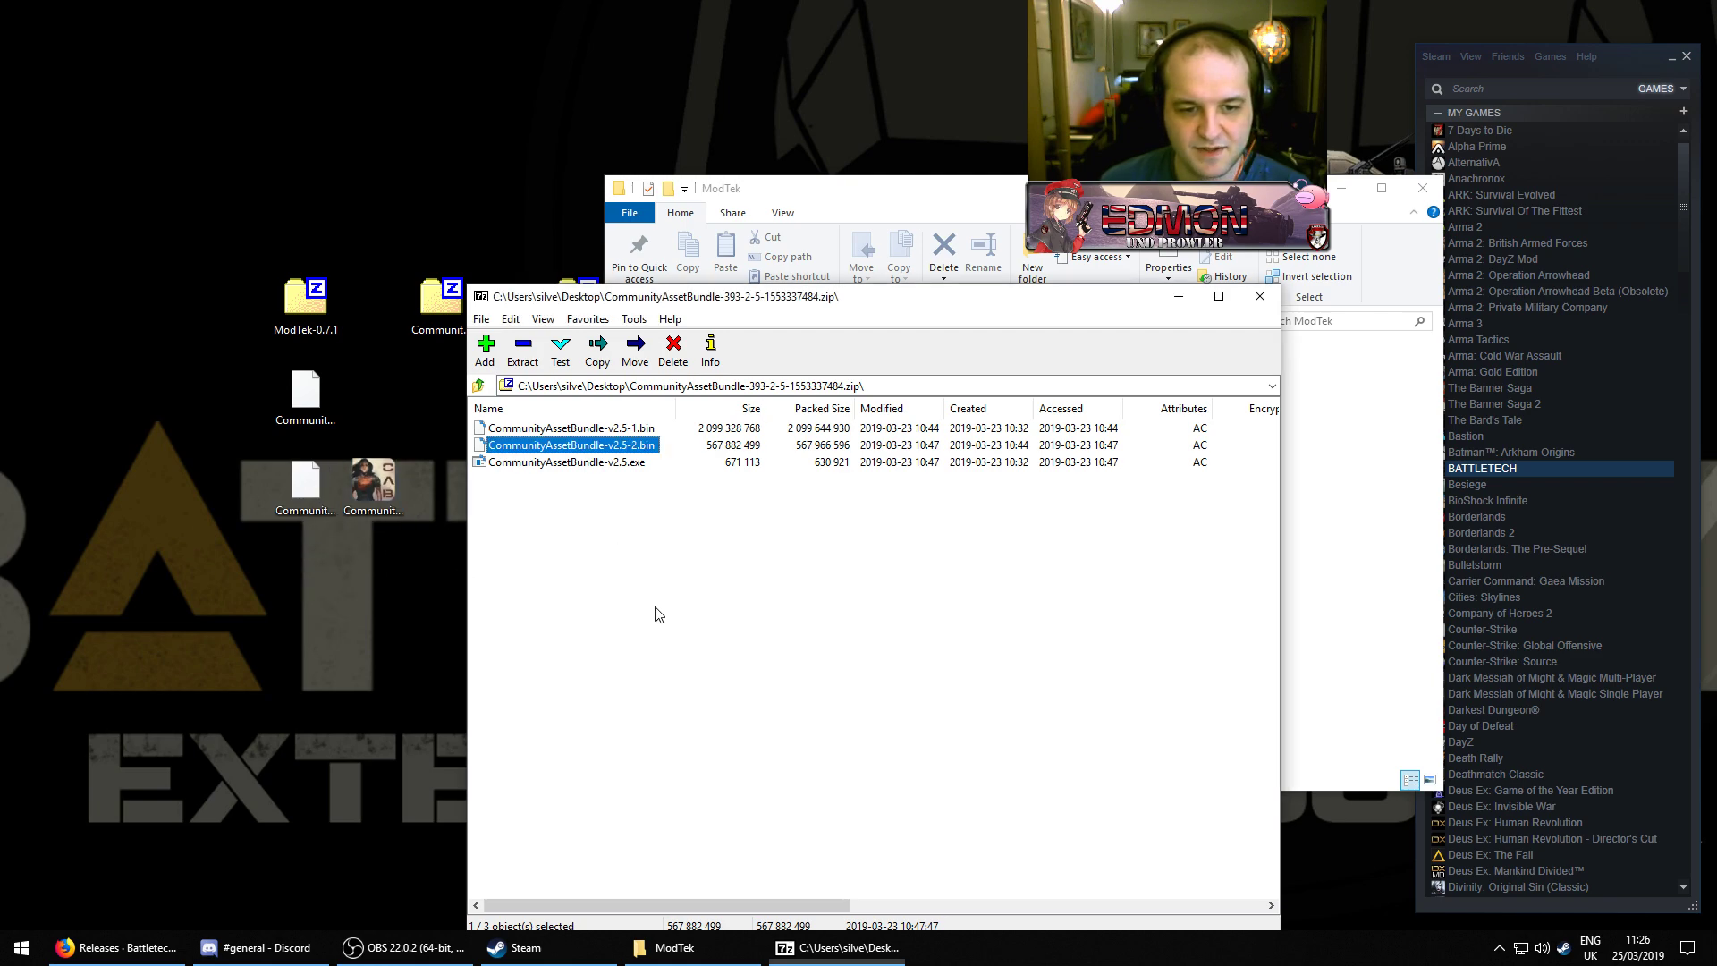
left_click(1260, 296)
Launch CommunityAssetBundle-v2.5.exe as administrator and accept the licence agreement
right_click(377, 493)
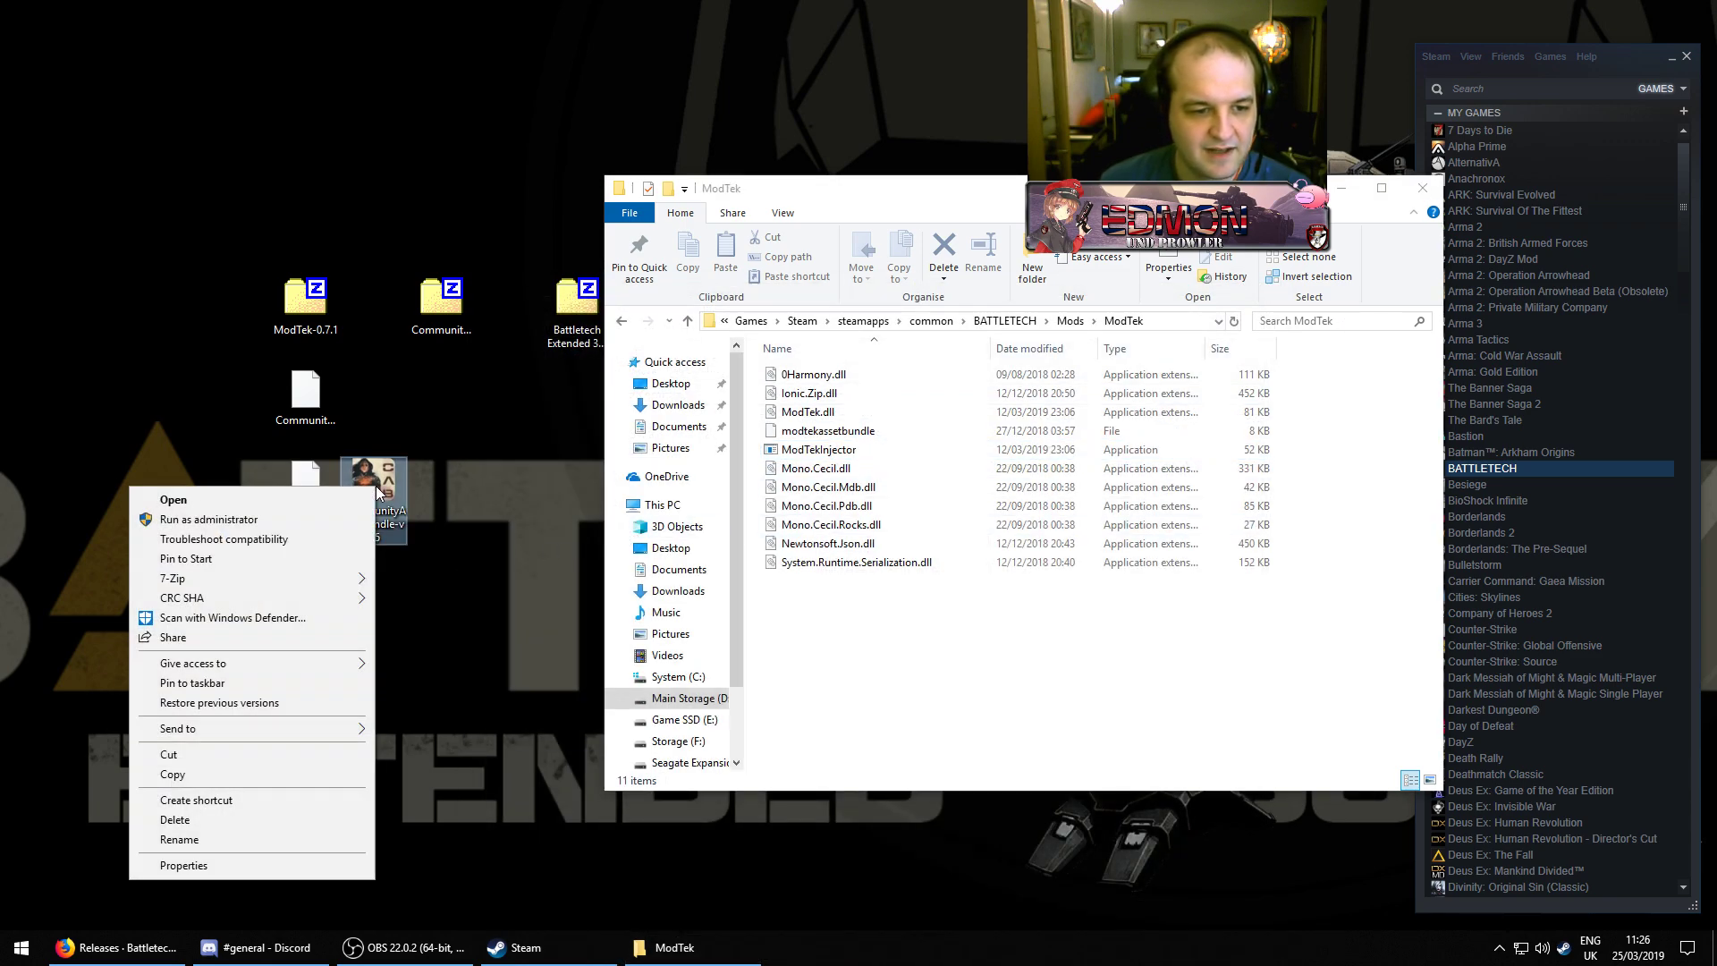
left_click(302, 524)
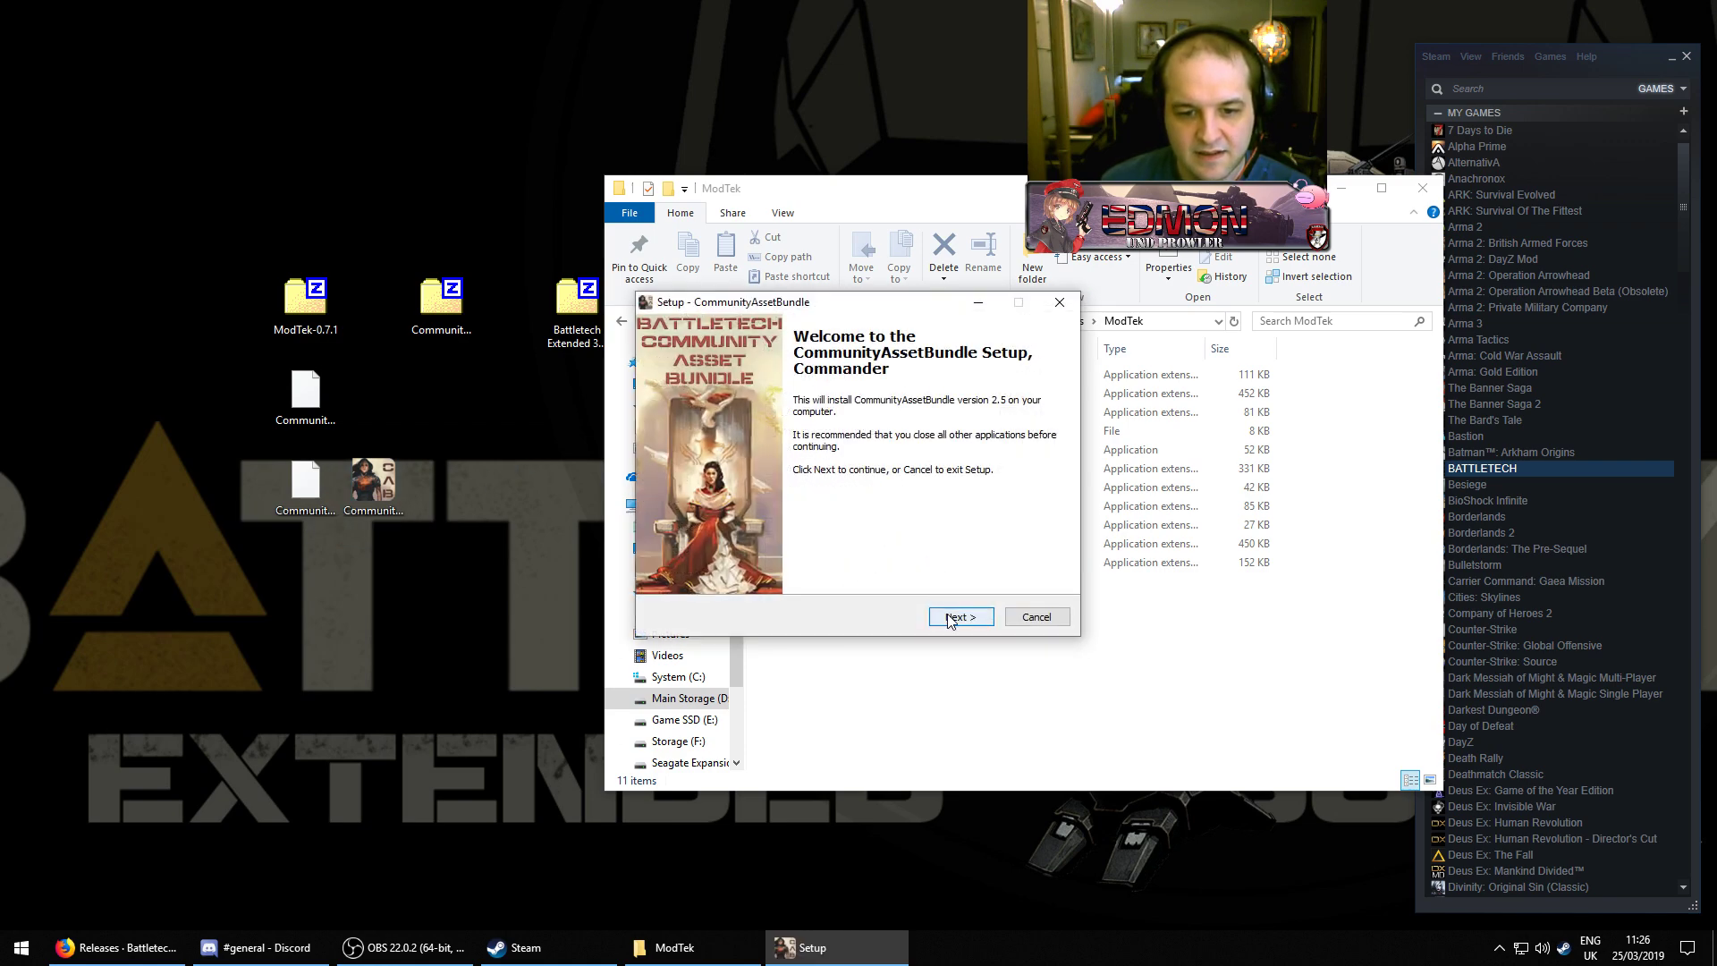
left_click(959, 617)
left_click(739, 562)
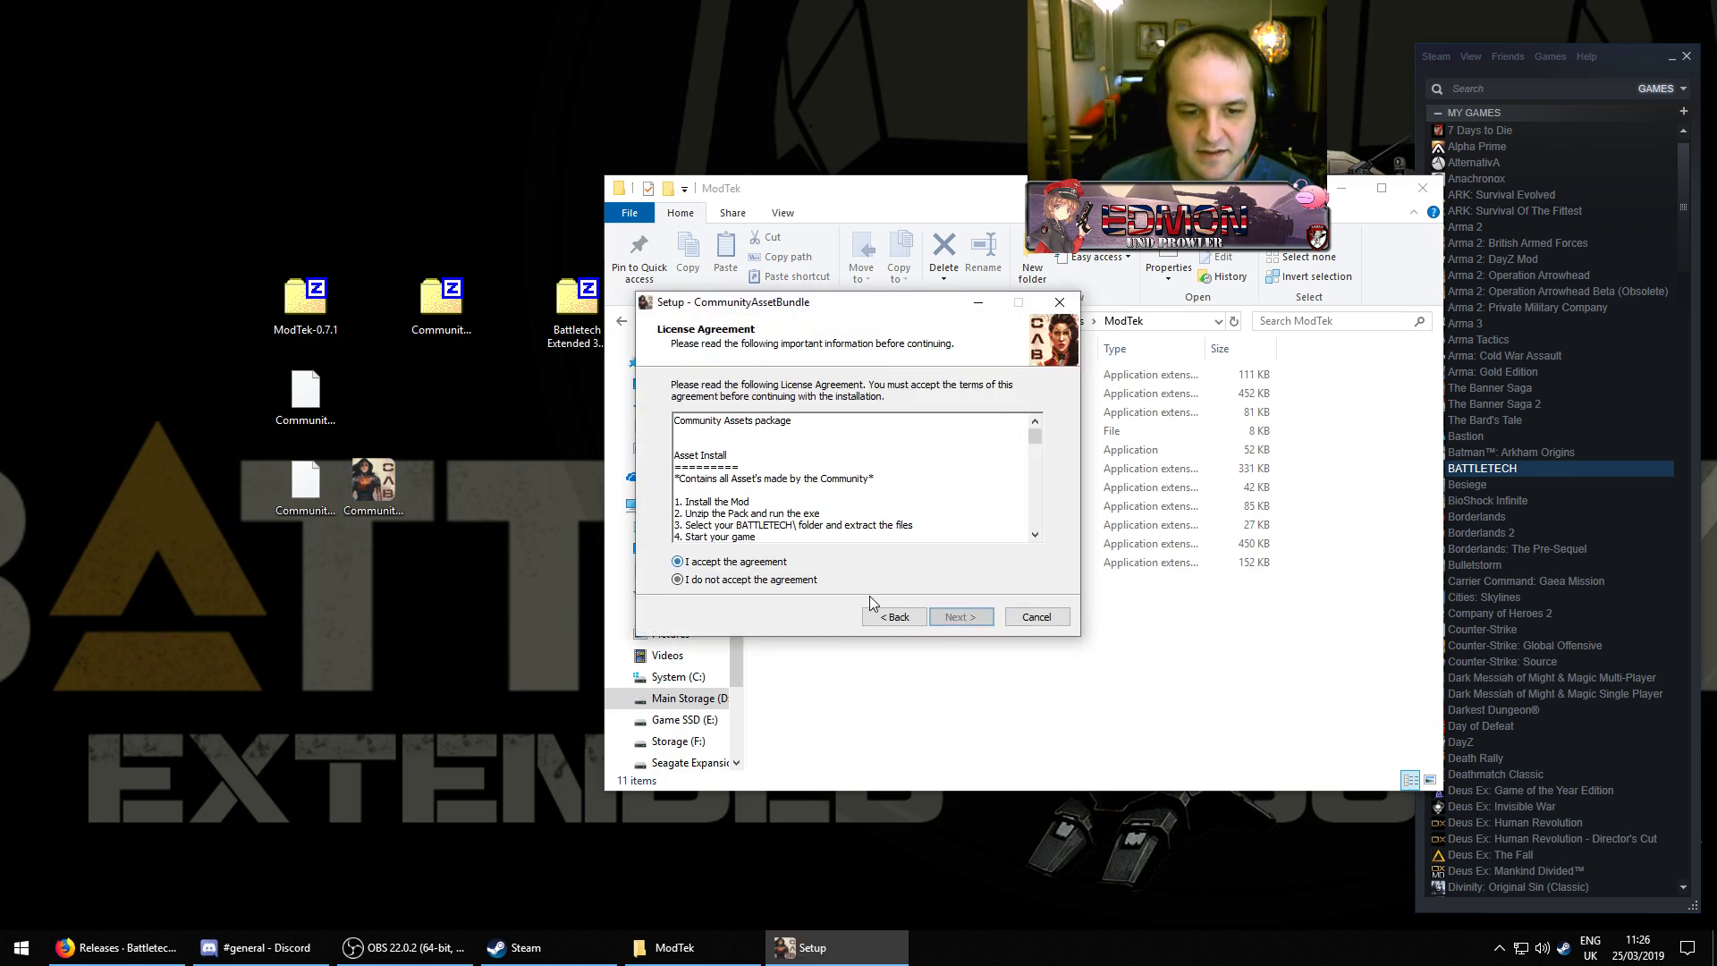
left_click(960, 617)
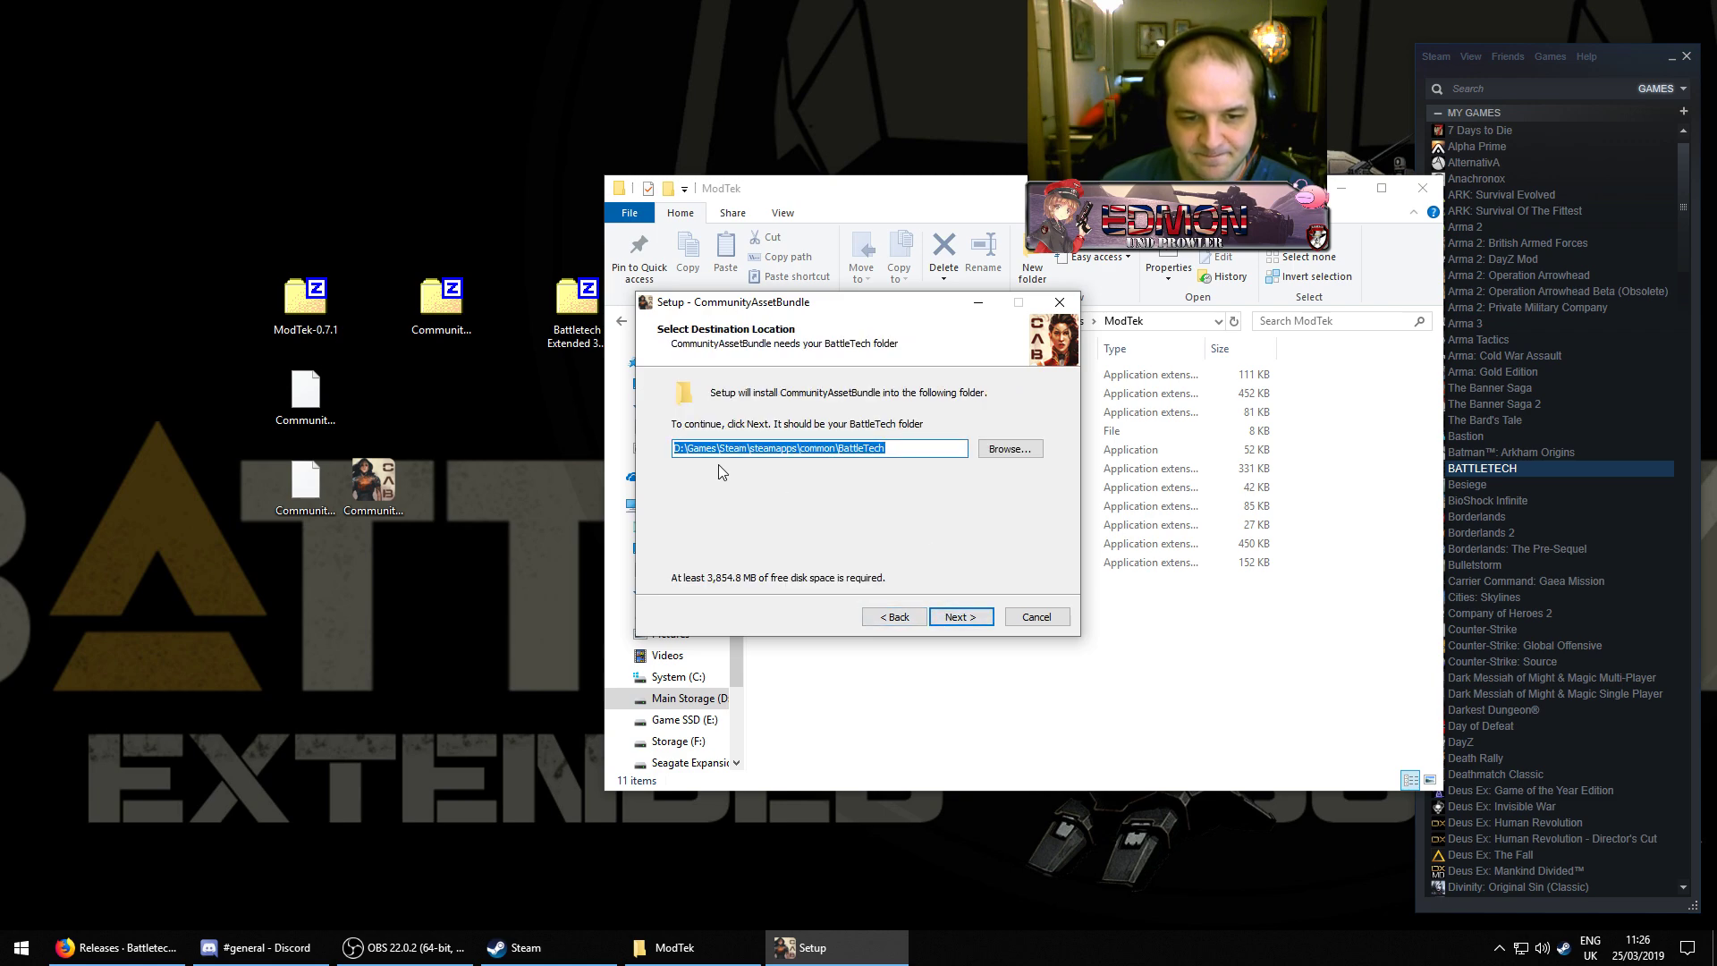
Keep D:\Games\Steam\steamapps\common\BattleTech as the install folder and continue
left_click_drag(684, 448, 907, 453)
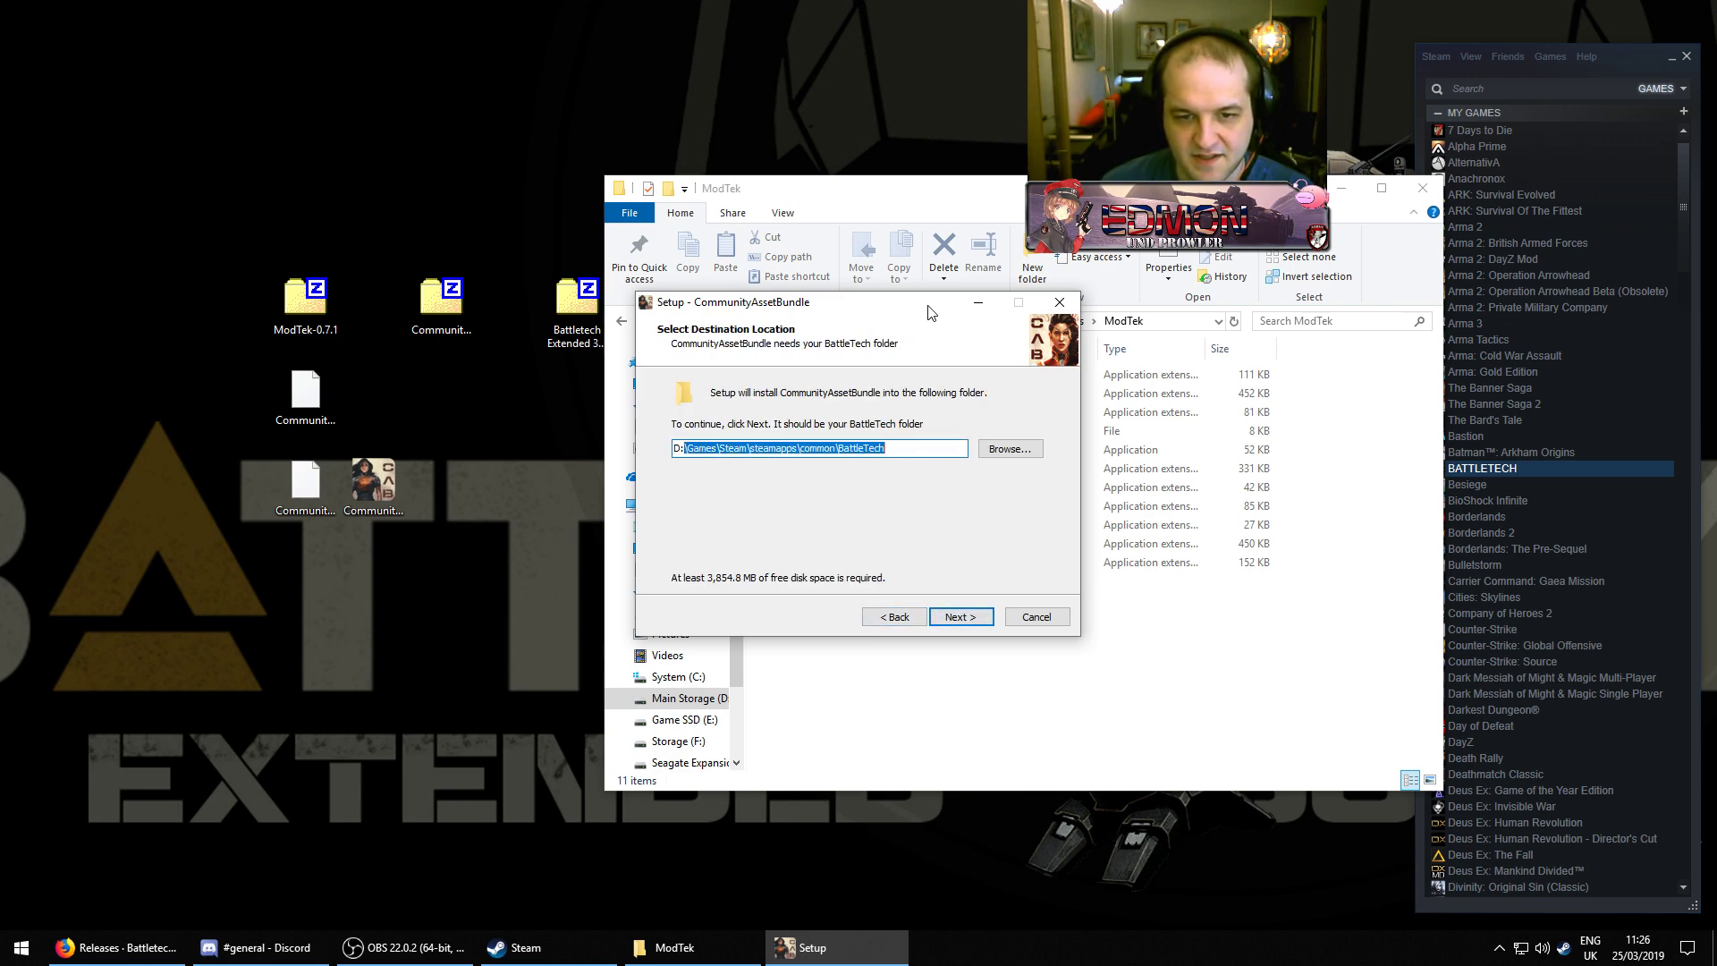
left_click_drag(928, 311, 950, 408)
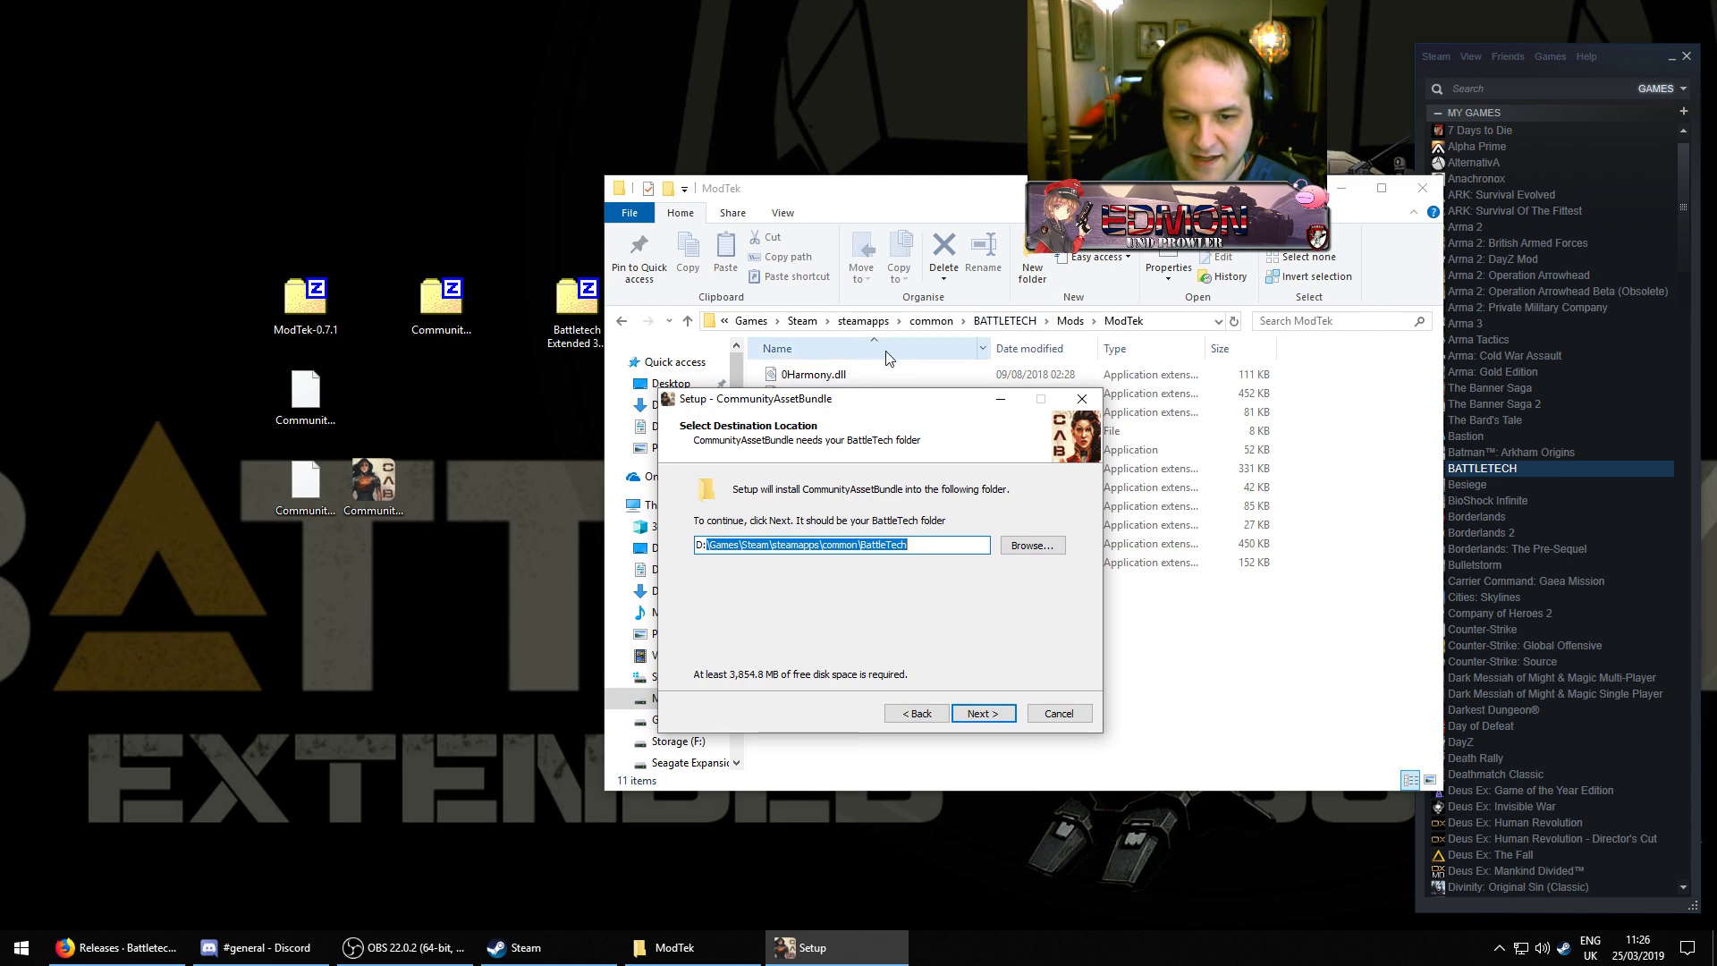
left_click(928, 547)
left_click(983, 713)
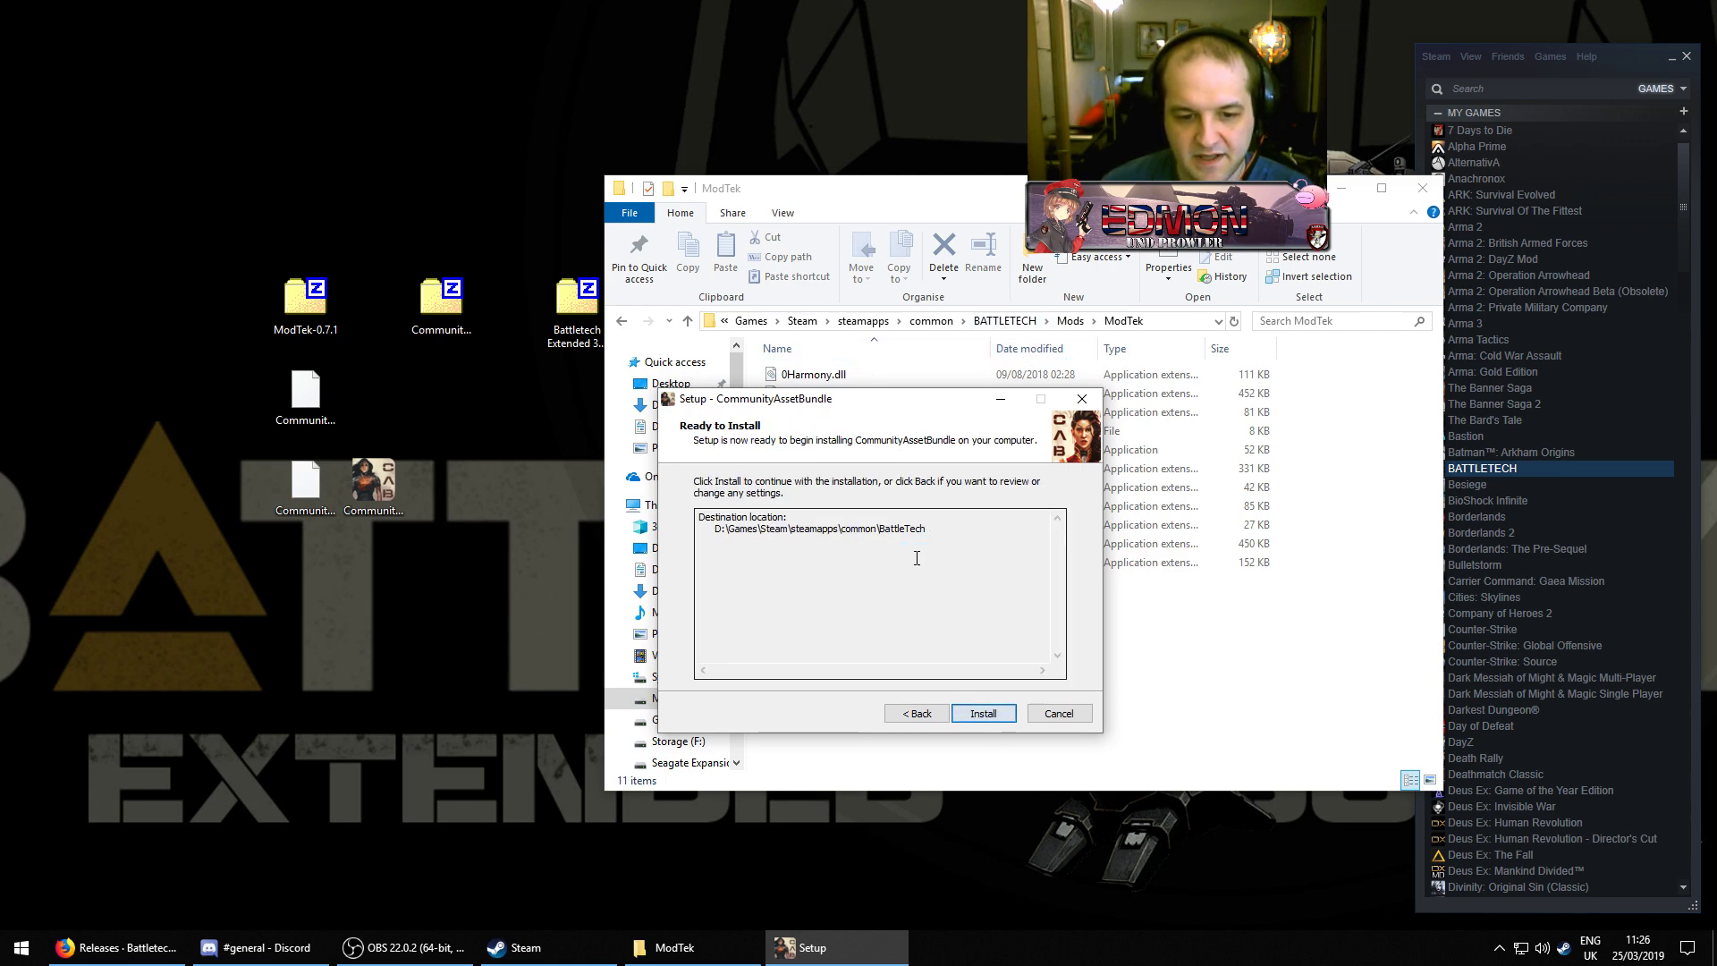
Start the bundle install, watch asset folders appear in Mods, then close Steam's library
left_click(981, 714)
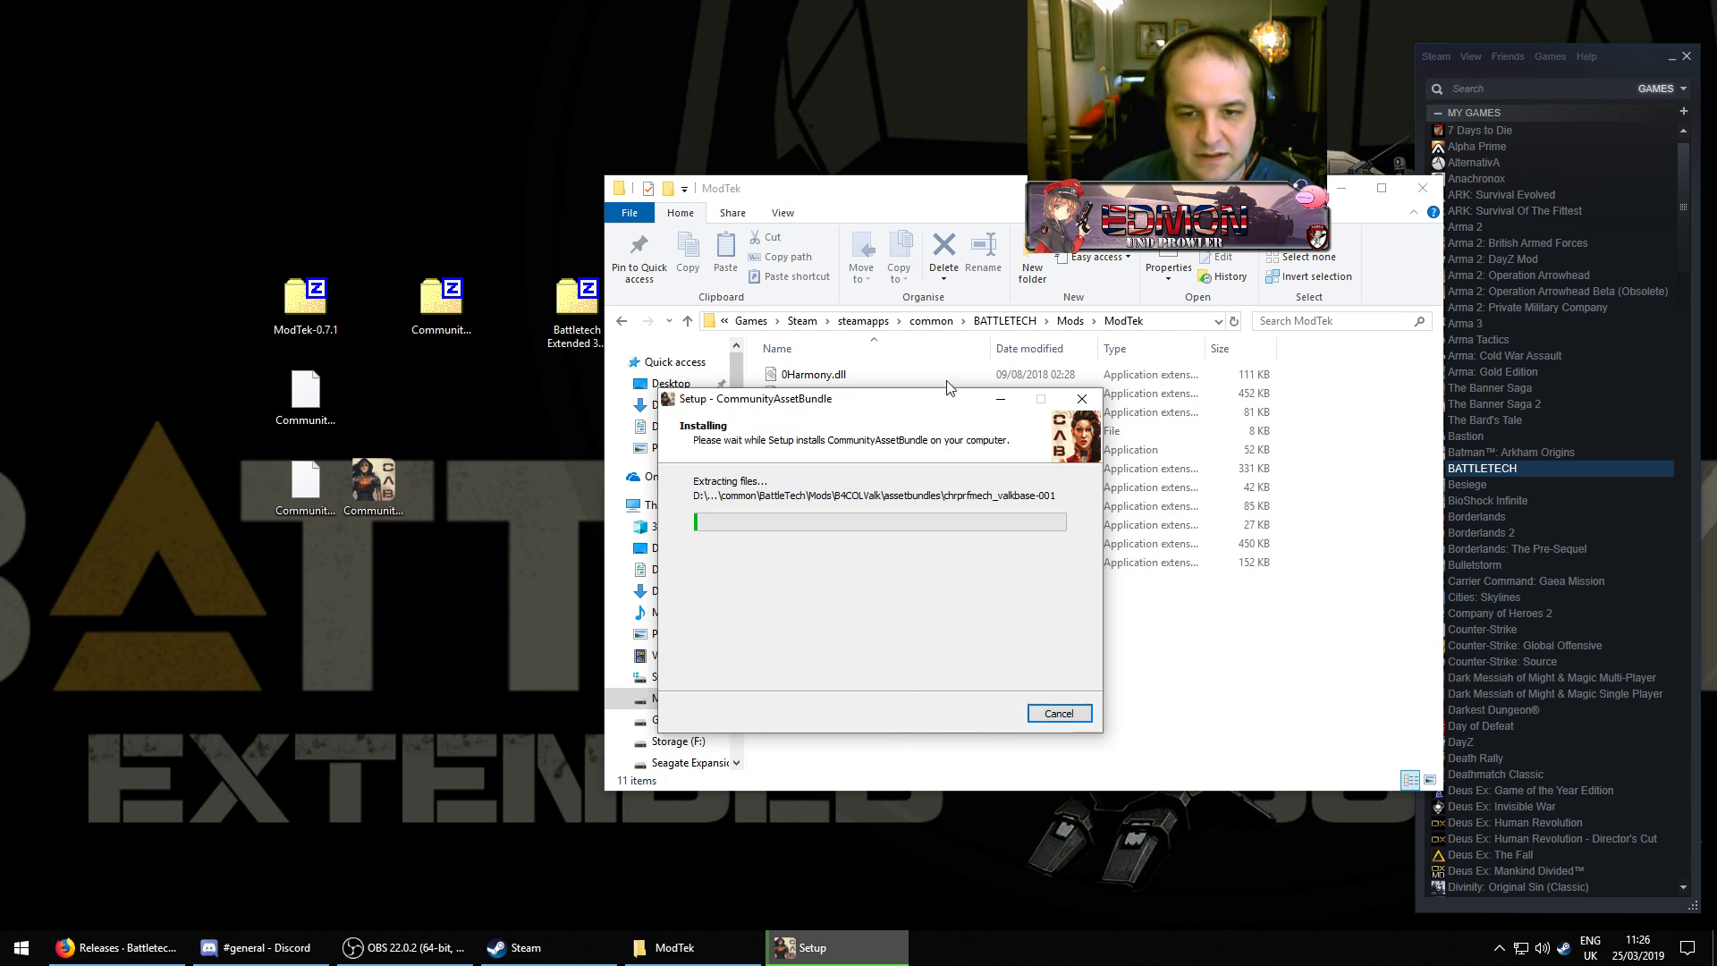
left_click_drag(970, 402, 747, 395)
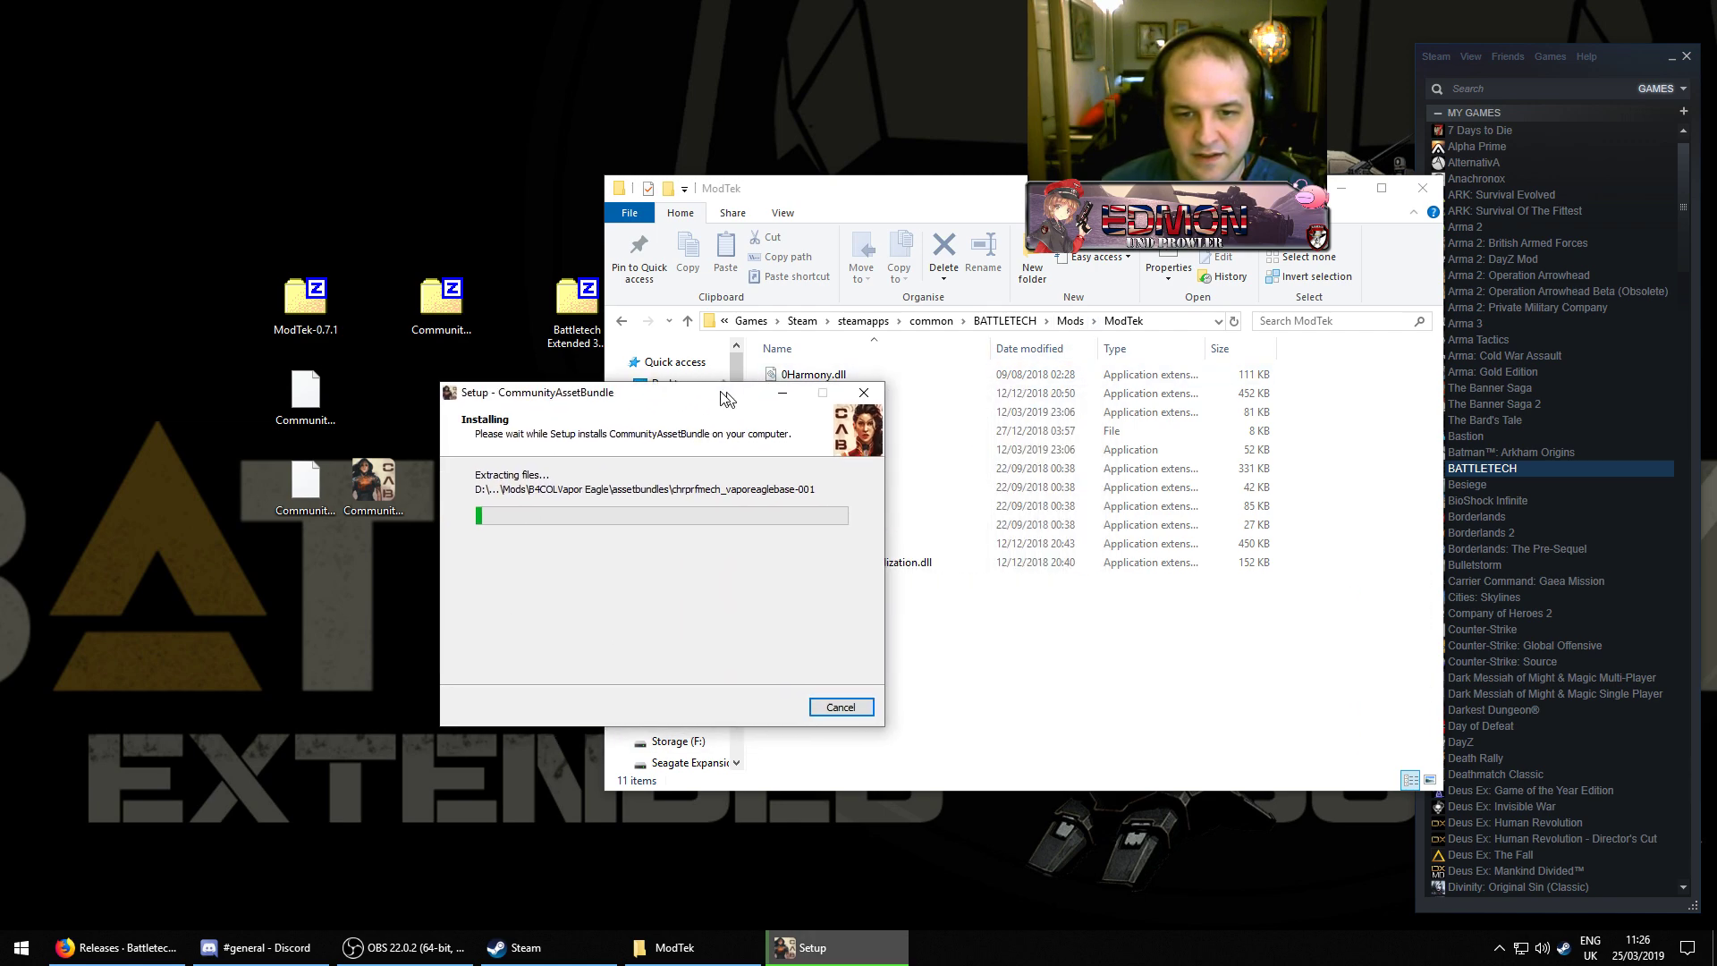
left_click(1066, 325)
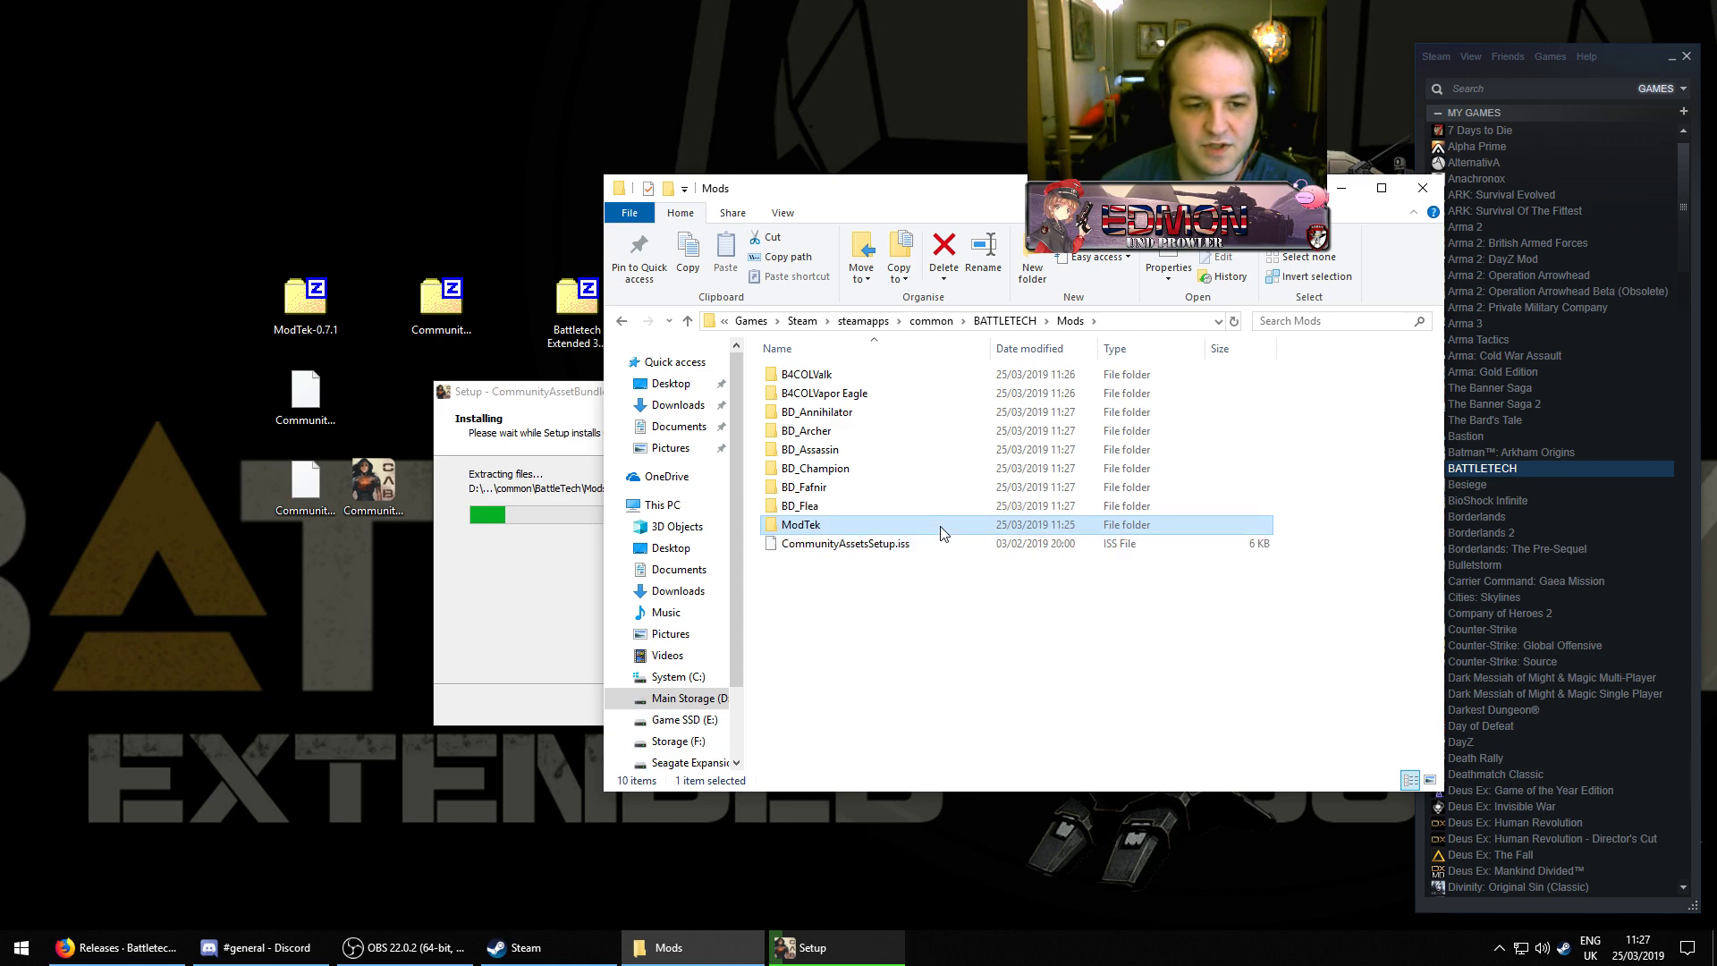
left_click(507, 613)
left_click_drag(687, 401, 389, 338)
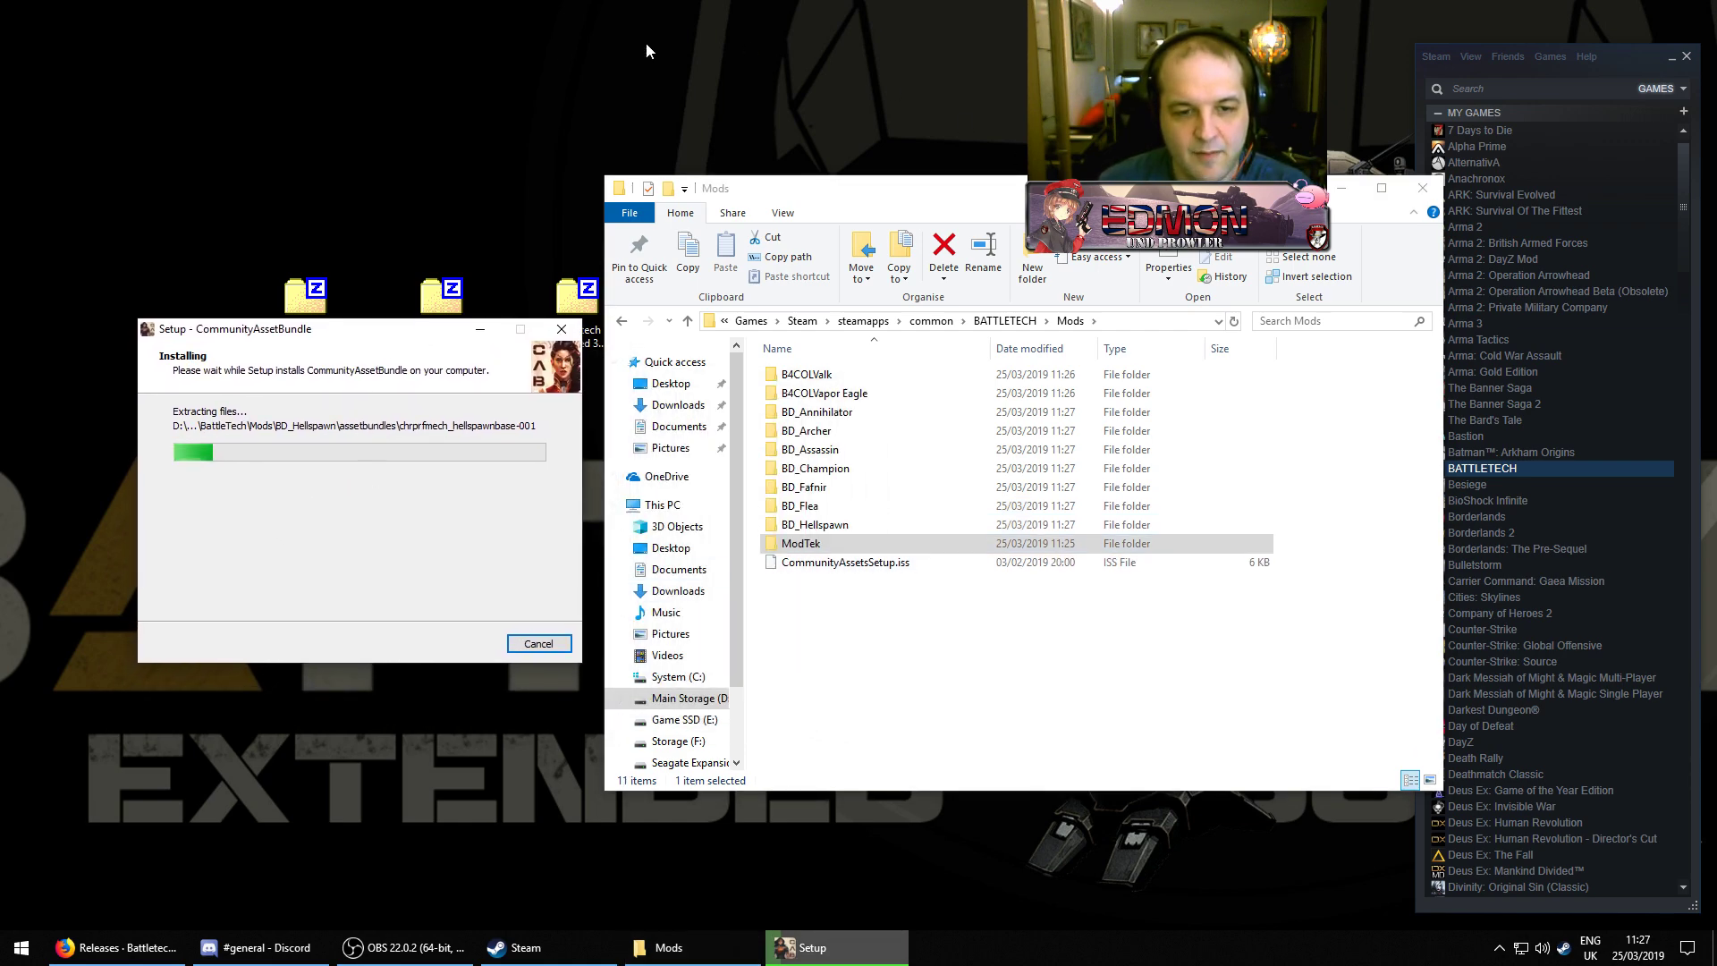
left_click(1346, 188)
left_click(1687, 56)
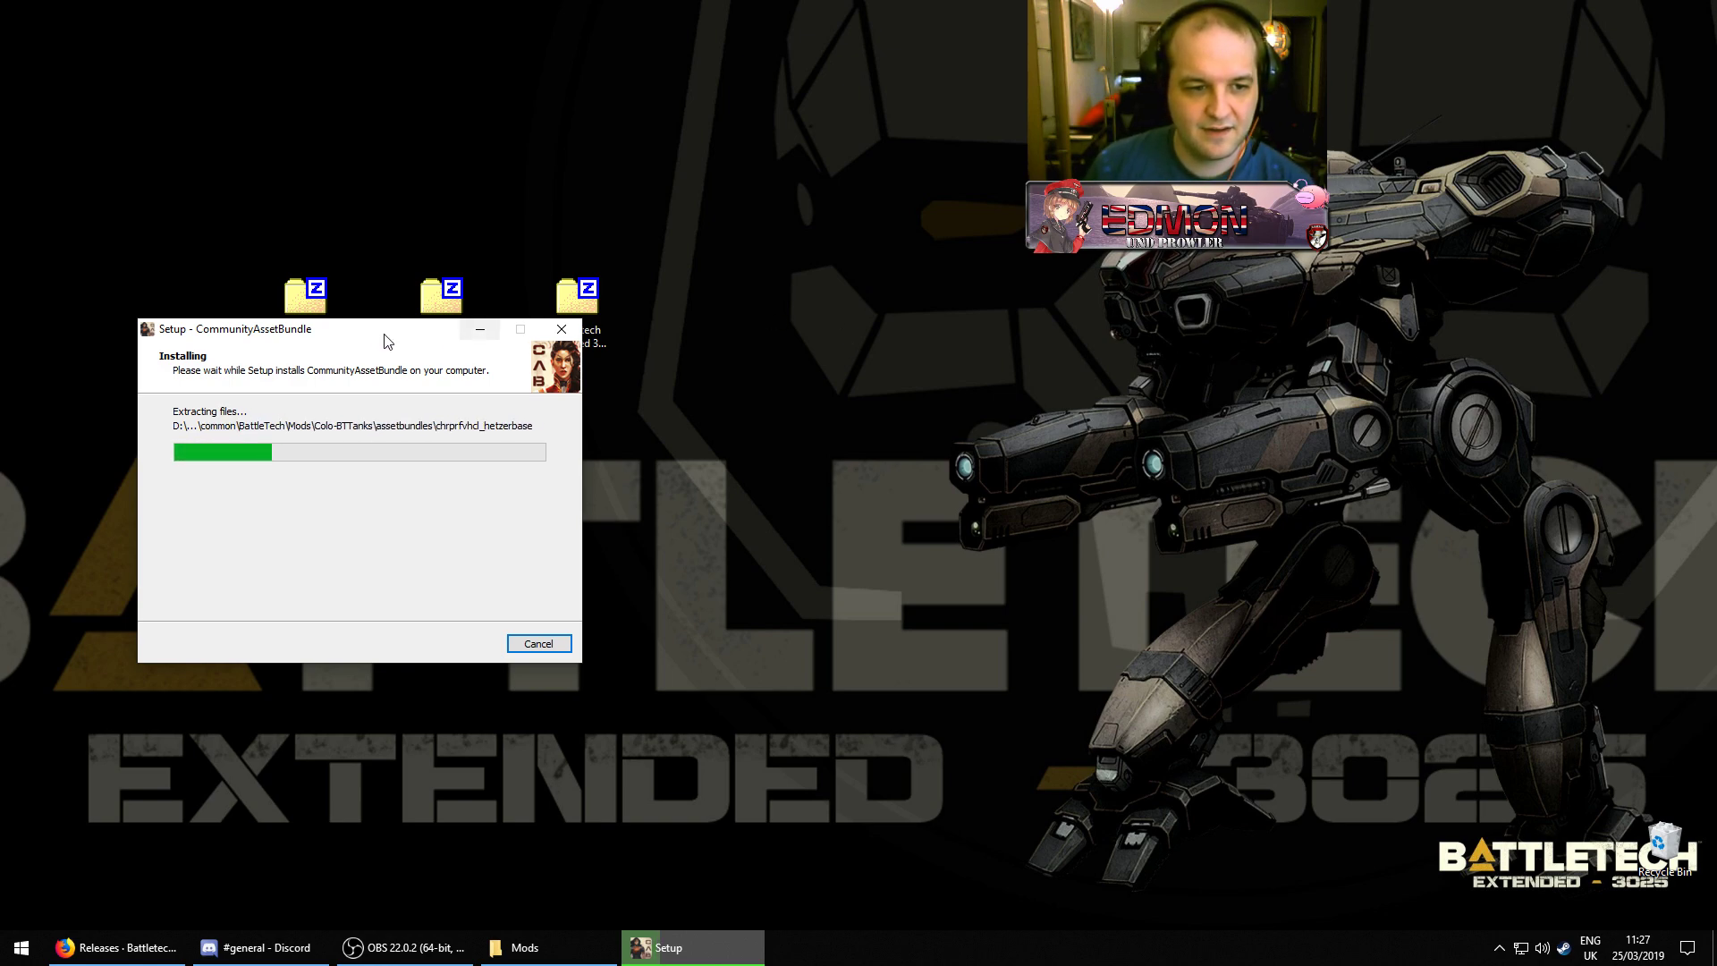
left_click_drag(345, 335, 394, 327)
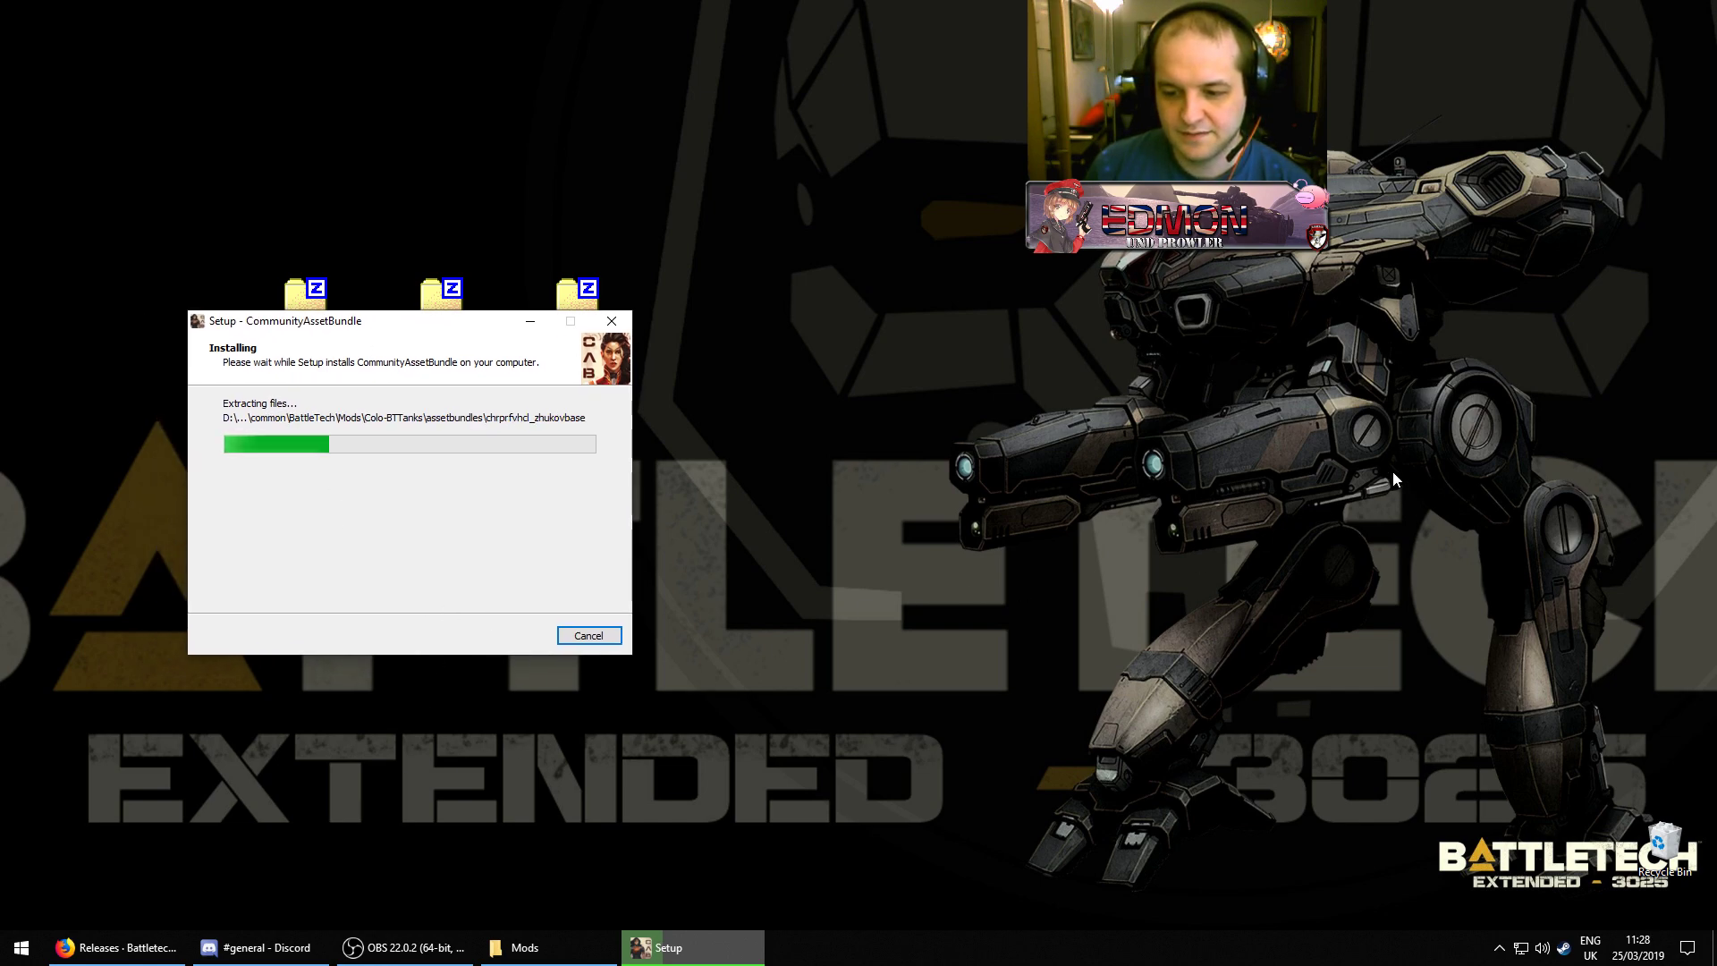
Recheck the Extended 3025 page's requirements: ModTek 0.7.1 and the latest CAB installer
left_click(91, 950)
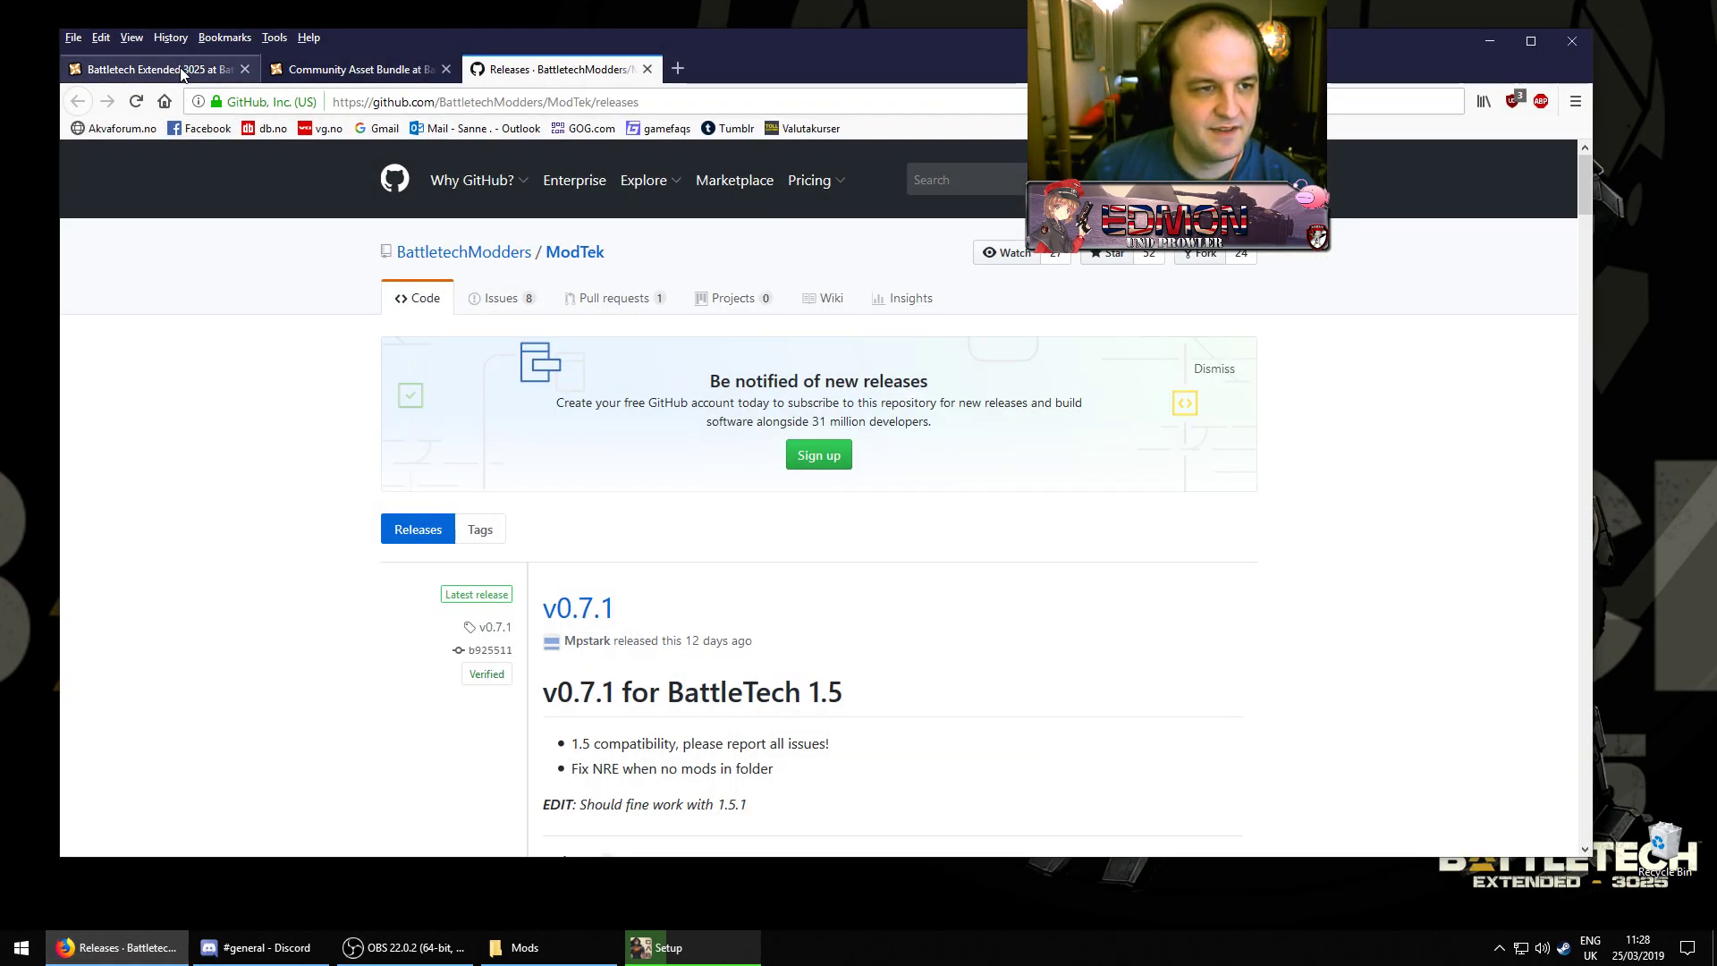
left_click(180, 70)
scroll(458, 572, "down", 5)
scroll(503, 522, "up", 2)
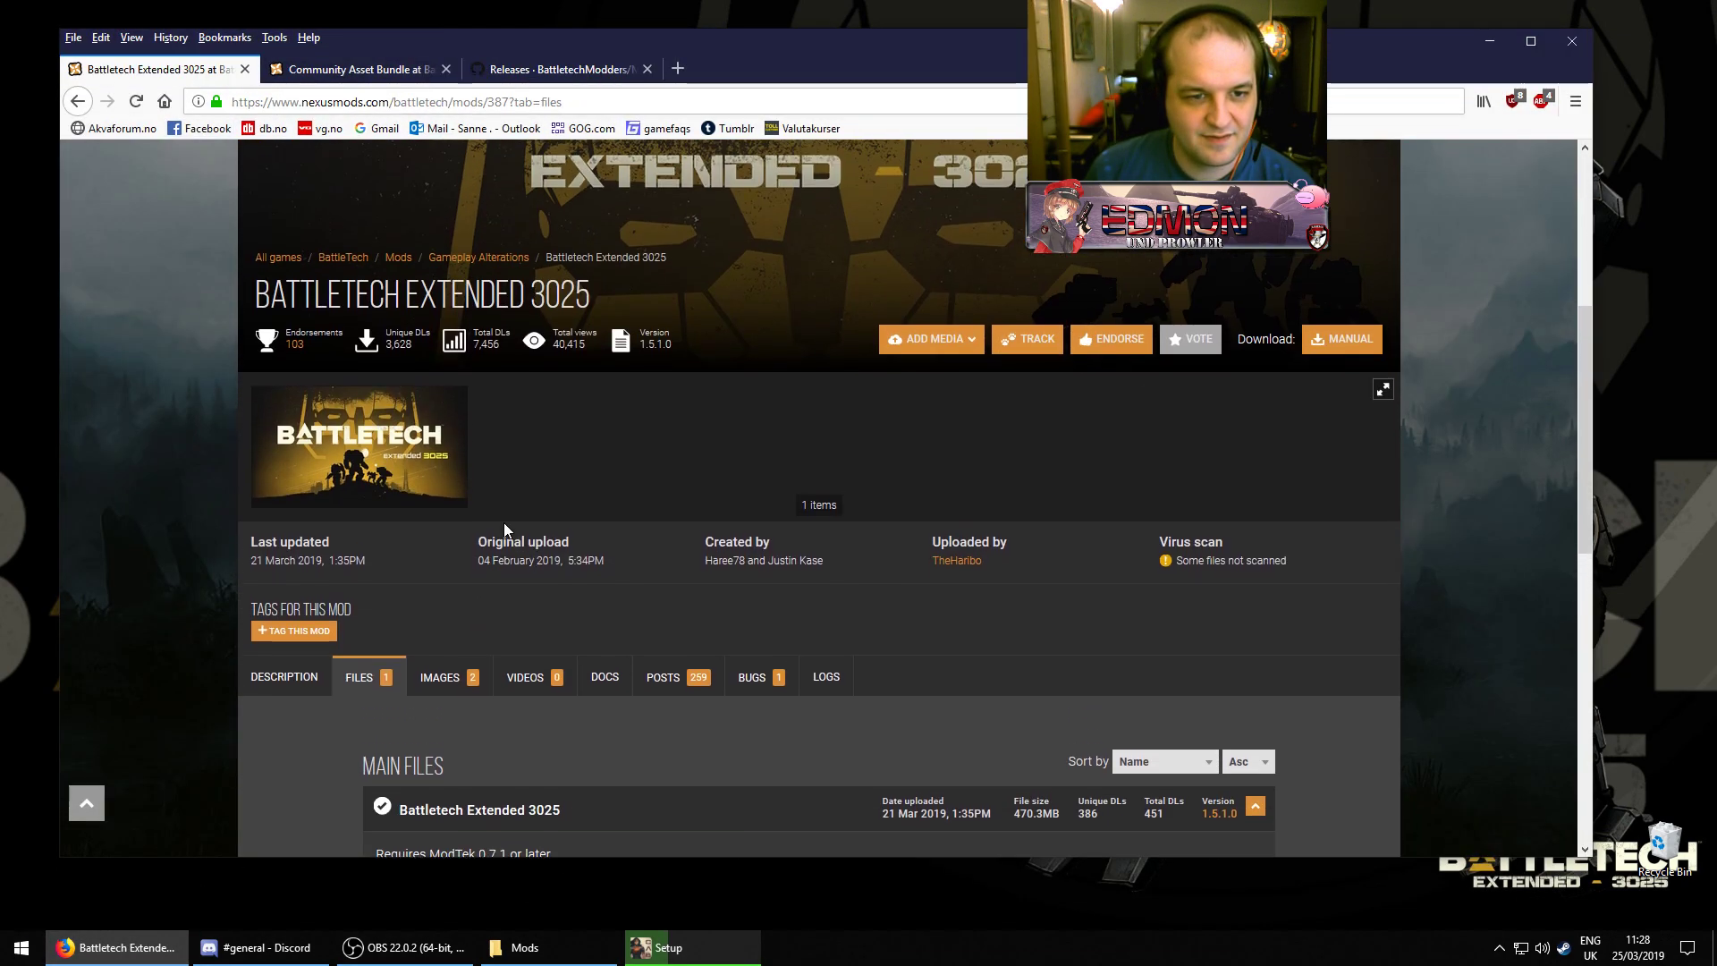
scroll(609, 554, "down", 1)
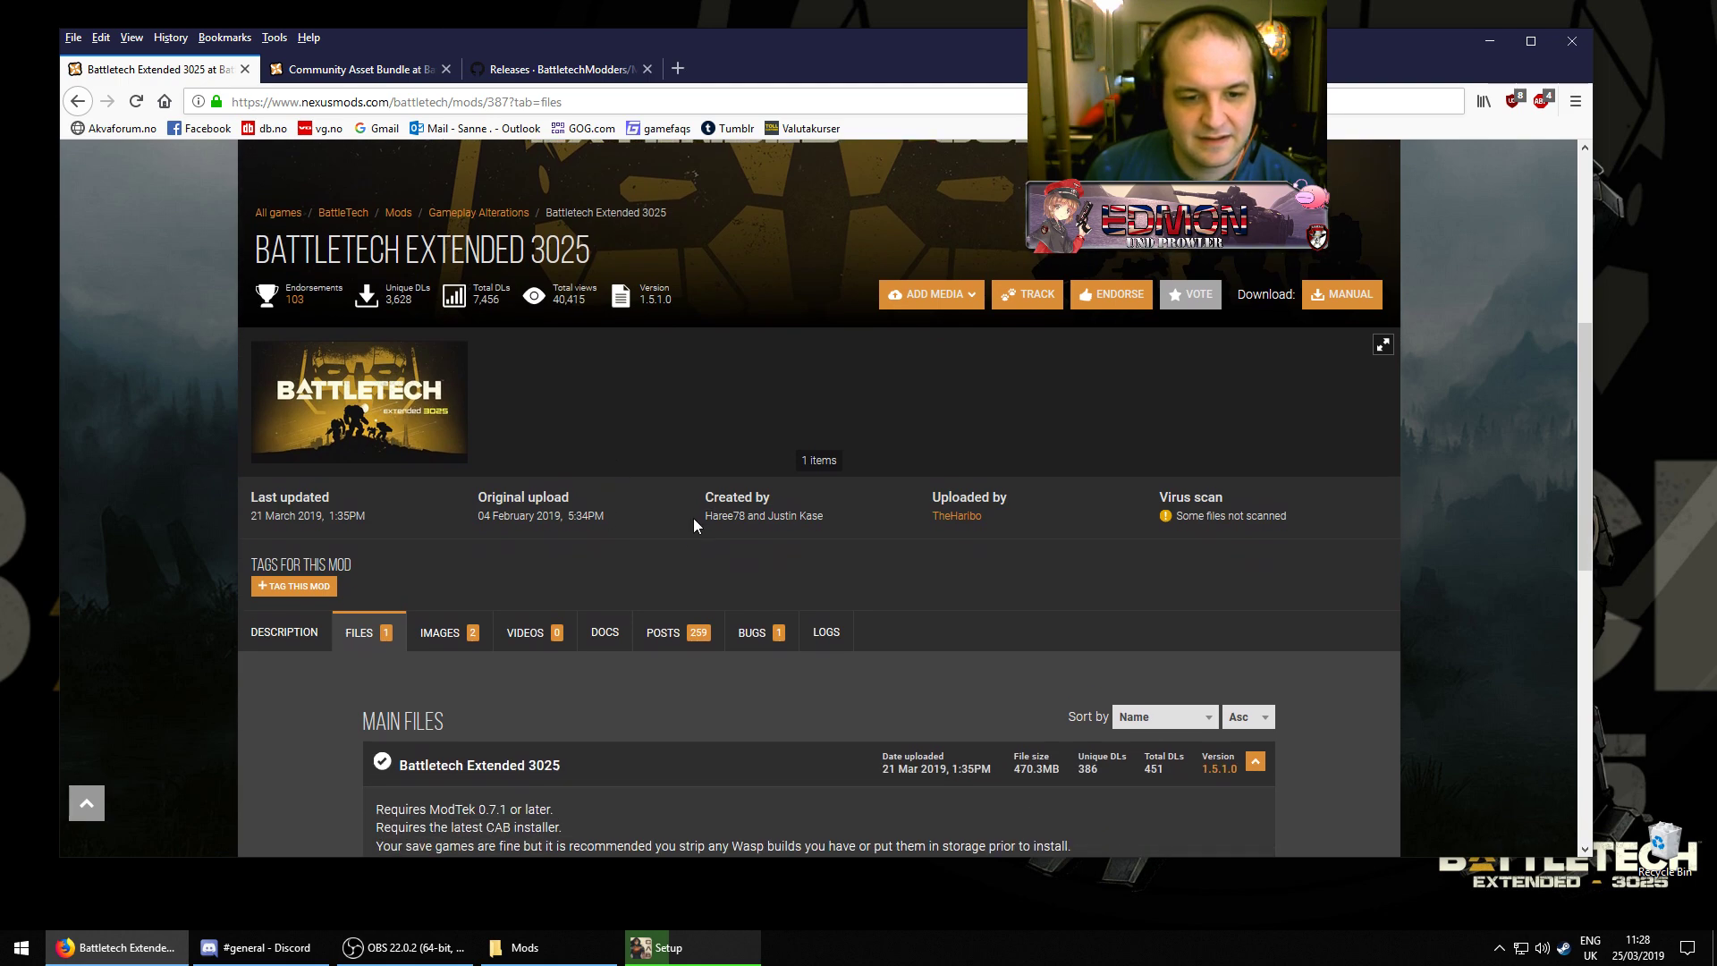
mouse_move(698, 526)
left_mouse_down()
mouse_move(740, 554)
mouse_move(699, 525)
mouse_move(729, 516)
left_mouse_up()
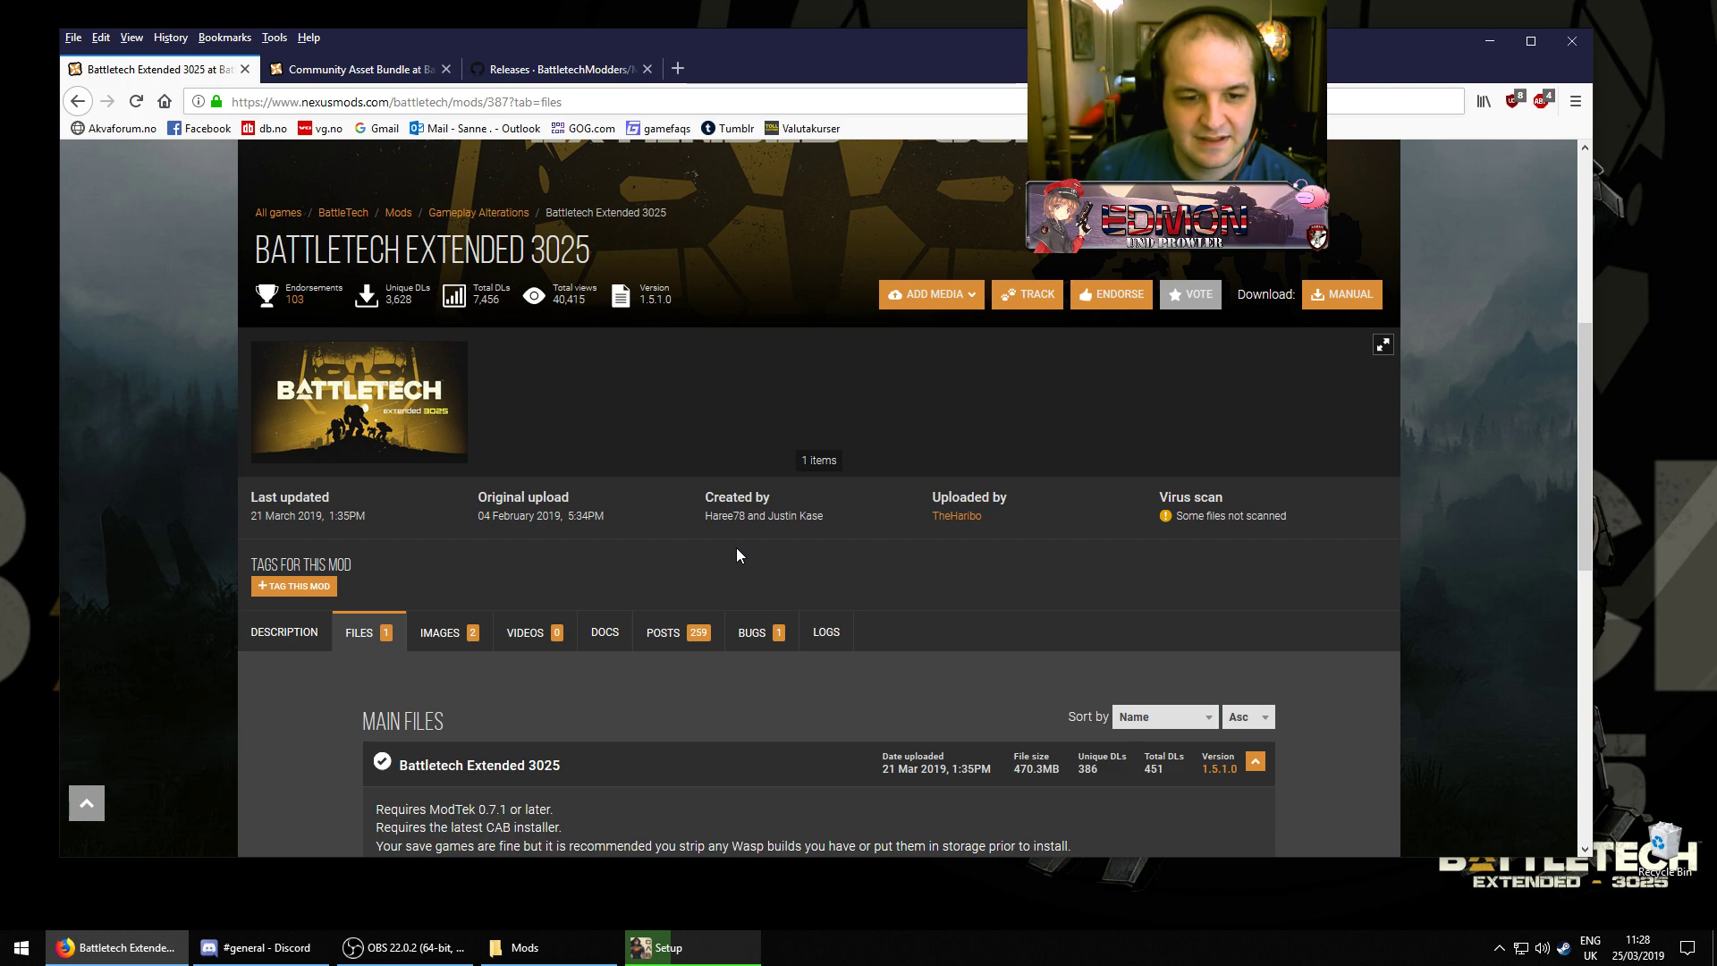
scroll(728, 565, "up", 5)
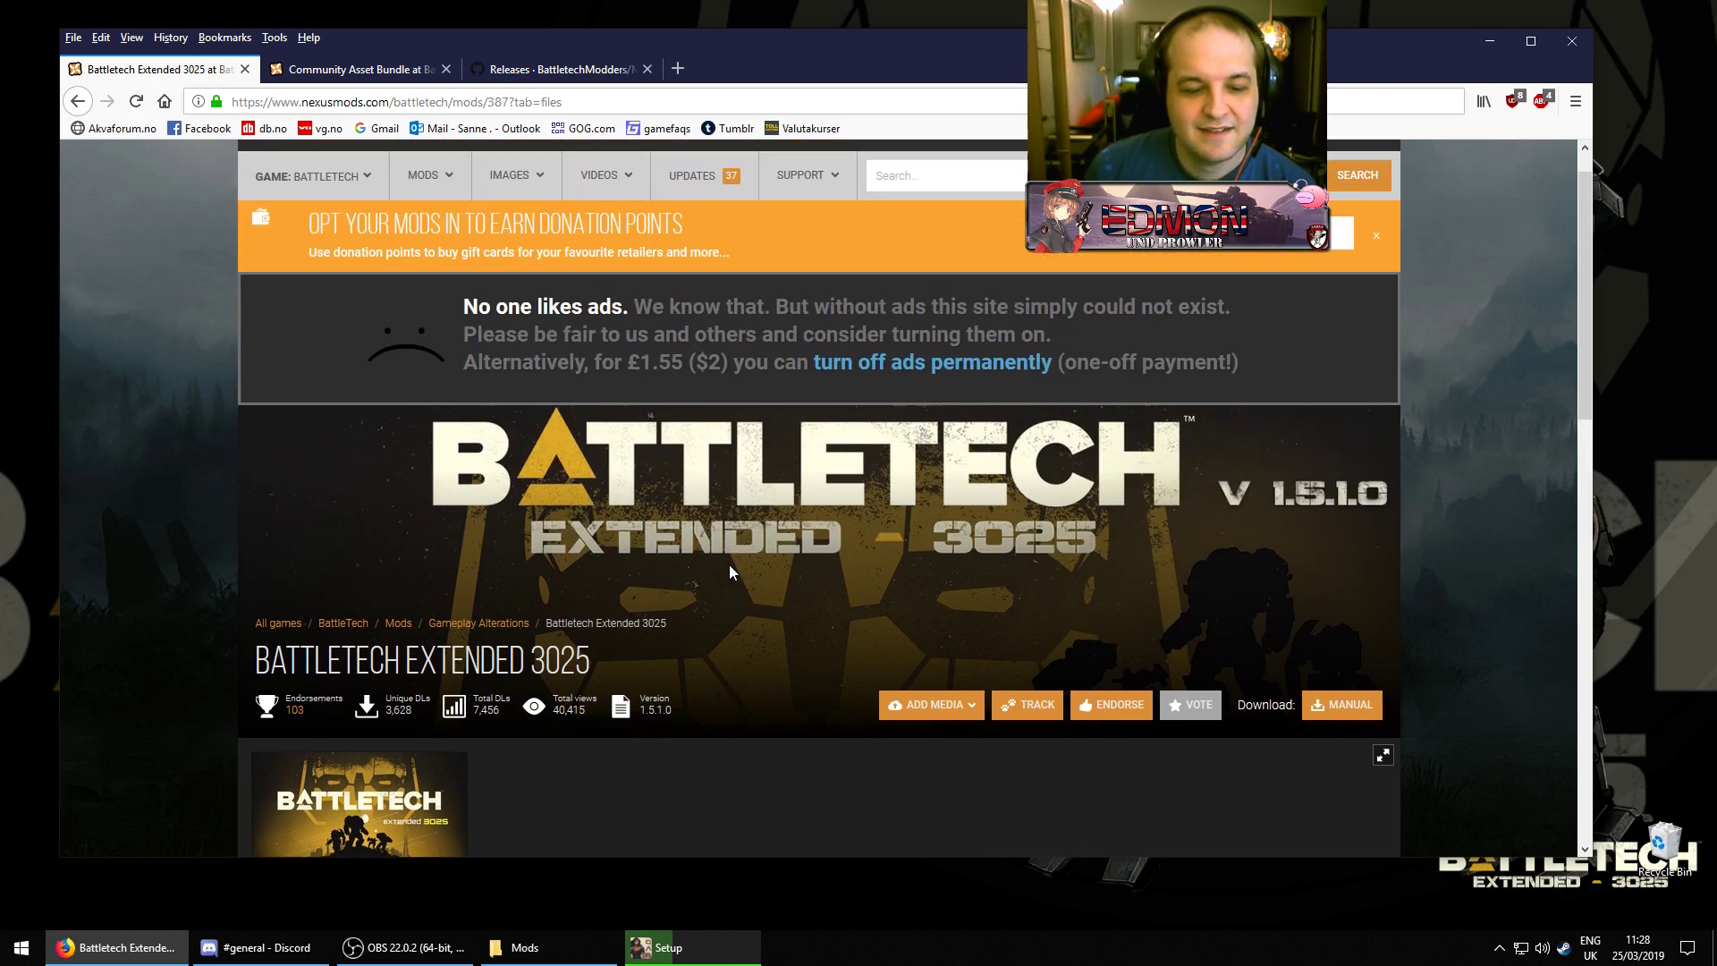
Minimize Firefox and let the Community Asset Bundle setup run to its finished page
left_click(1487, 41)
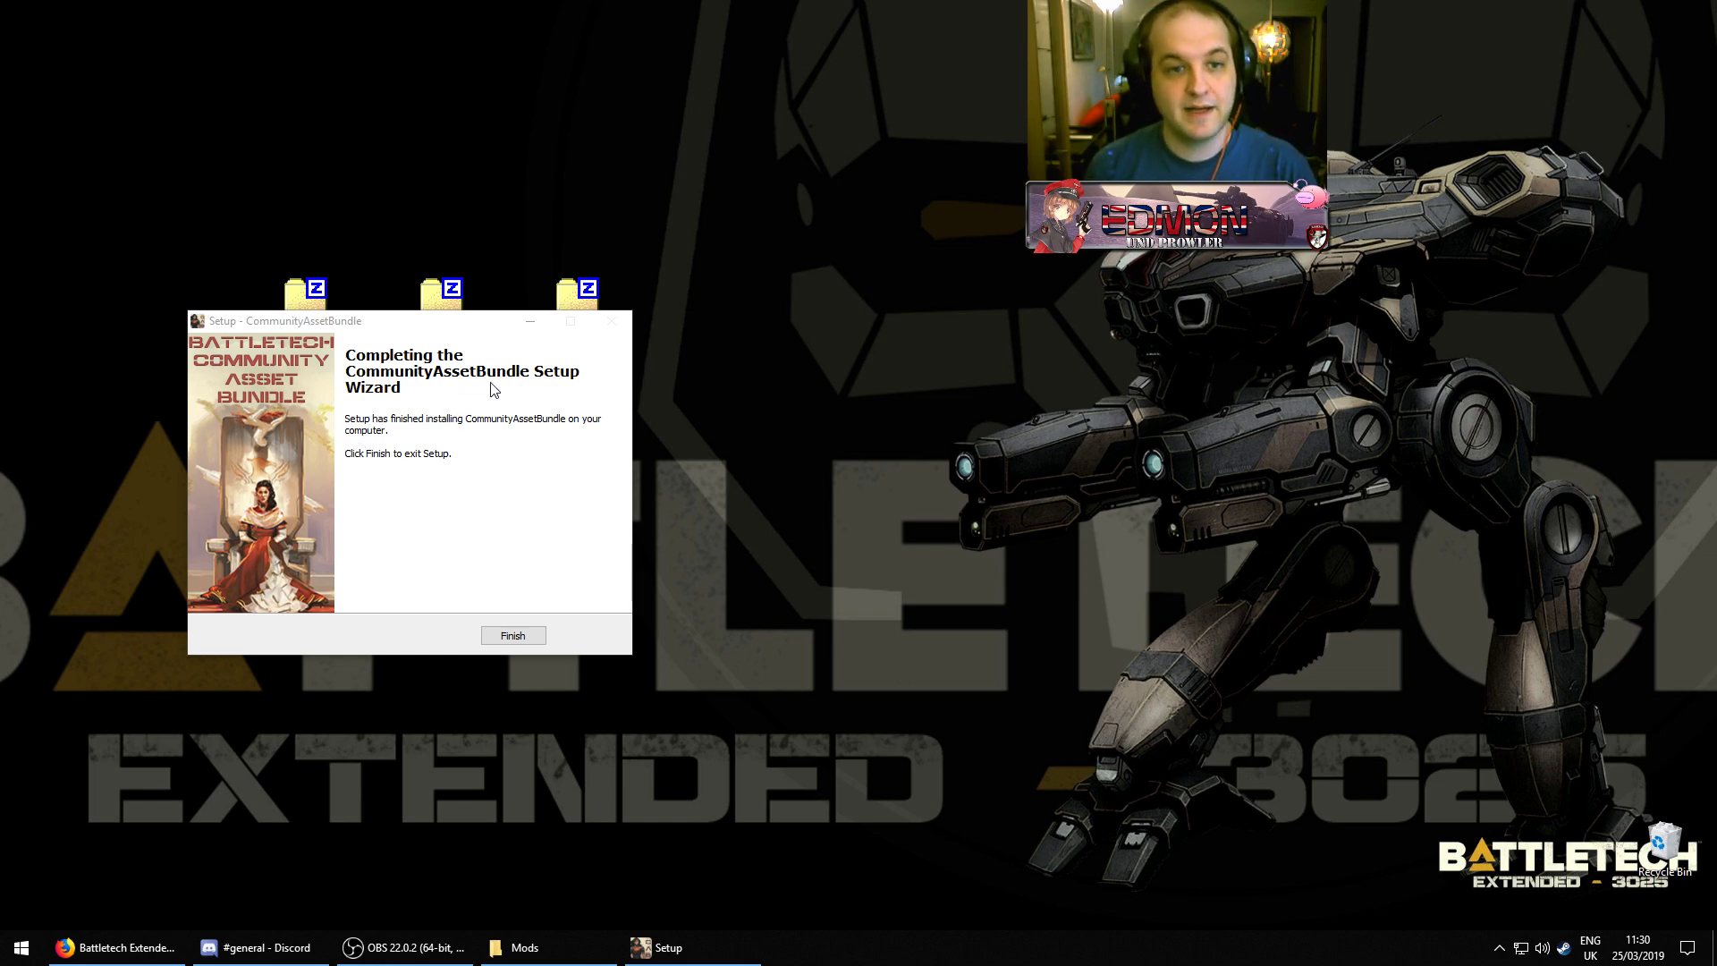
Close the finished setup wizard and select all 23 mod folders in the Battletech Extended archive
left_click(510, 634)
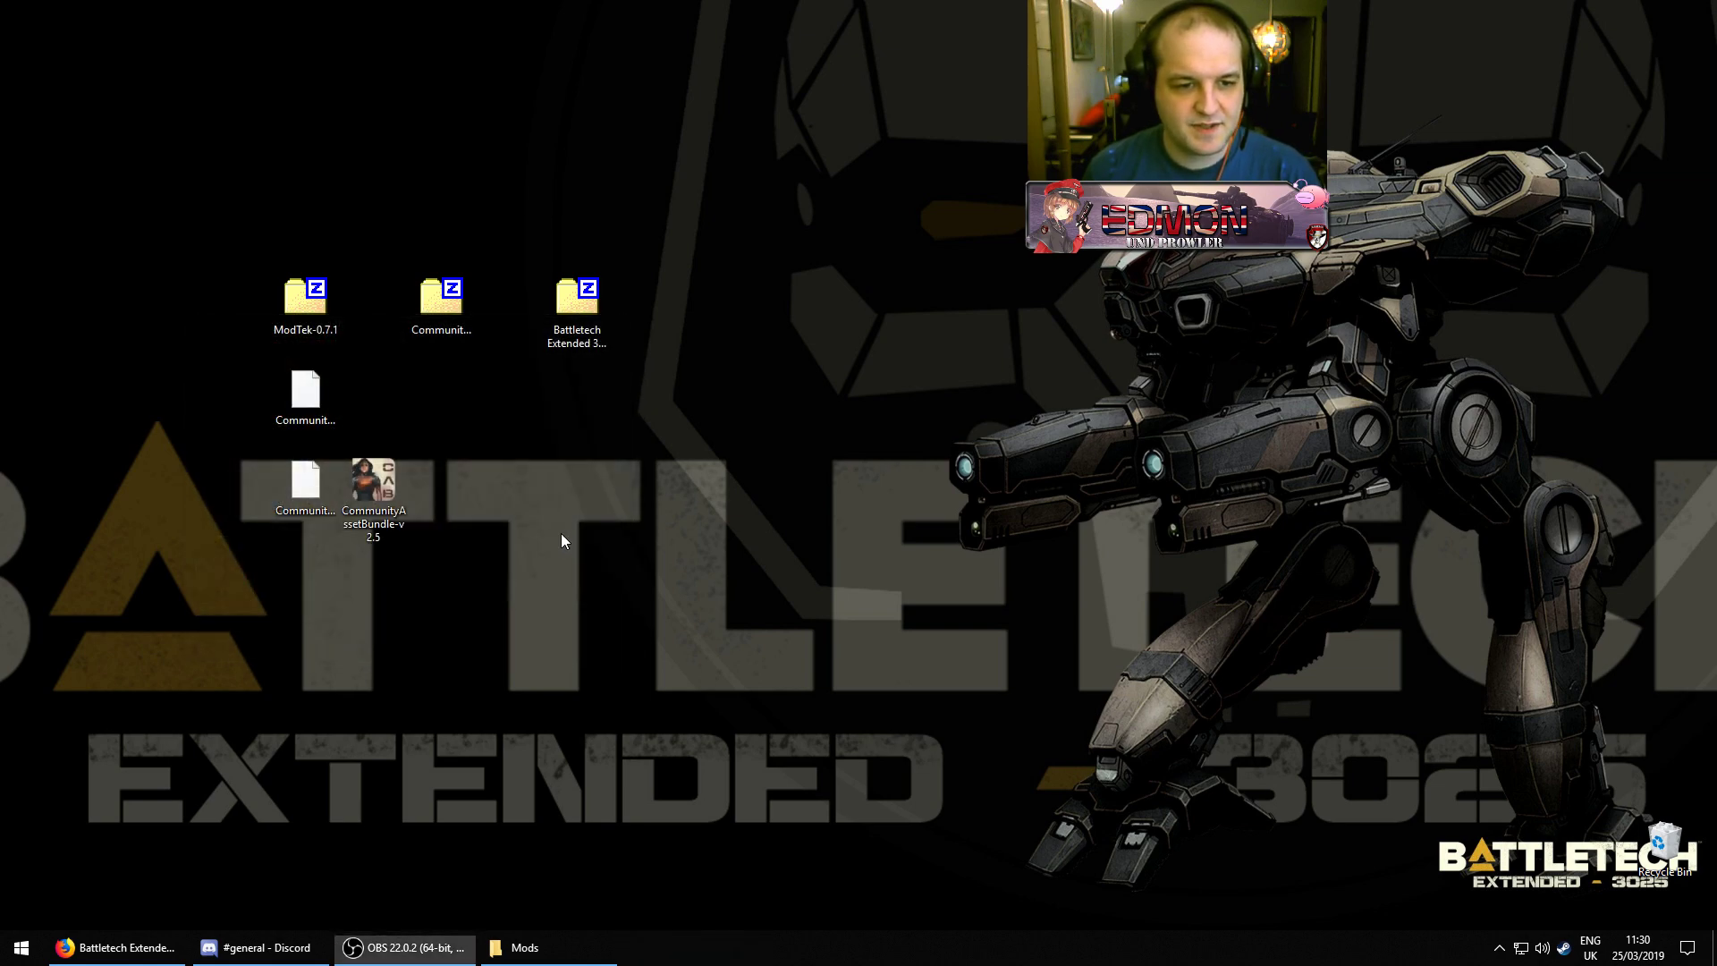
left_click(584, 307)
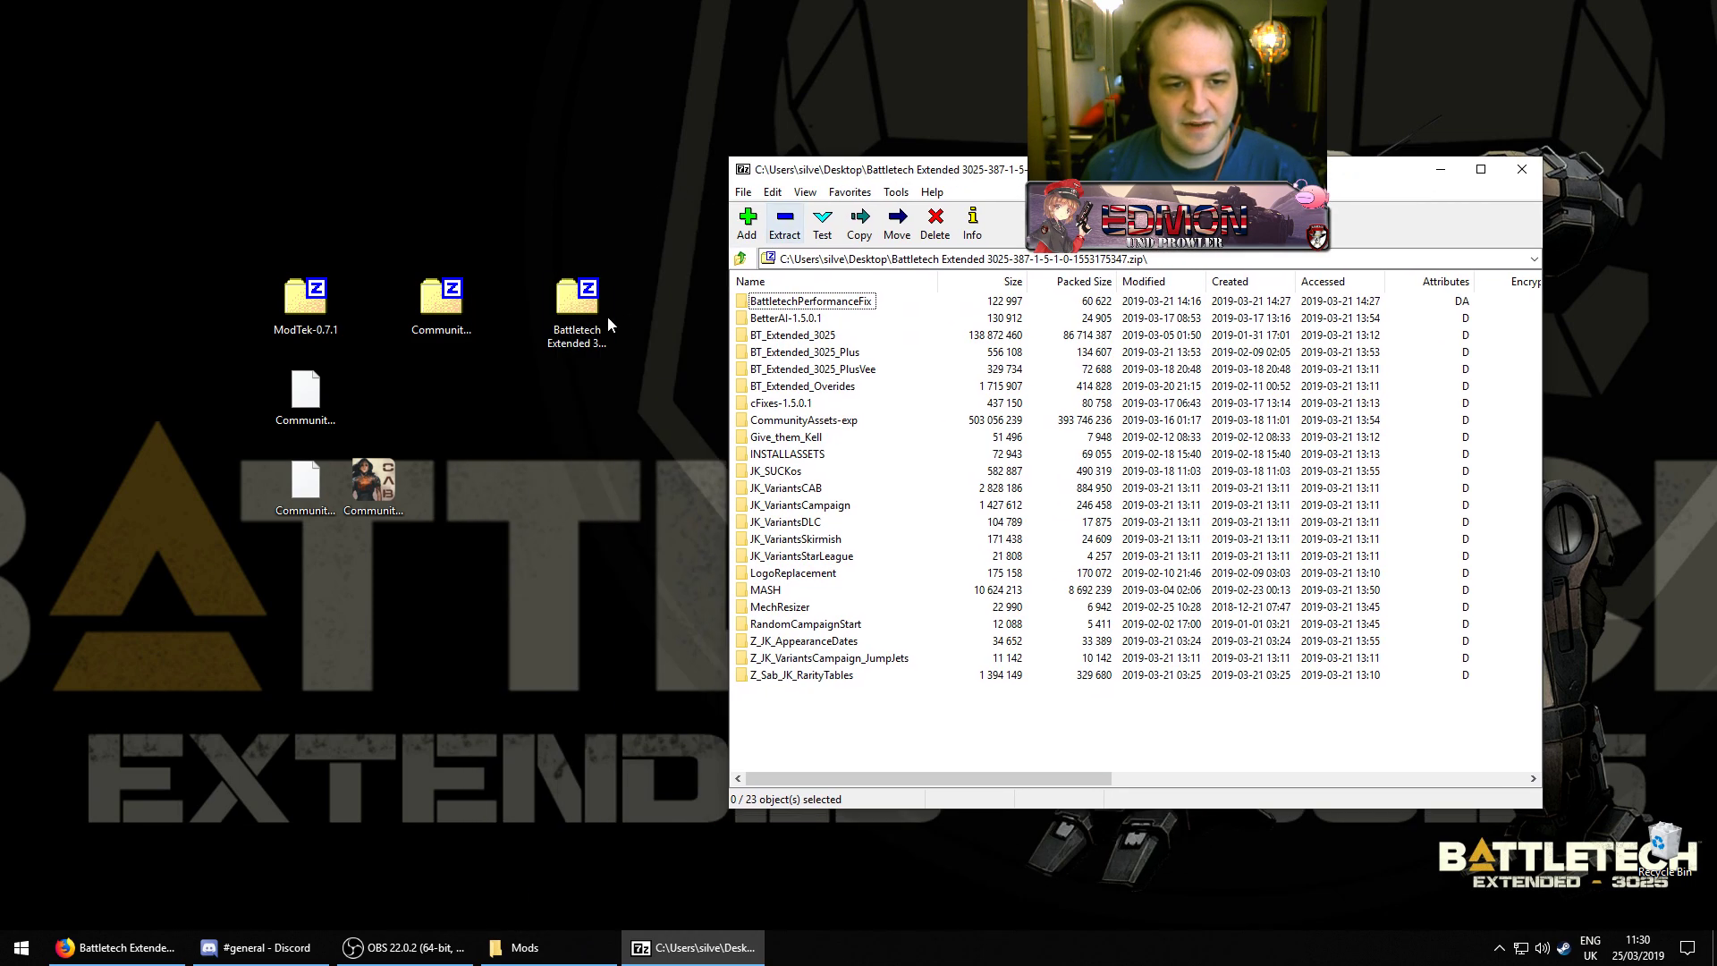
left_click(611, 325)
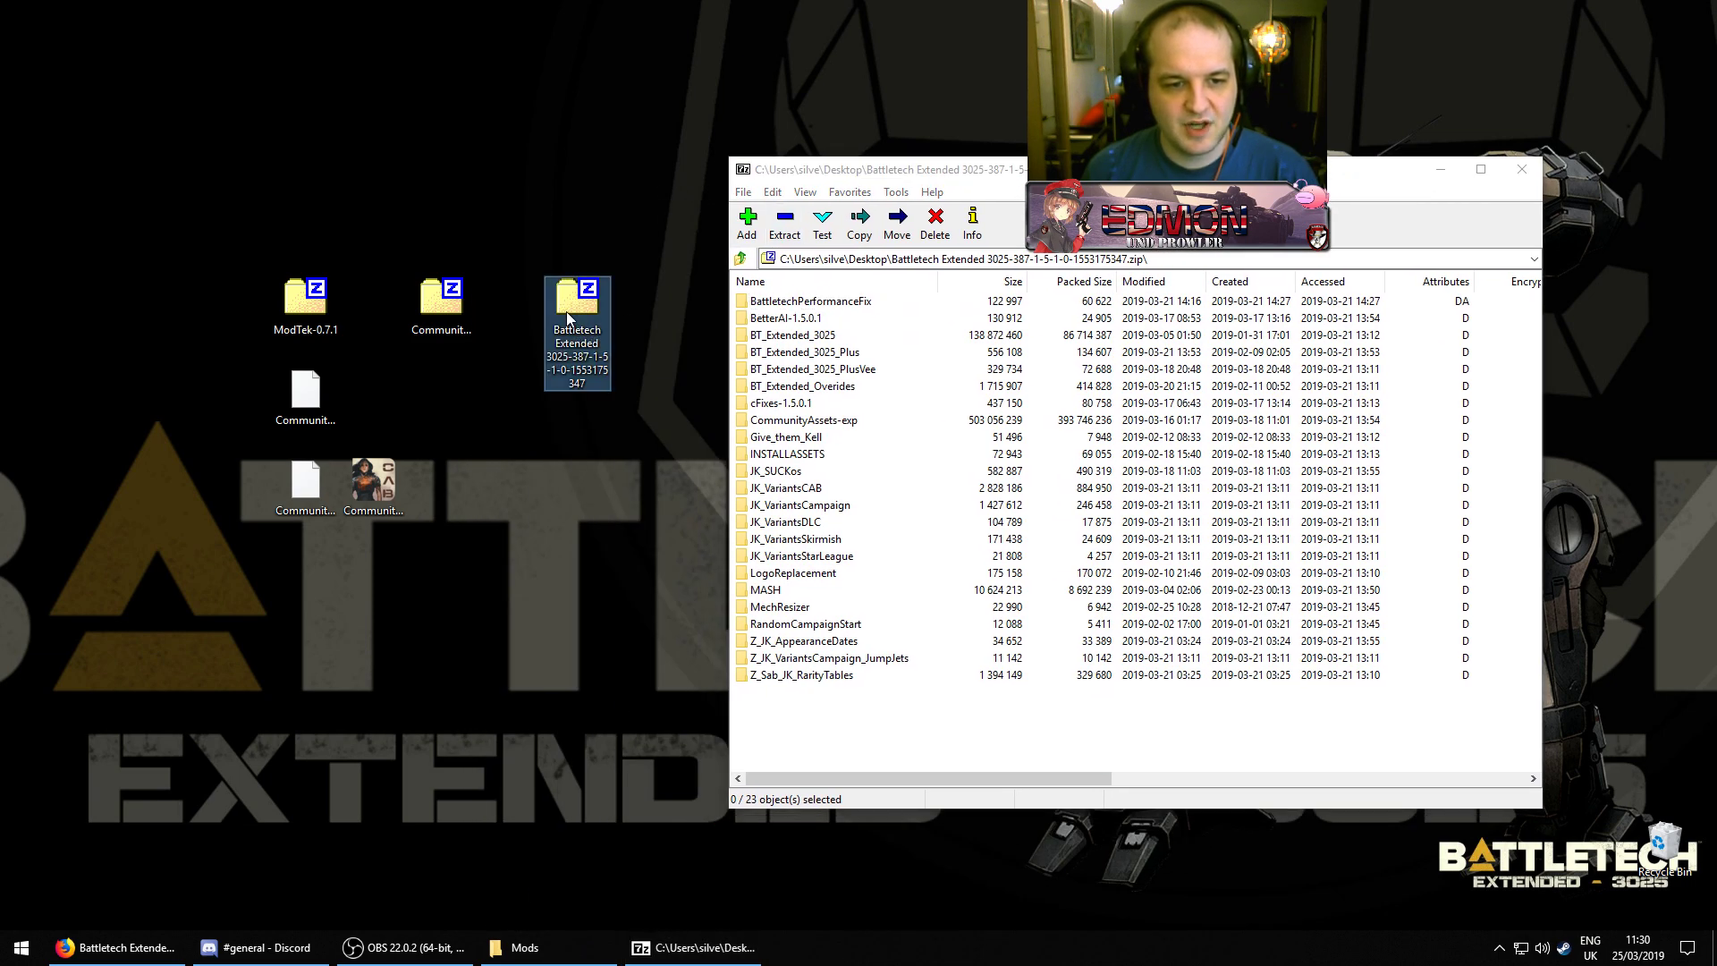
left_click(967, 175)
left_click_drag(967, 175, 898, 159)
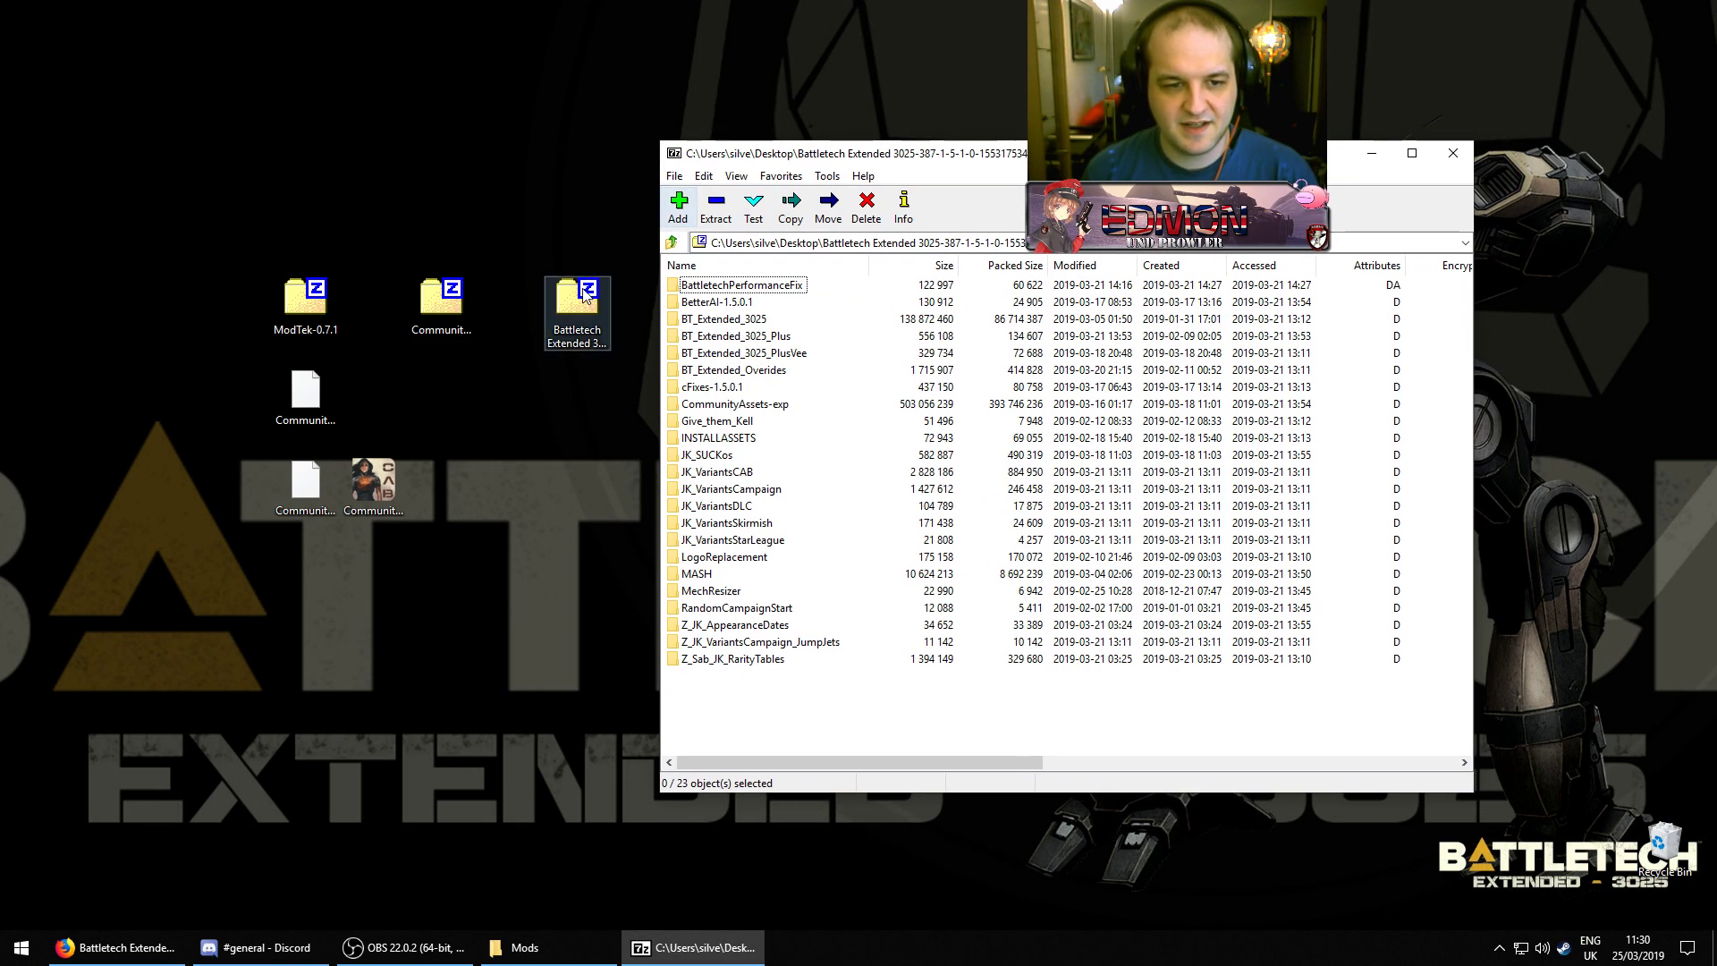
left_click_drag(776, 684, 650, 294)
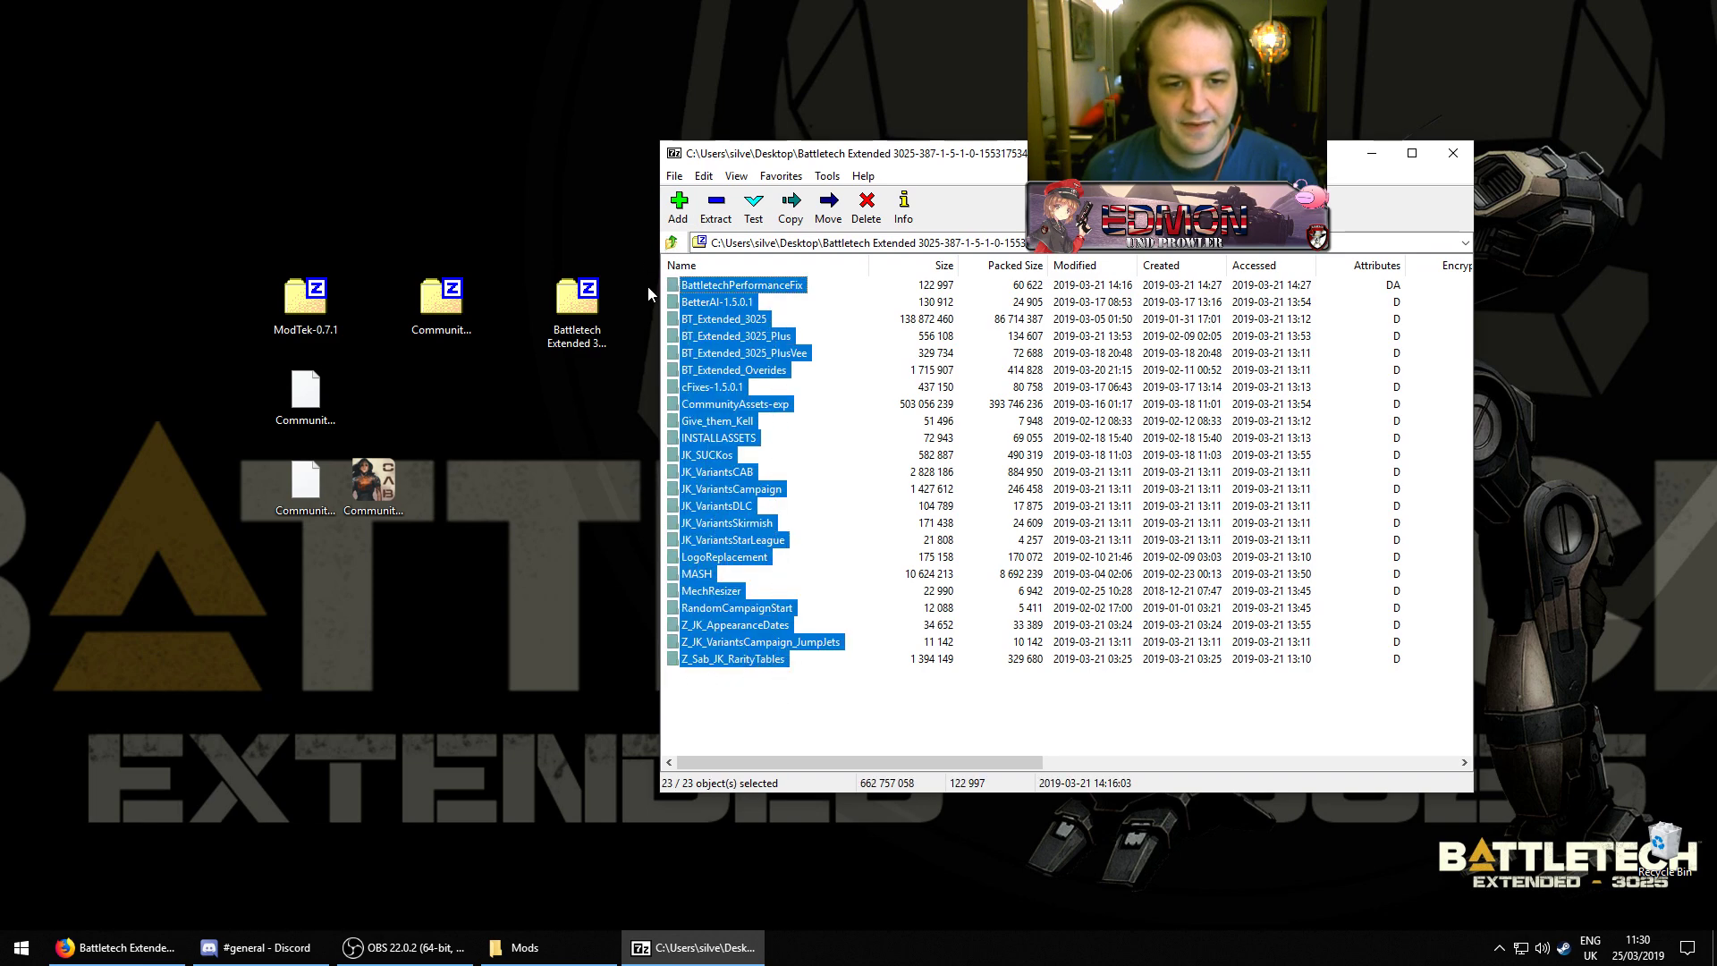
Copy the selected folders into the BATTLETECH Mods folder, replacing the three duplicate files
left_click(545, 949)
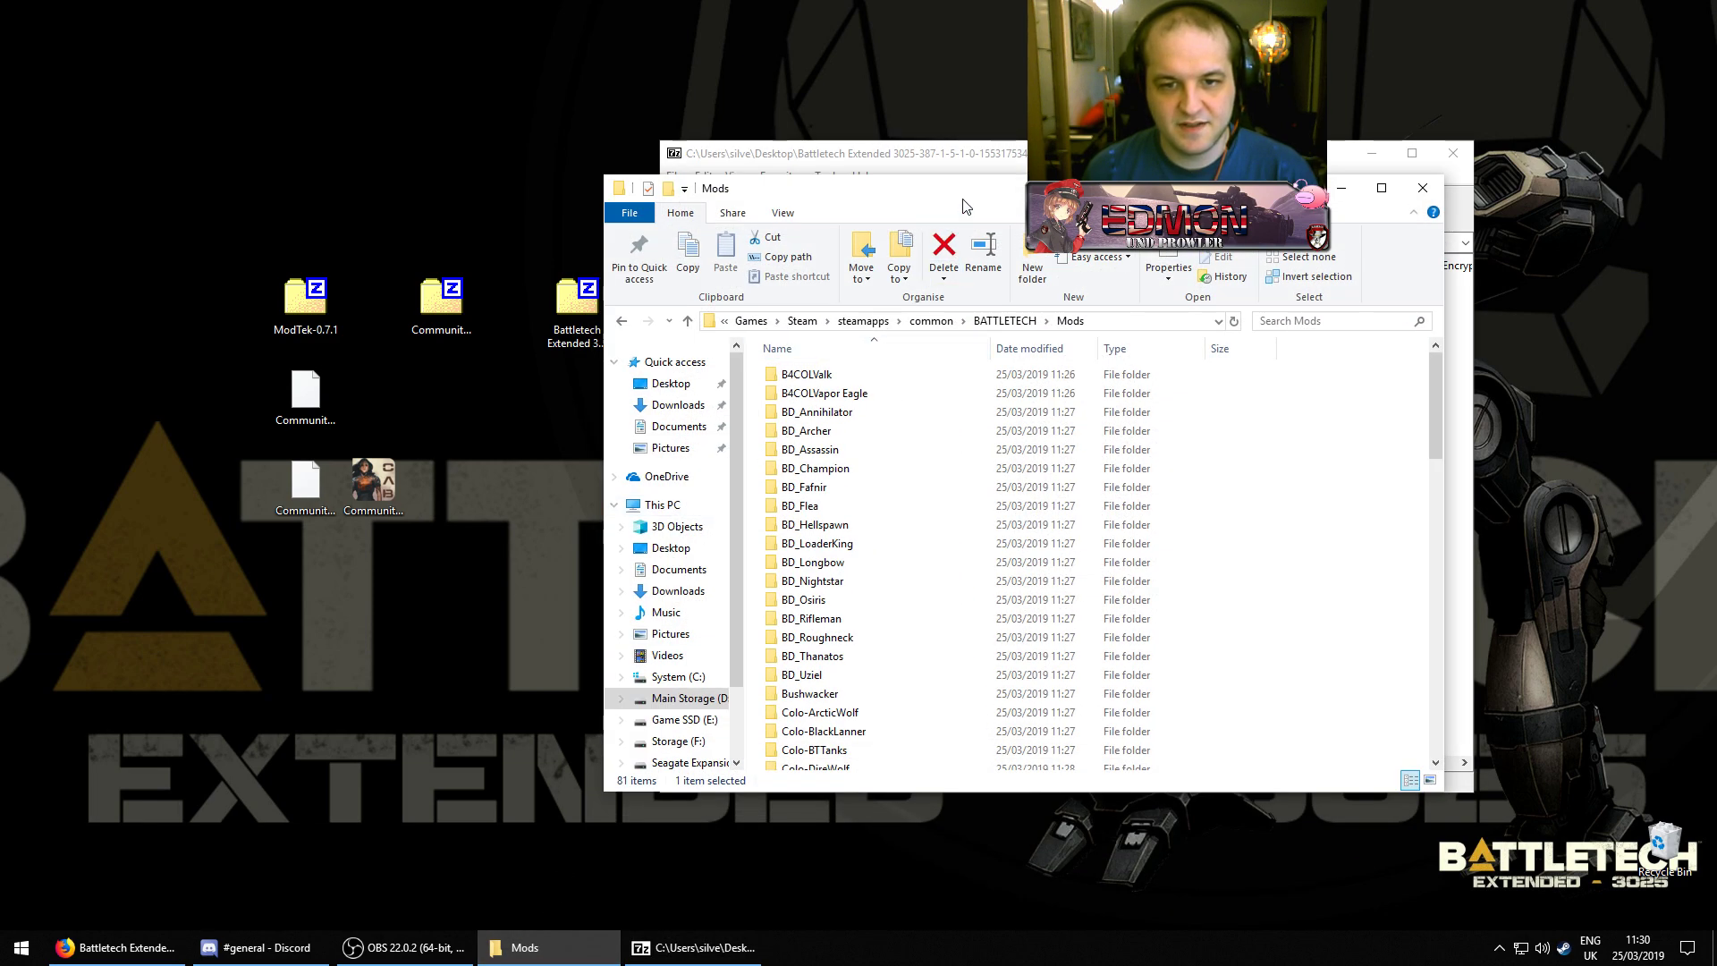
left_click_drag(967, 191, 436, 182)
left_click(987, 163)
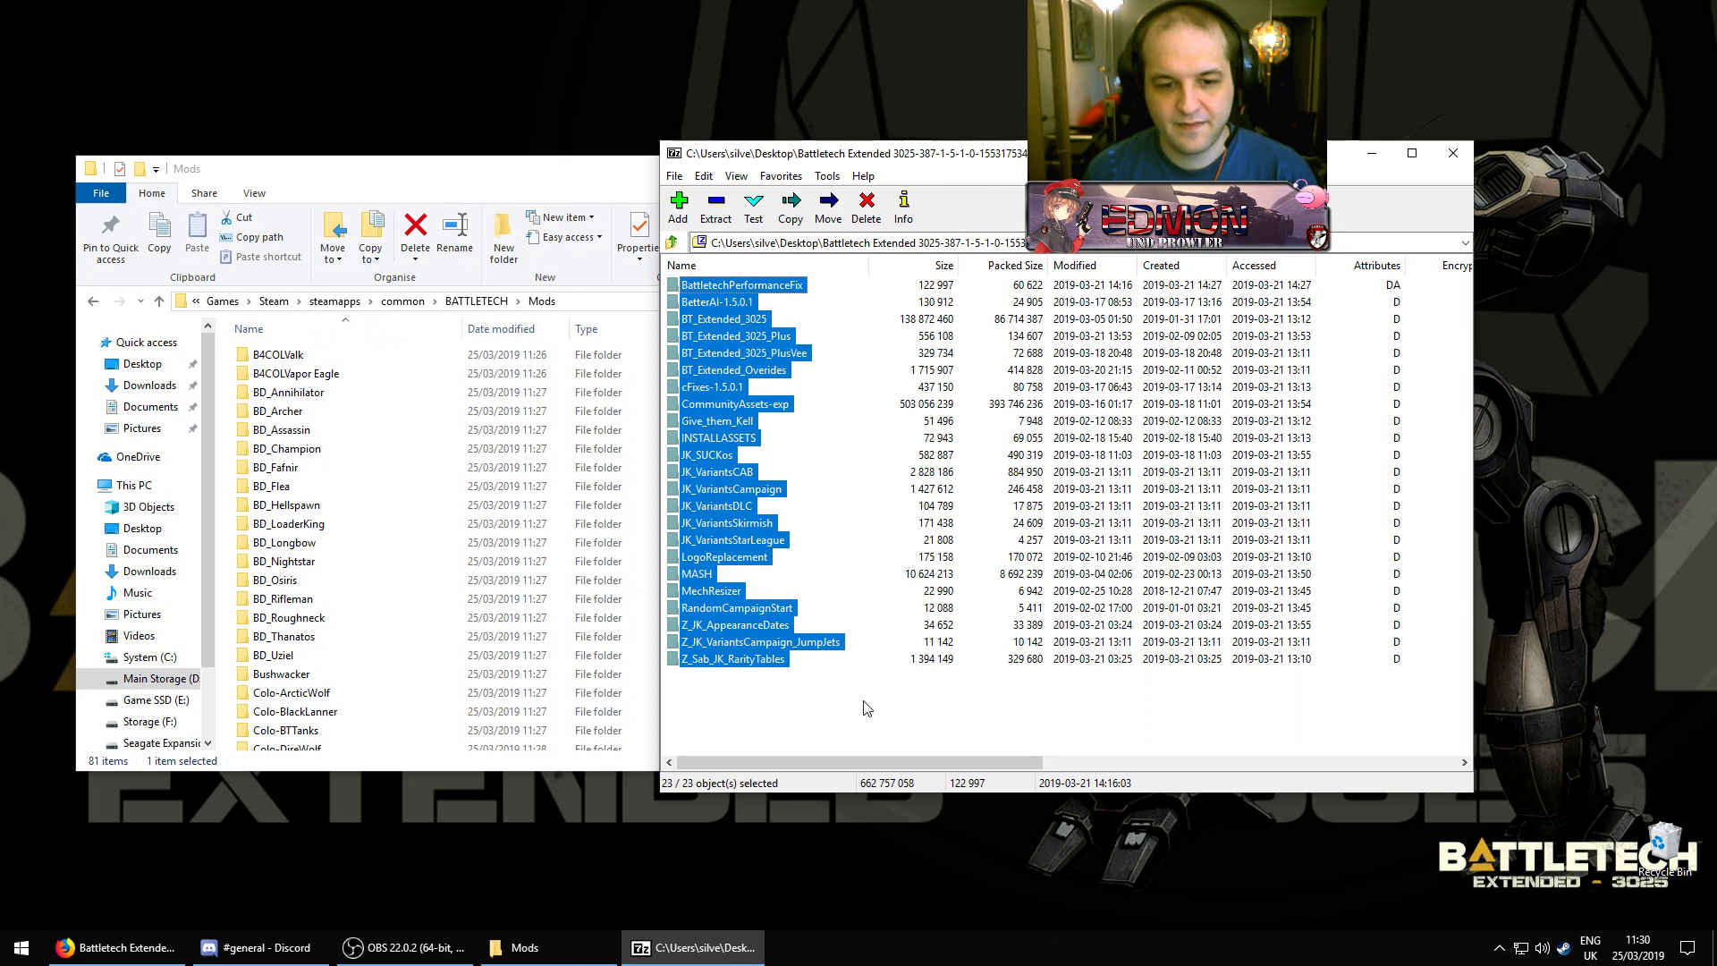
left_click(599, 211)
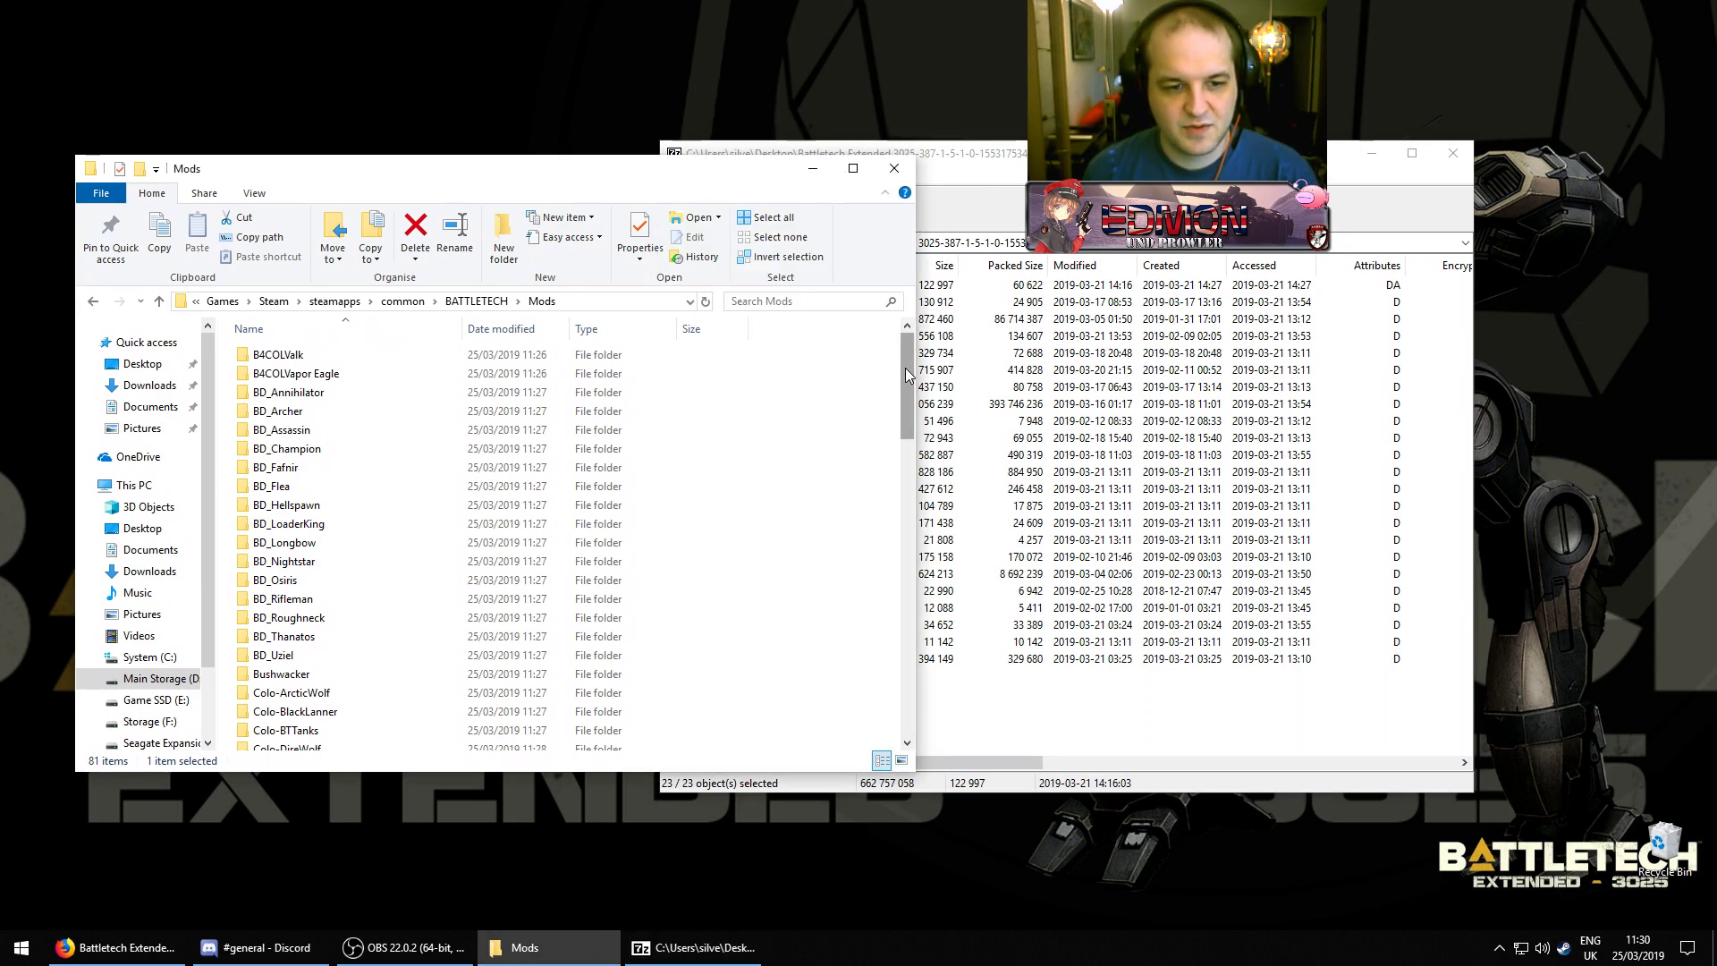
left_click_drag(907, 380, 900, 705)
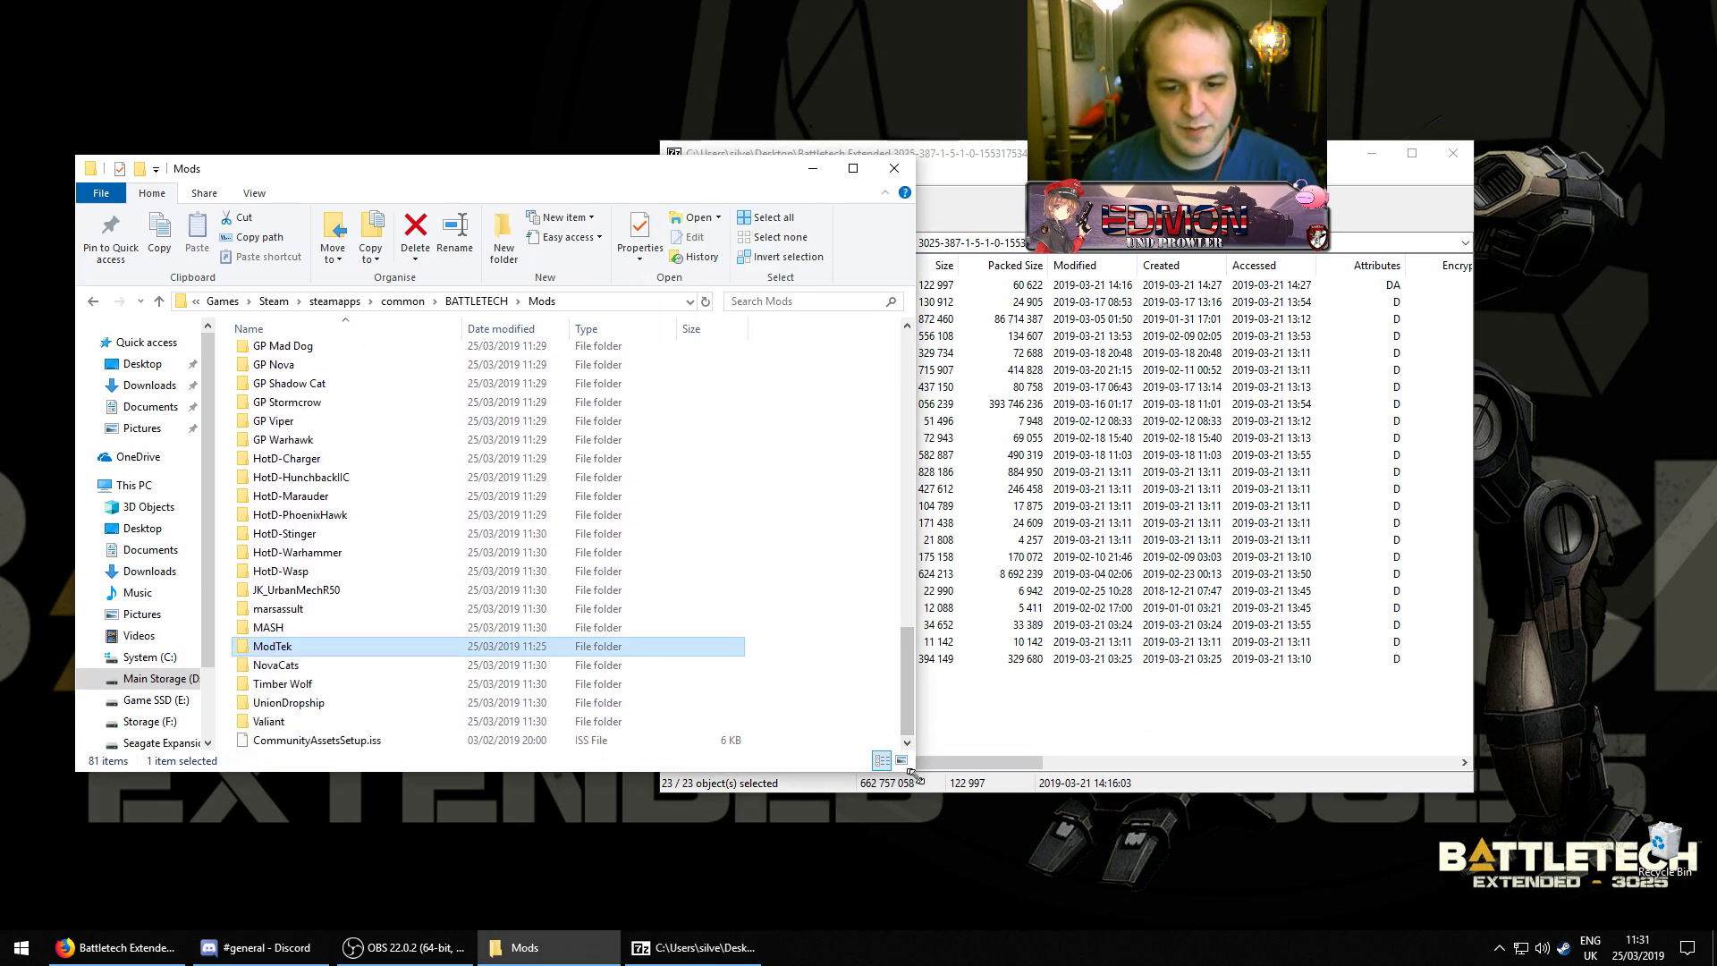
left_click_drag(912, 771, 999, 806)
left_click_drag(1118, 165, 1481, 182)
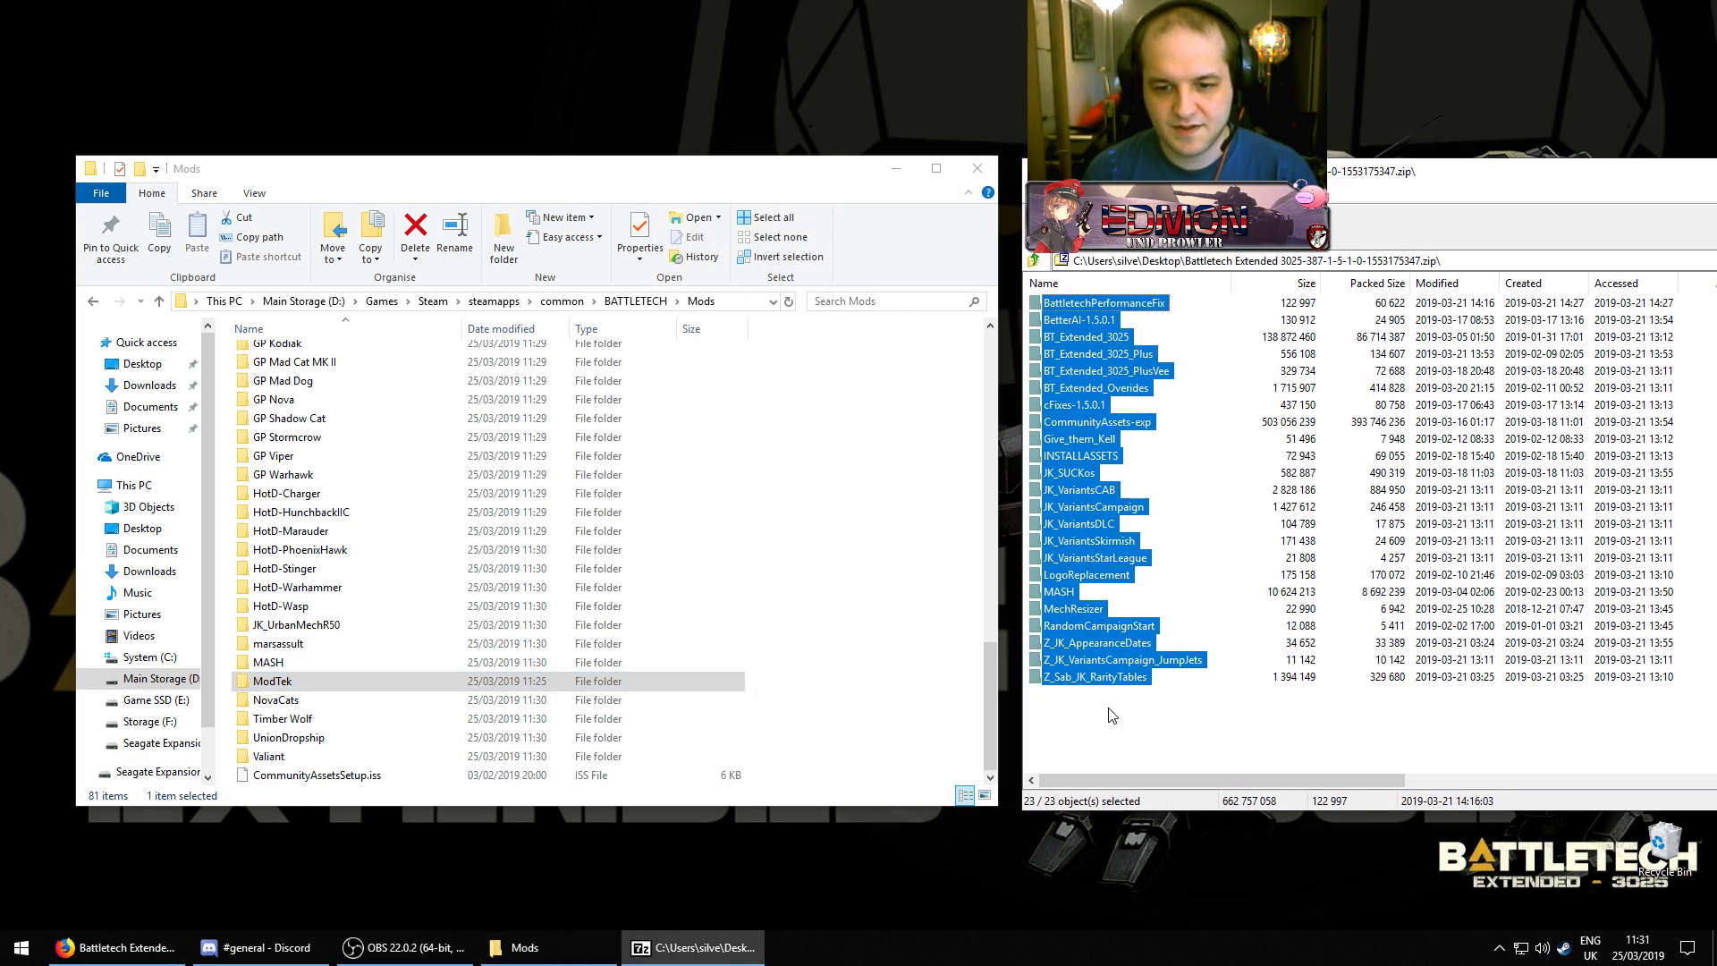
left_click_drag(954, 498, 868, 513)
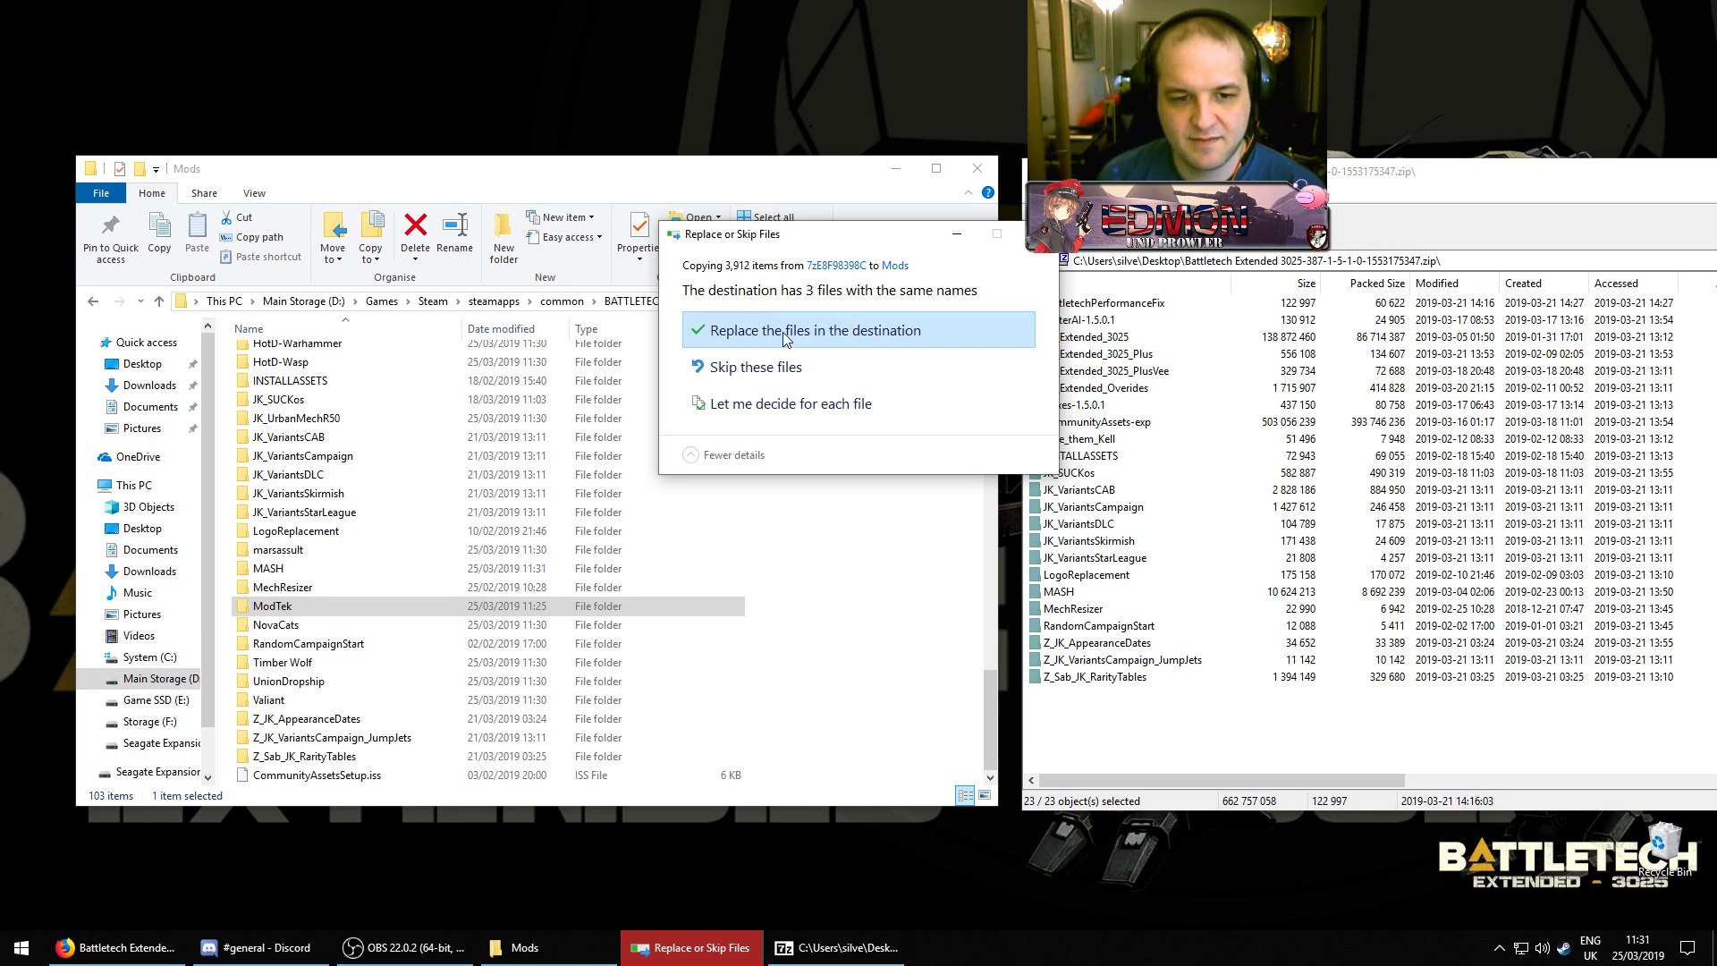
left_click(797, 334)
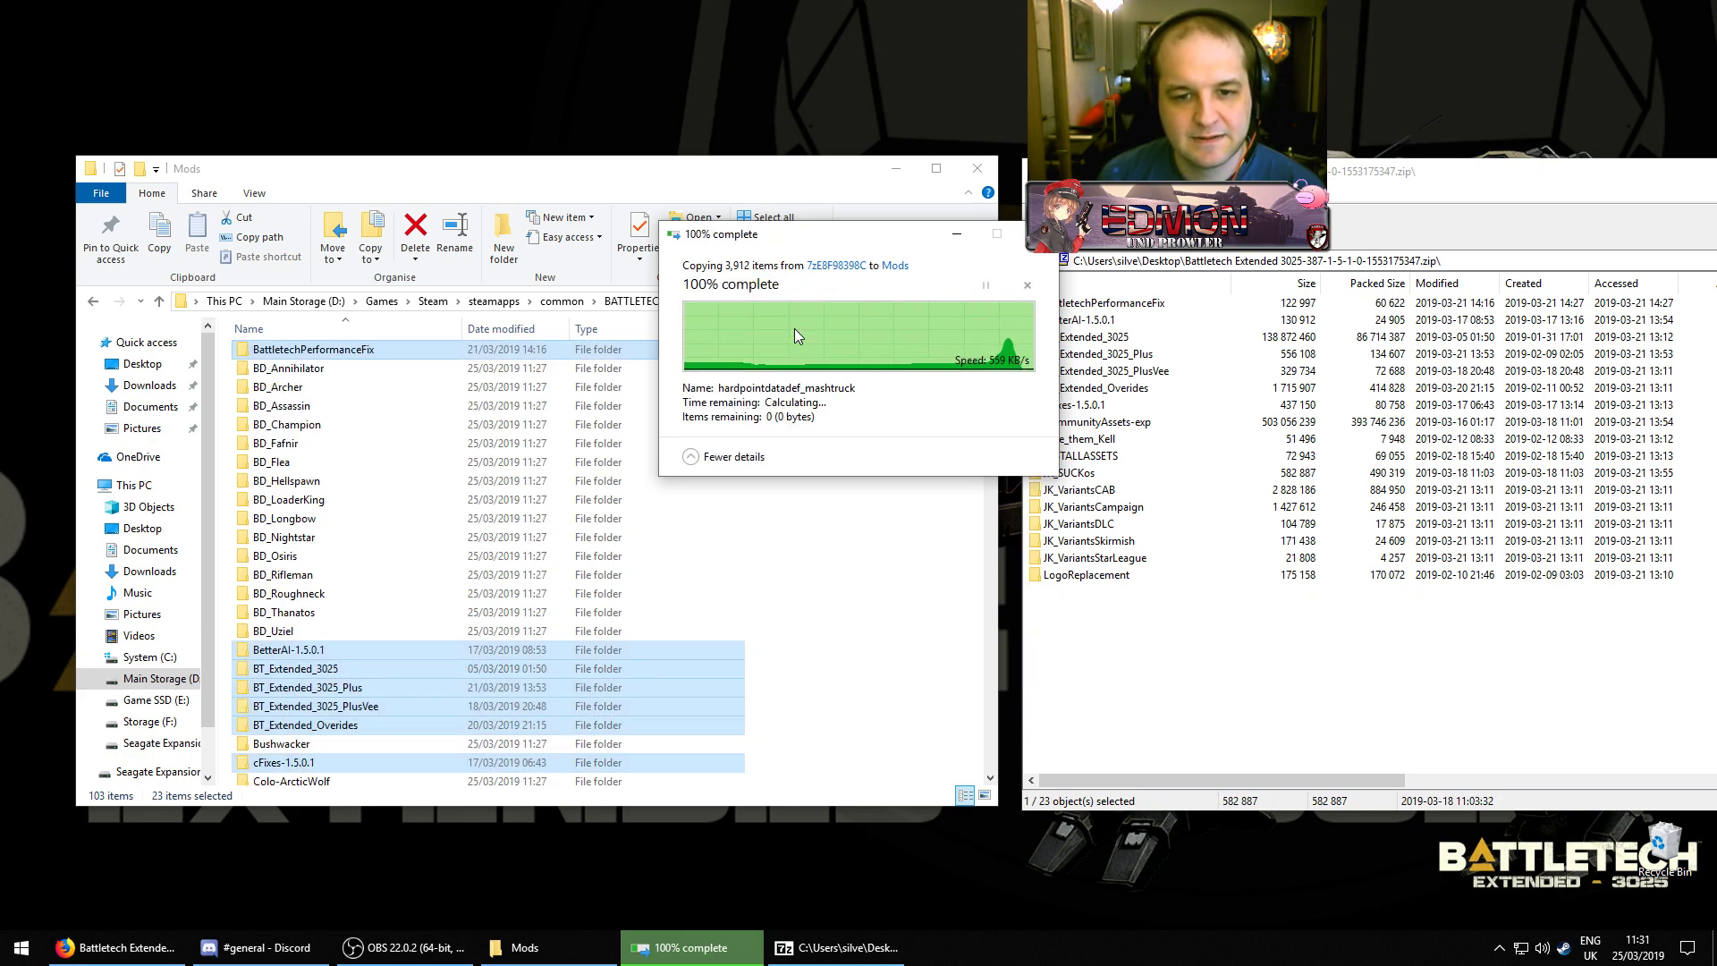
Close the Mods folder window and the 7-Zip archive window
left_click(977, 168)
left_click_drag(1230, 174, 728, 205)
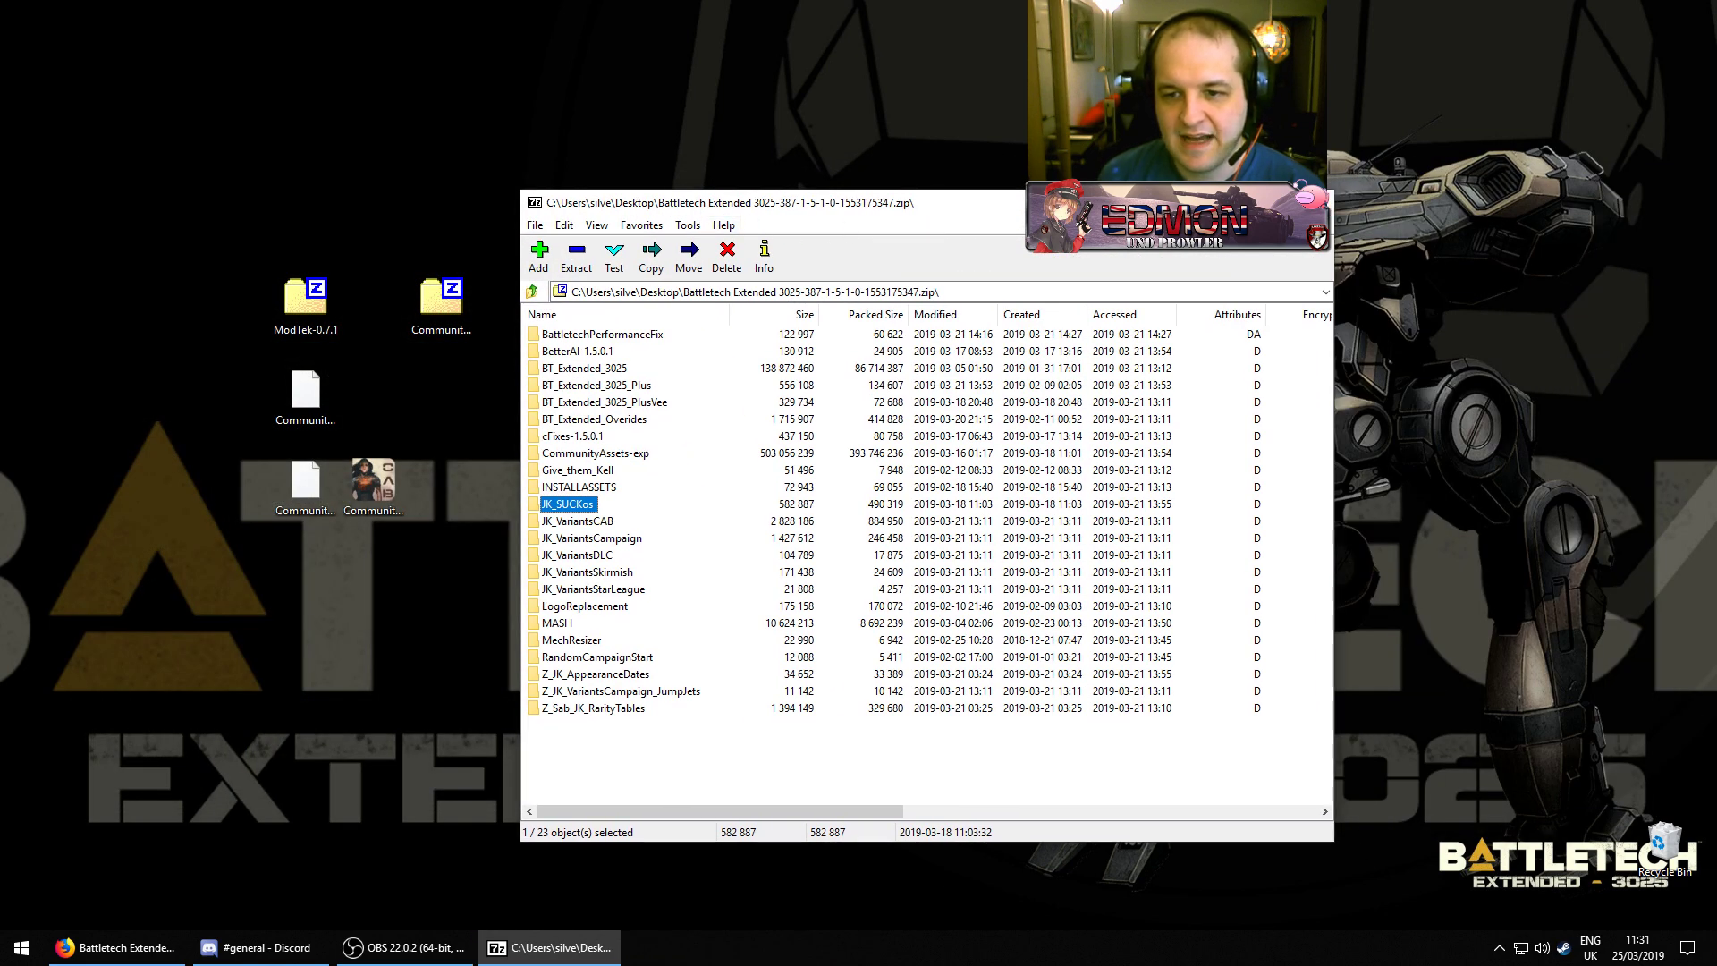
left_click(1317, 202)
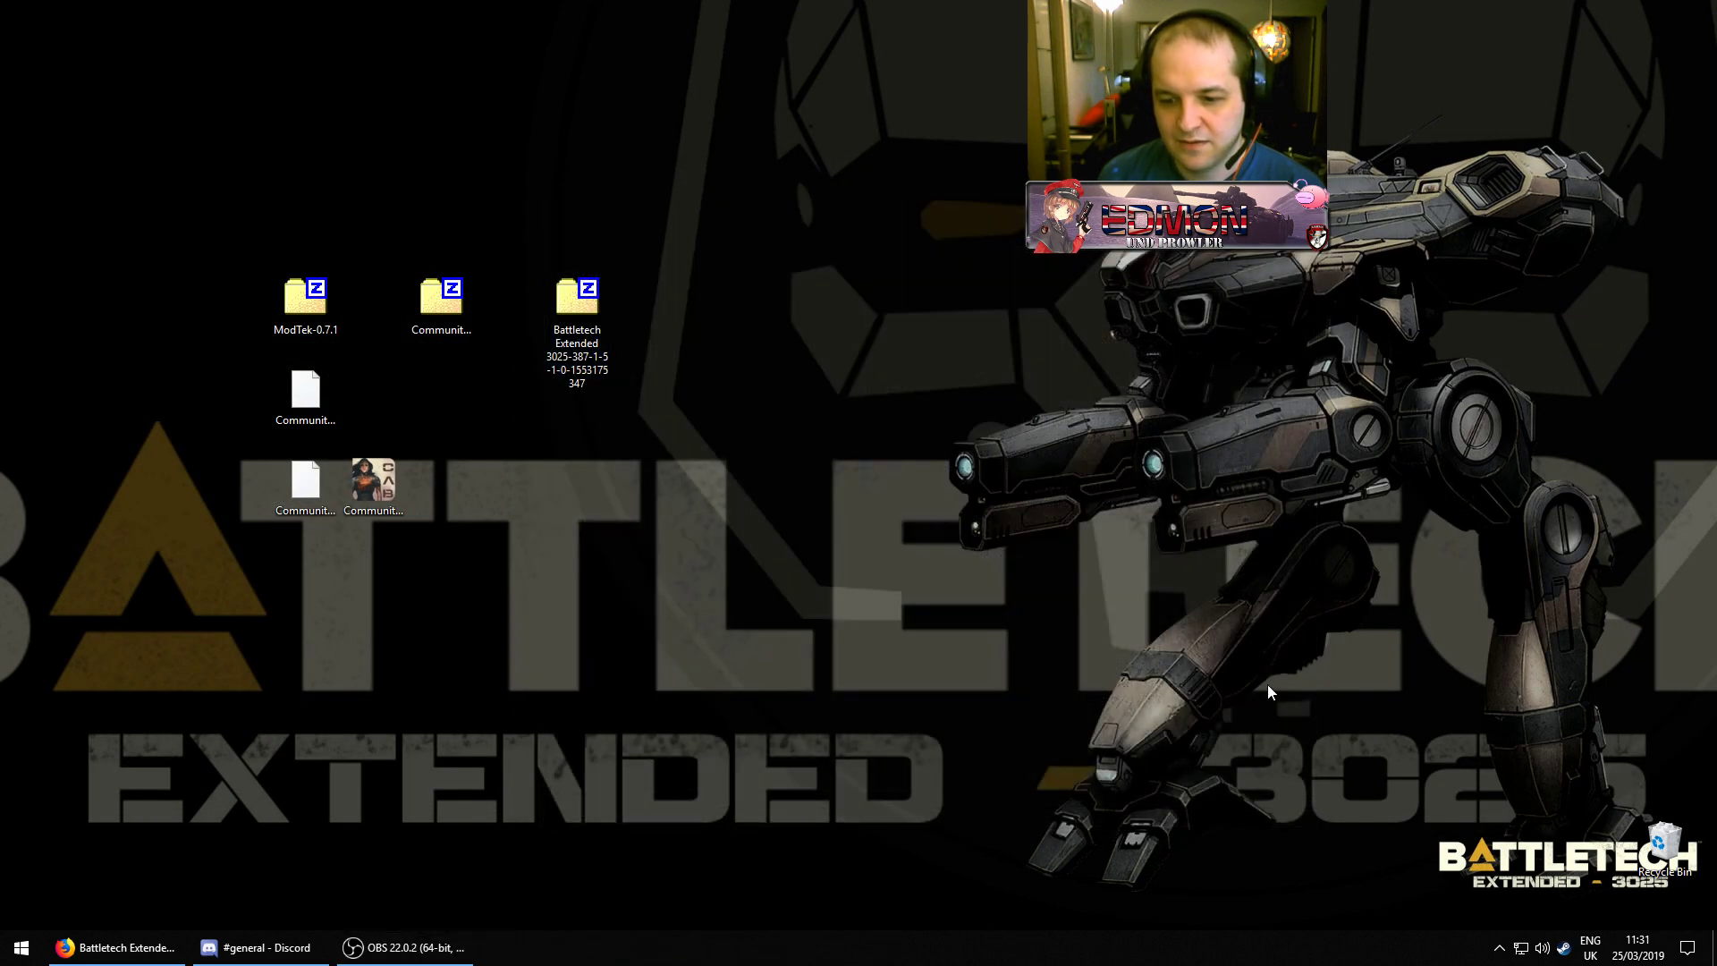
Launch BATTLETECH from the Steam tray icon's recent games list
right_click(1564, 948)
left_click(1612, 696)
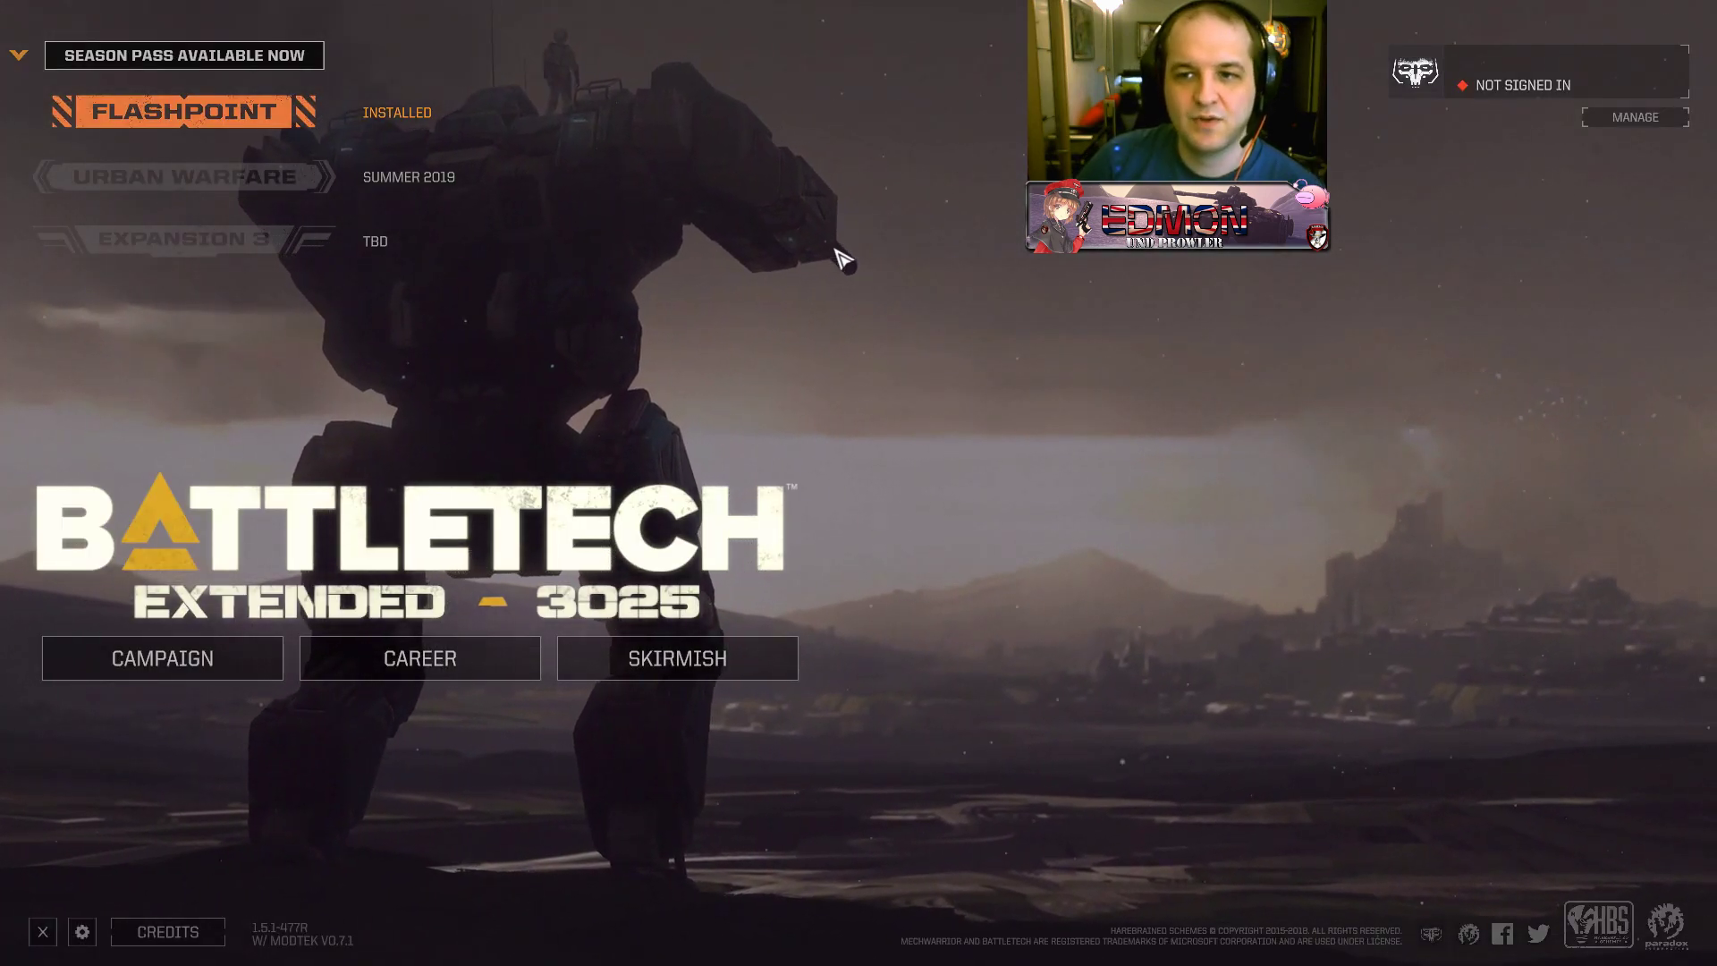
Move through the Career and Campaign menu options to the Skirmish options for the MechBay
left_click(435, 666)
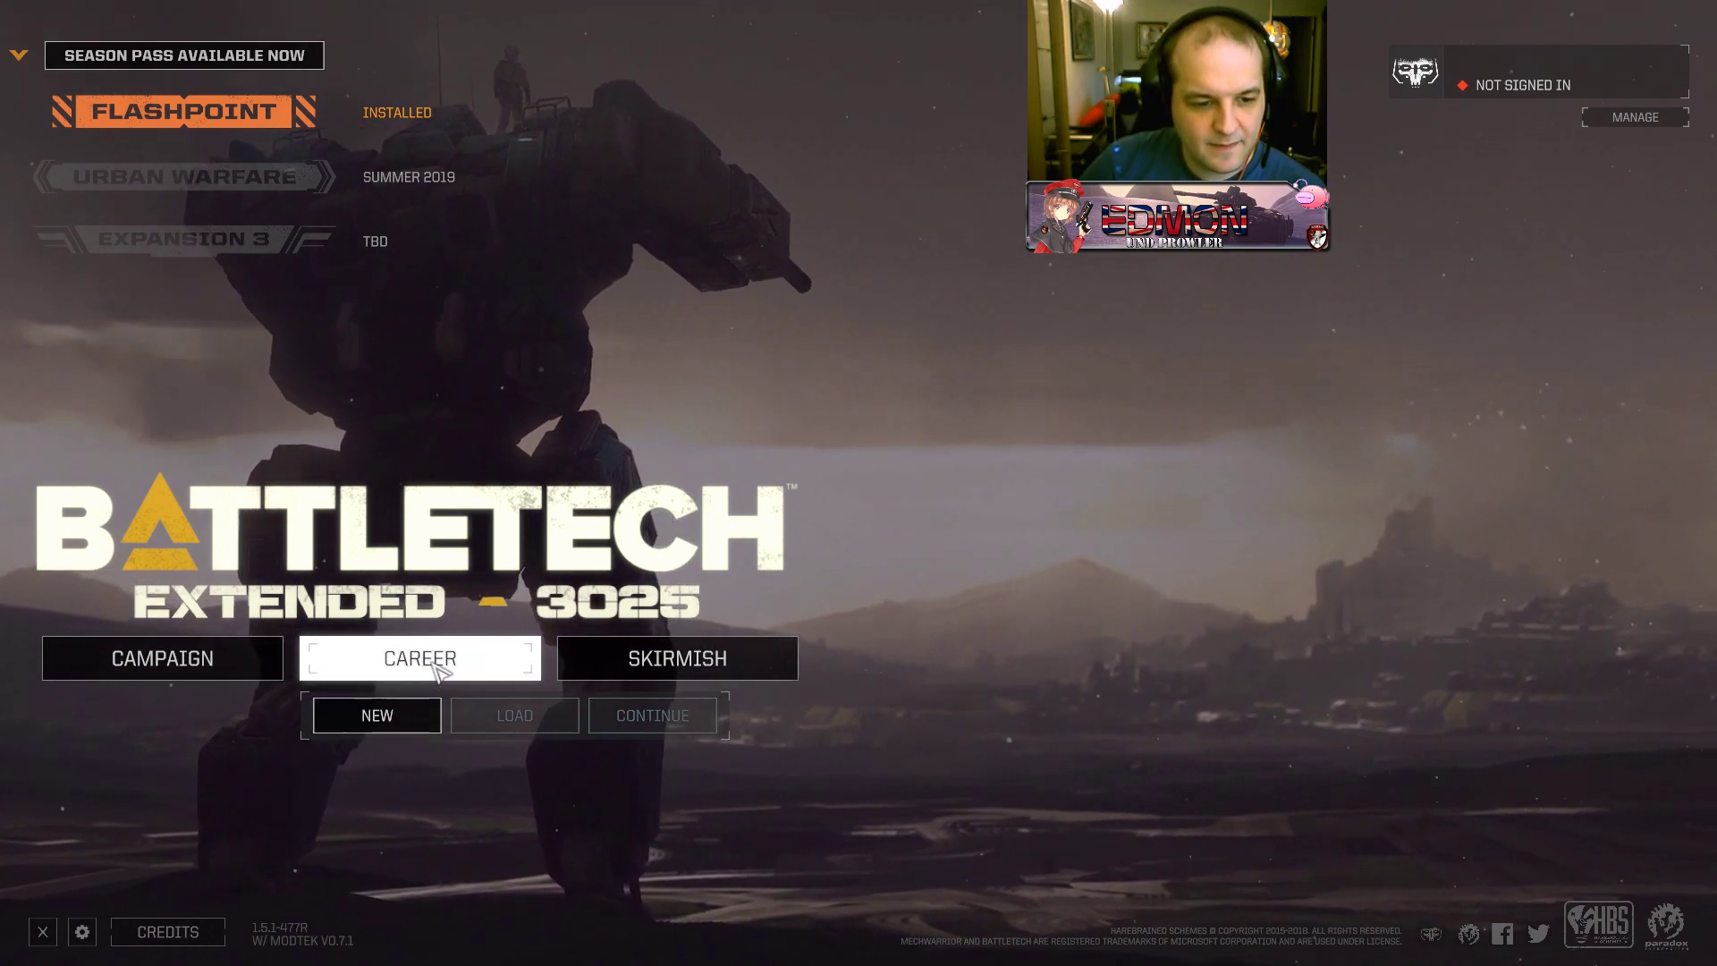
left_click(226, 664)
left_click(420, 662)
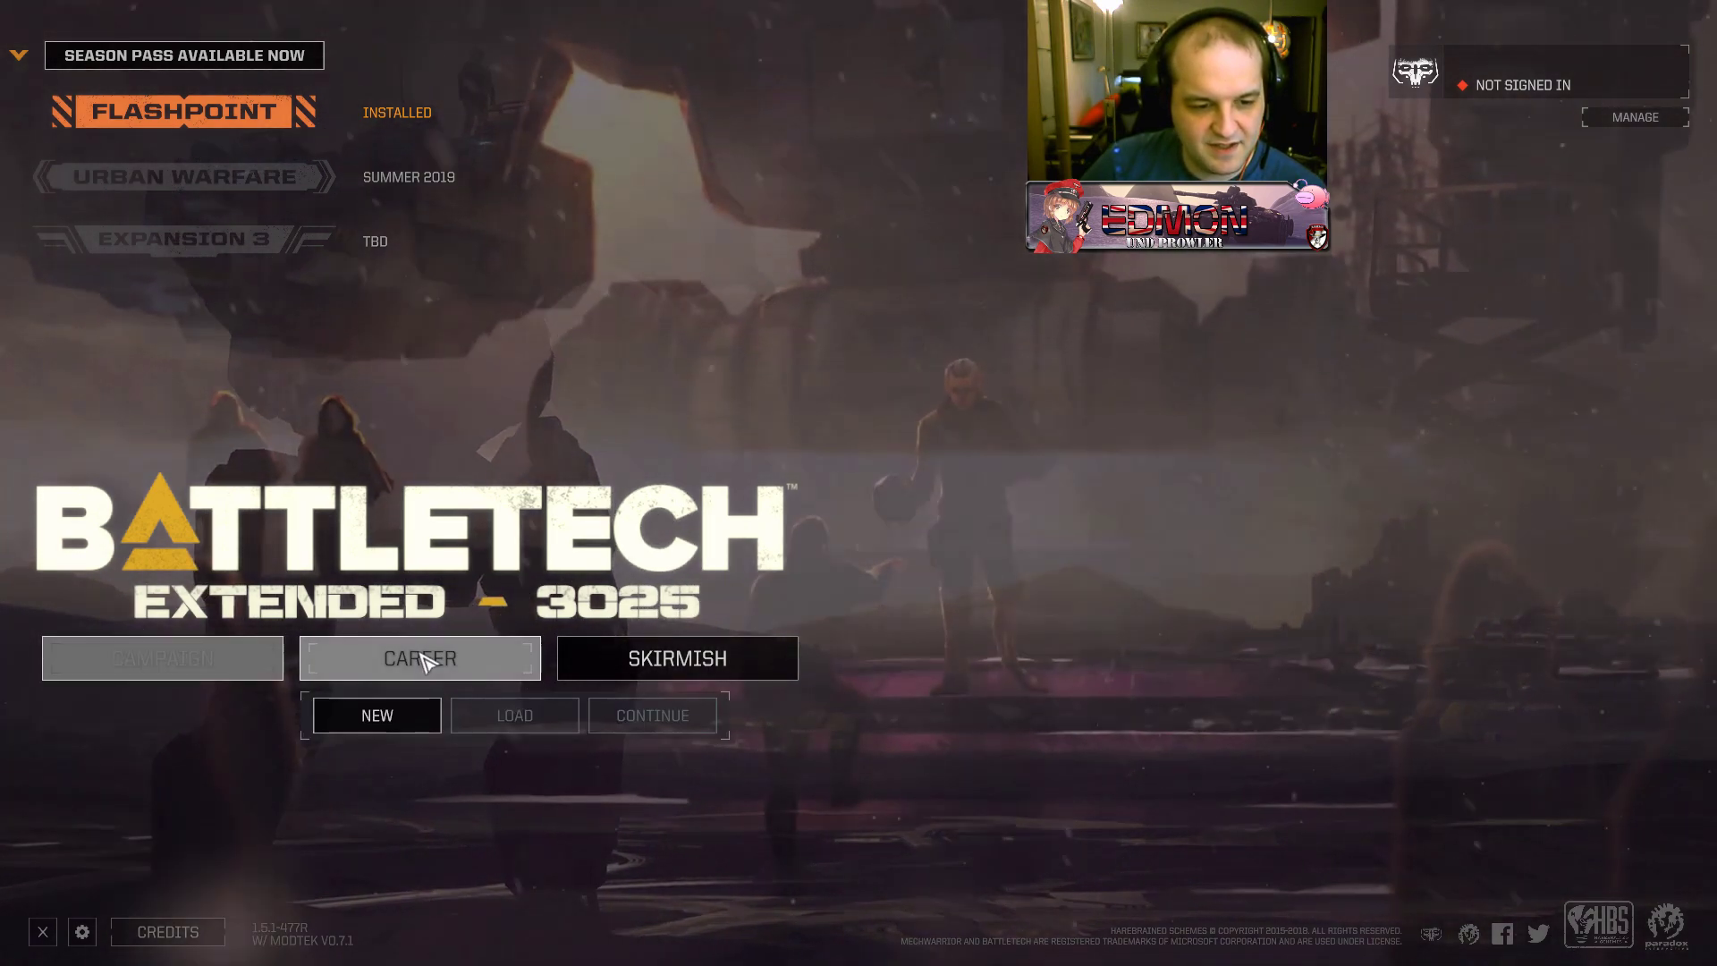
left_click(588, 672)
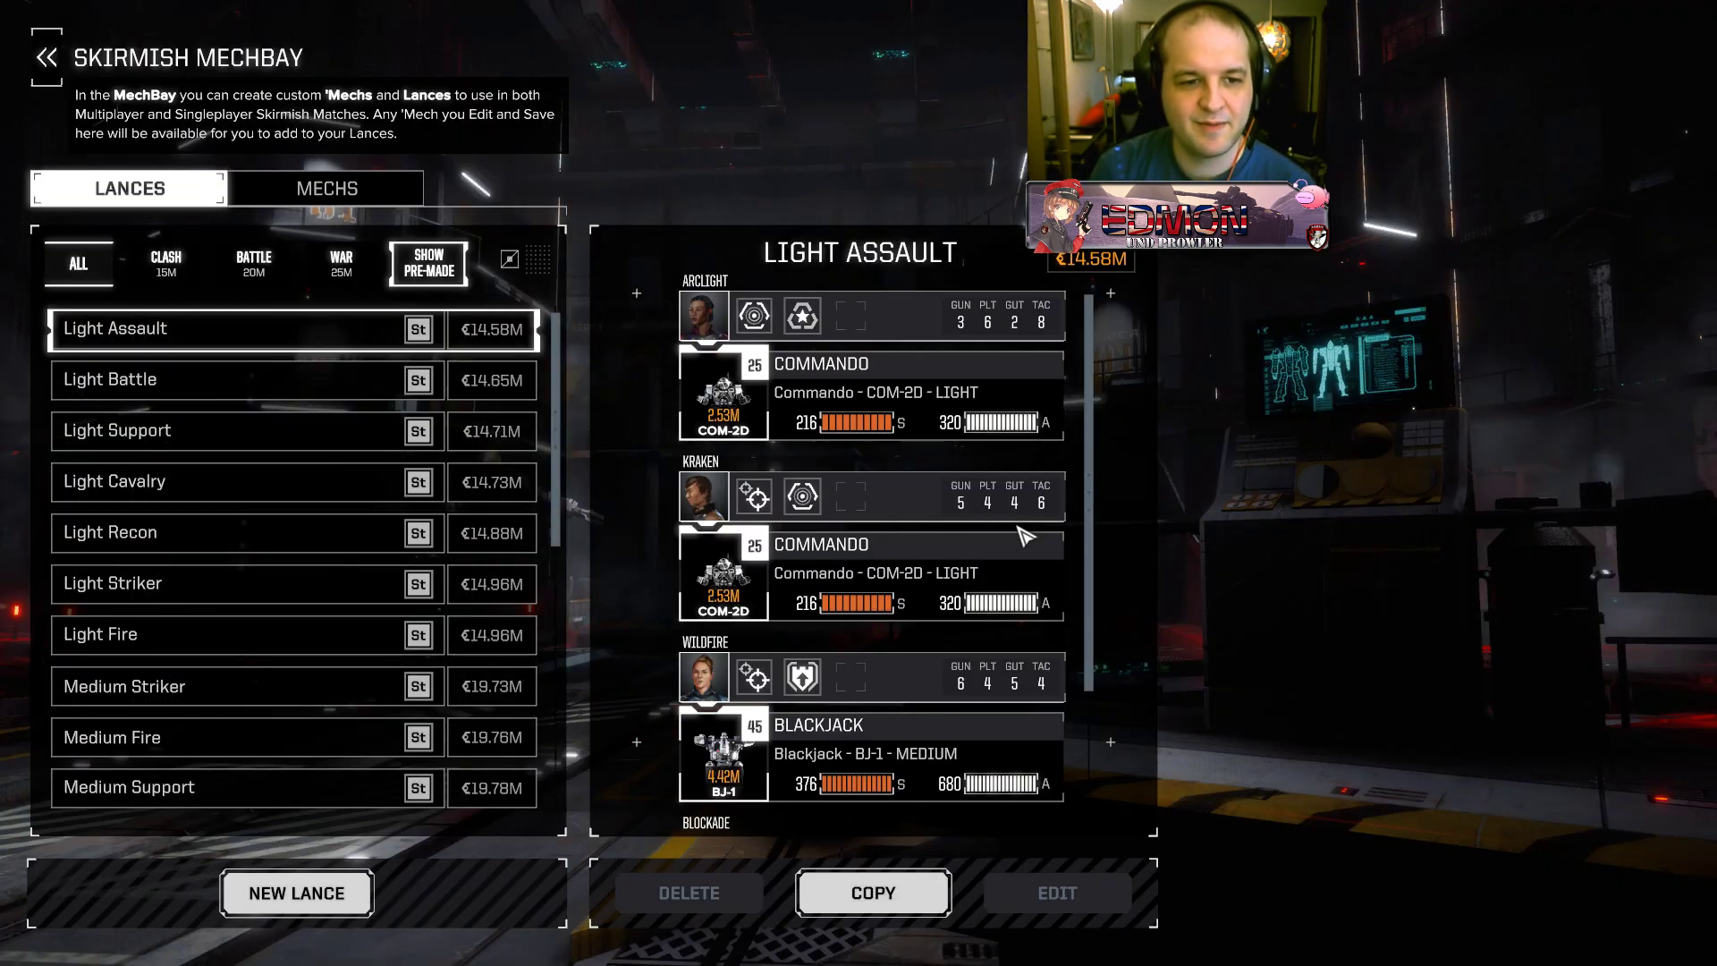
In the mechs list, inspect the Annihilator, Atlas, King Crab, Mackie and Marauder variants
left_click(347, 190)
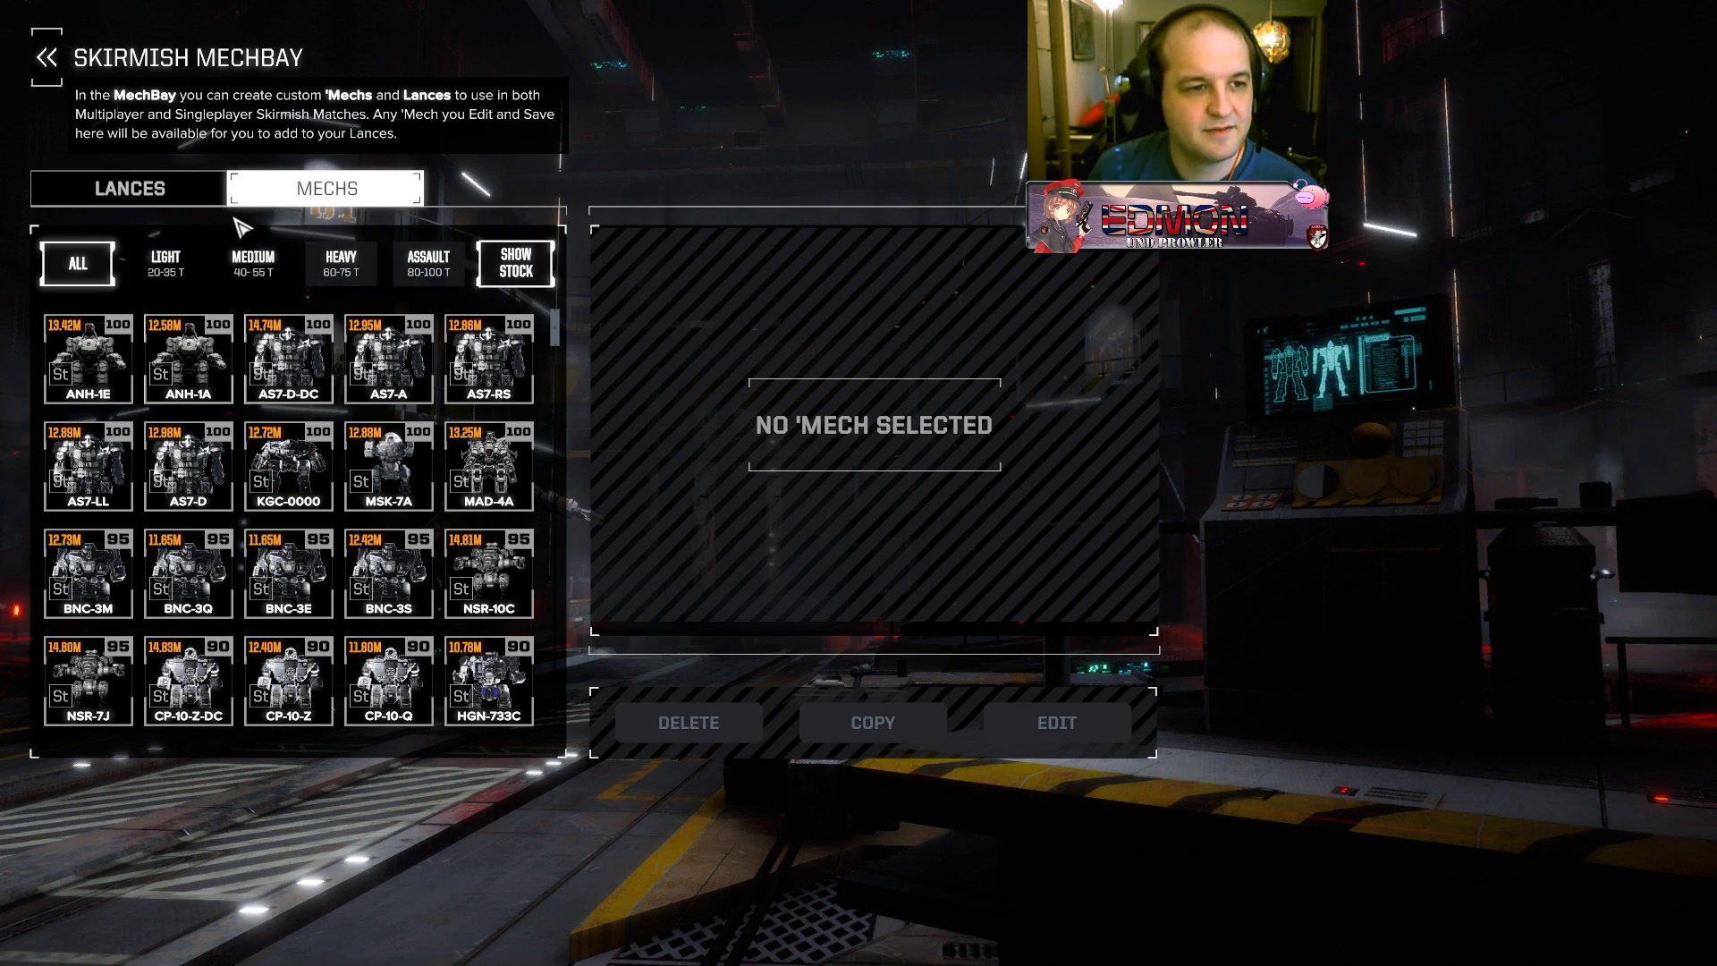
left_click(87, 360)
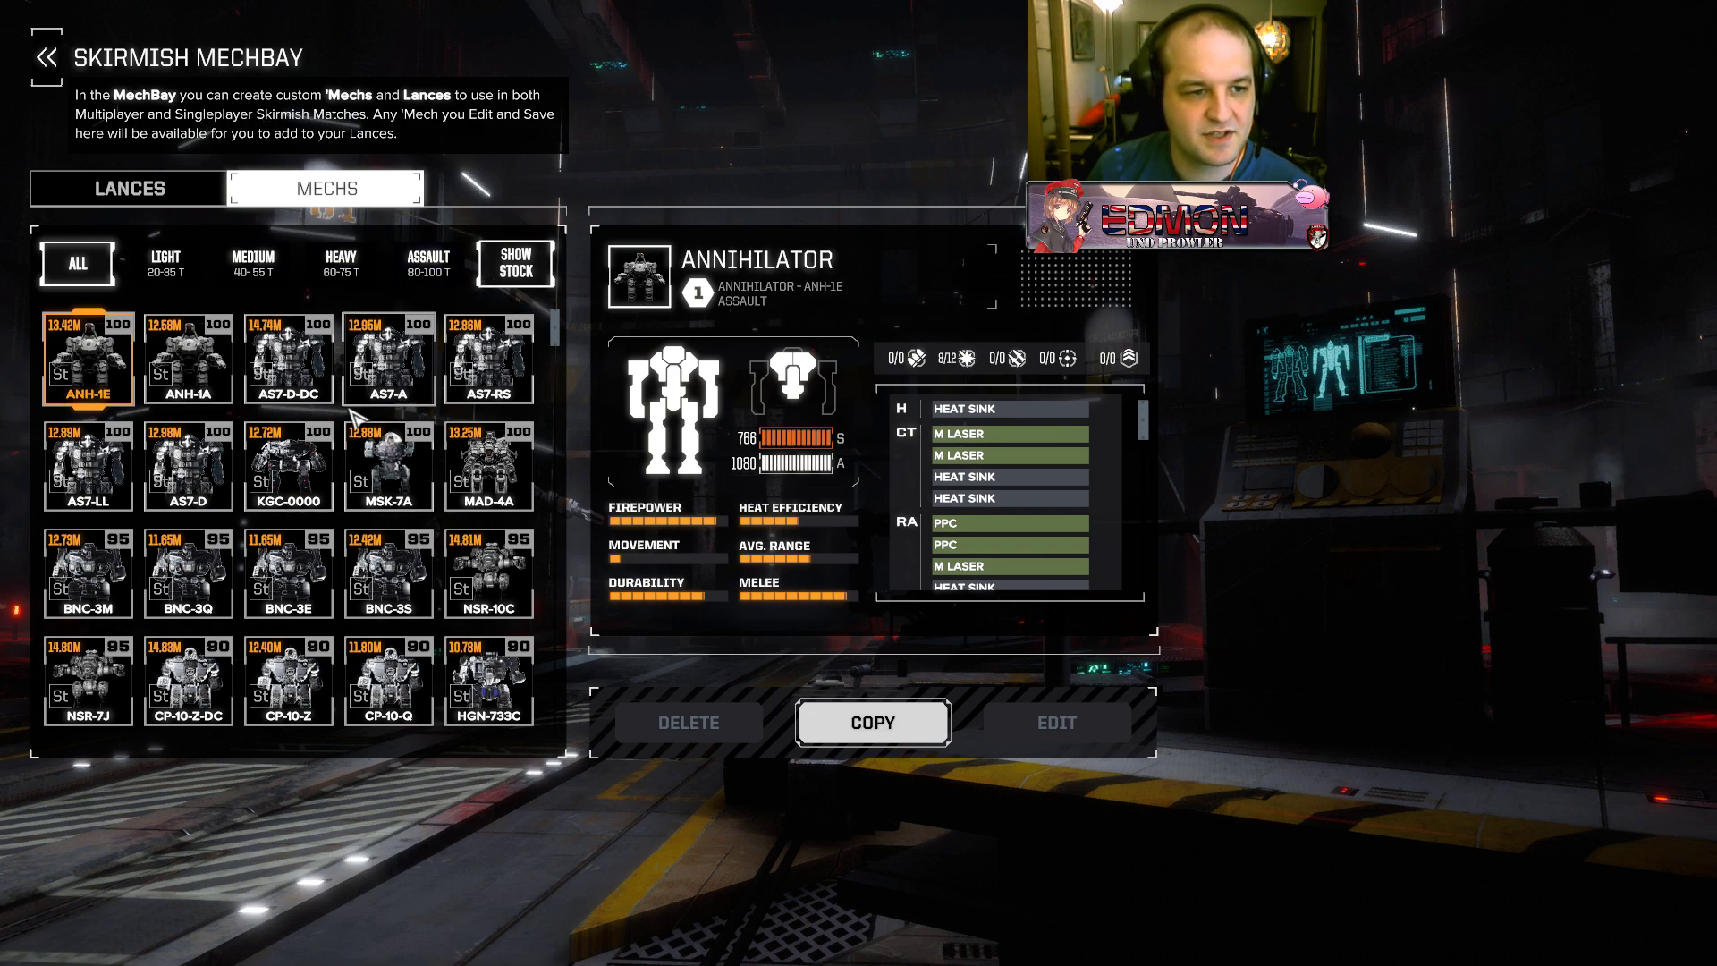
left_click(214, 380)
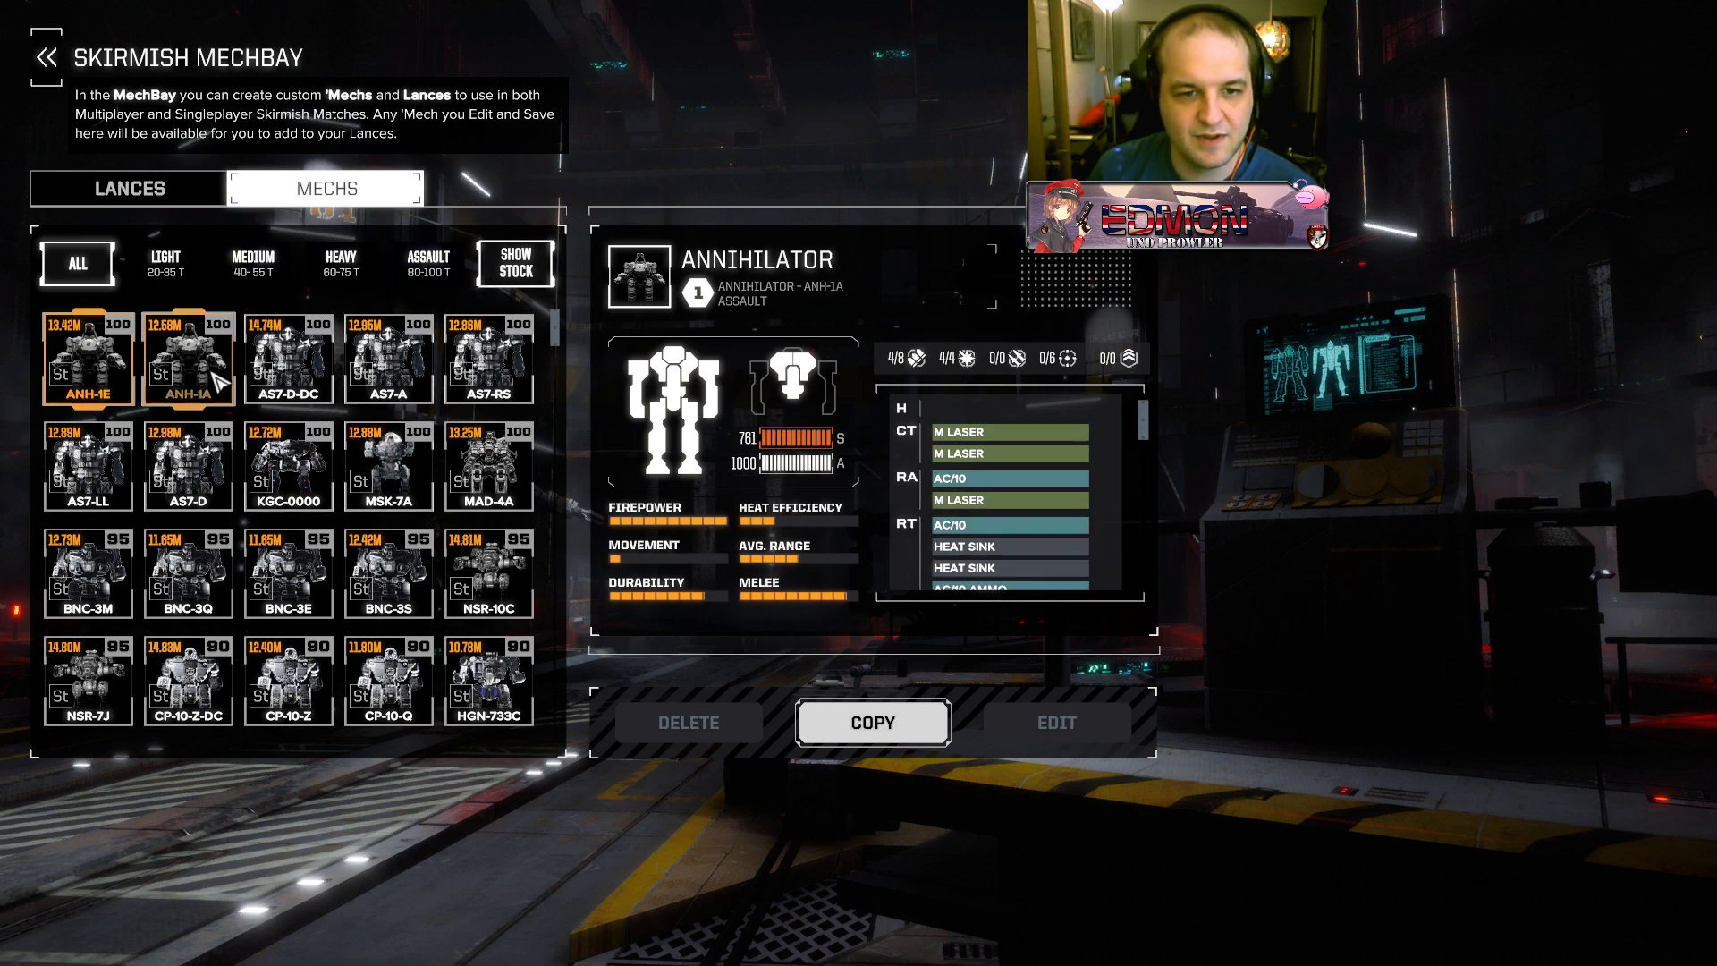
left_click(288, 363)
left_click(389, 363)
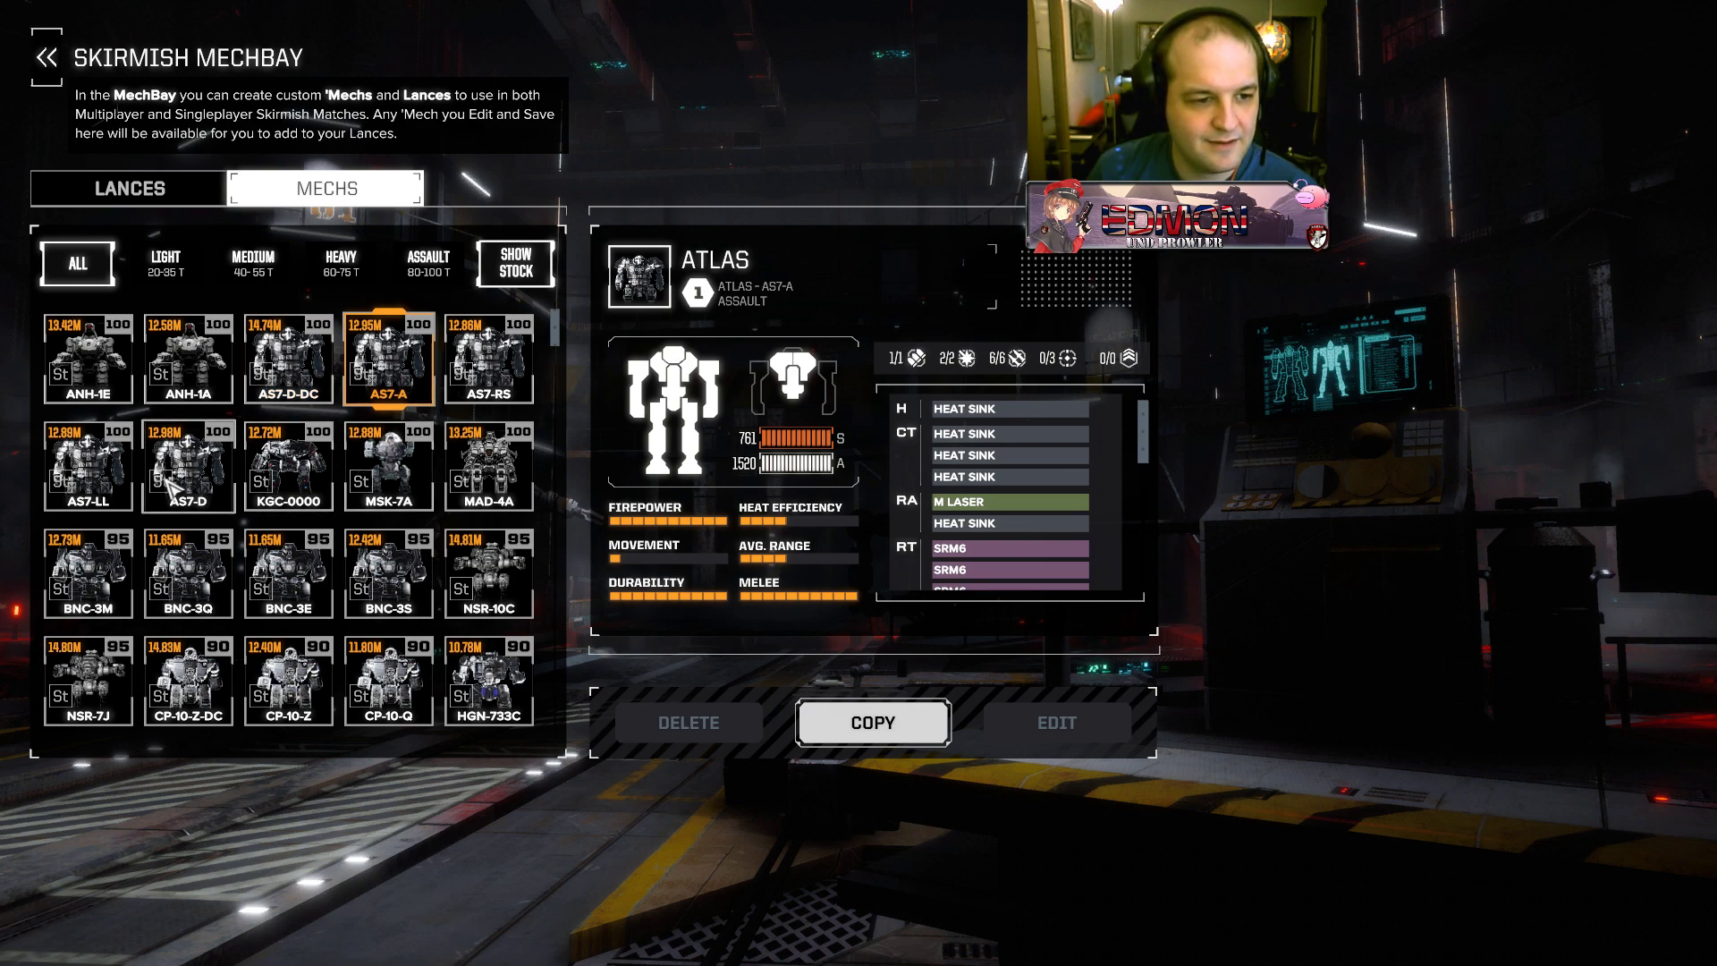
left_click(286, 465)
scroll(340, 474, "down", 1)
left_click(402, 474)
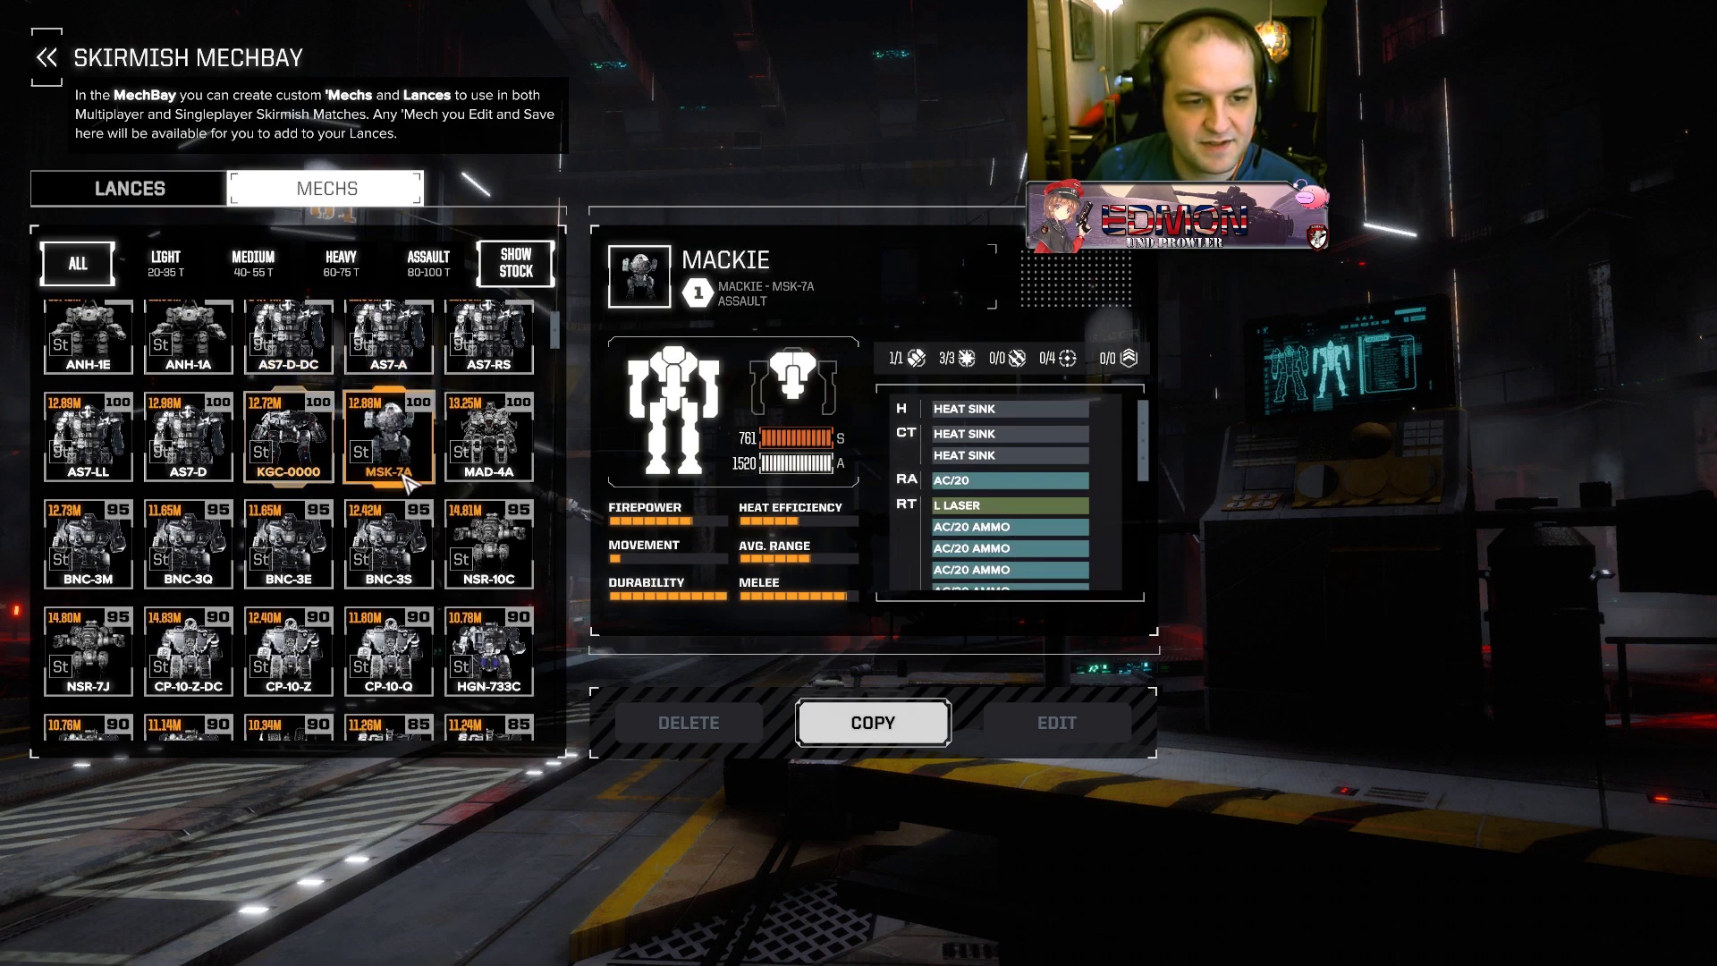
left_click(487, 443)
Inspect the Banshee, Nightstar NSR-10C, Highlander HGN-733C and Cyclops variants
scroll(487, 443, "down", 1)
left_click(401, 517)
scroll(400, 528, "down", 1)
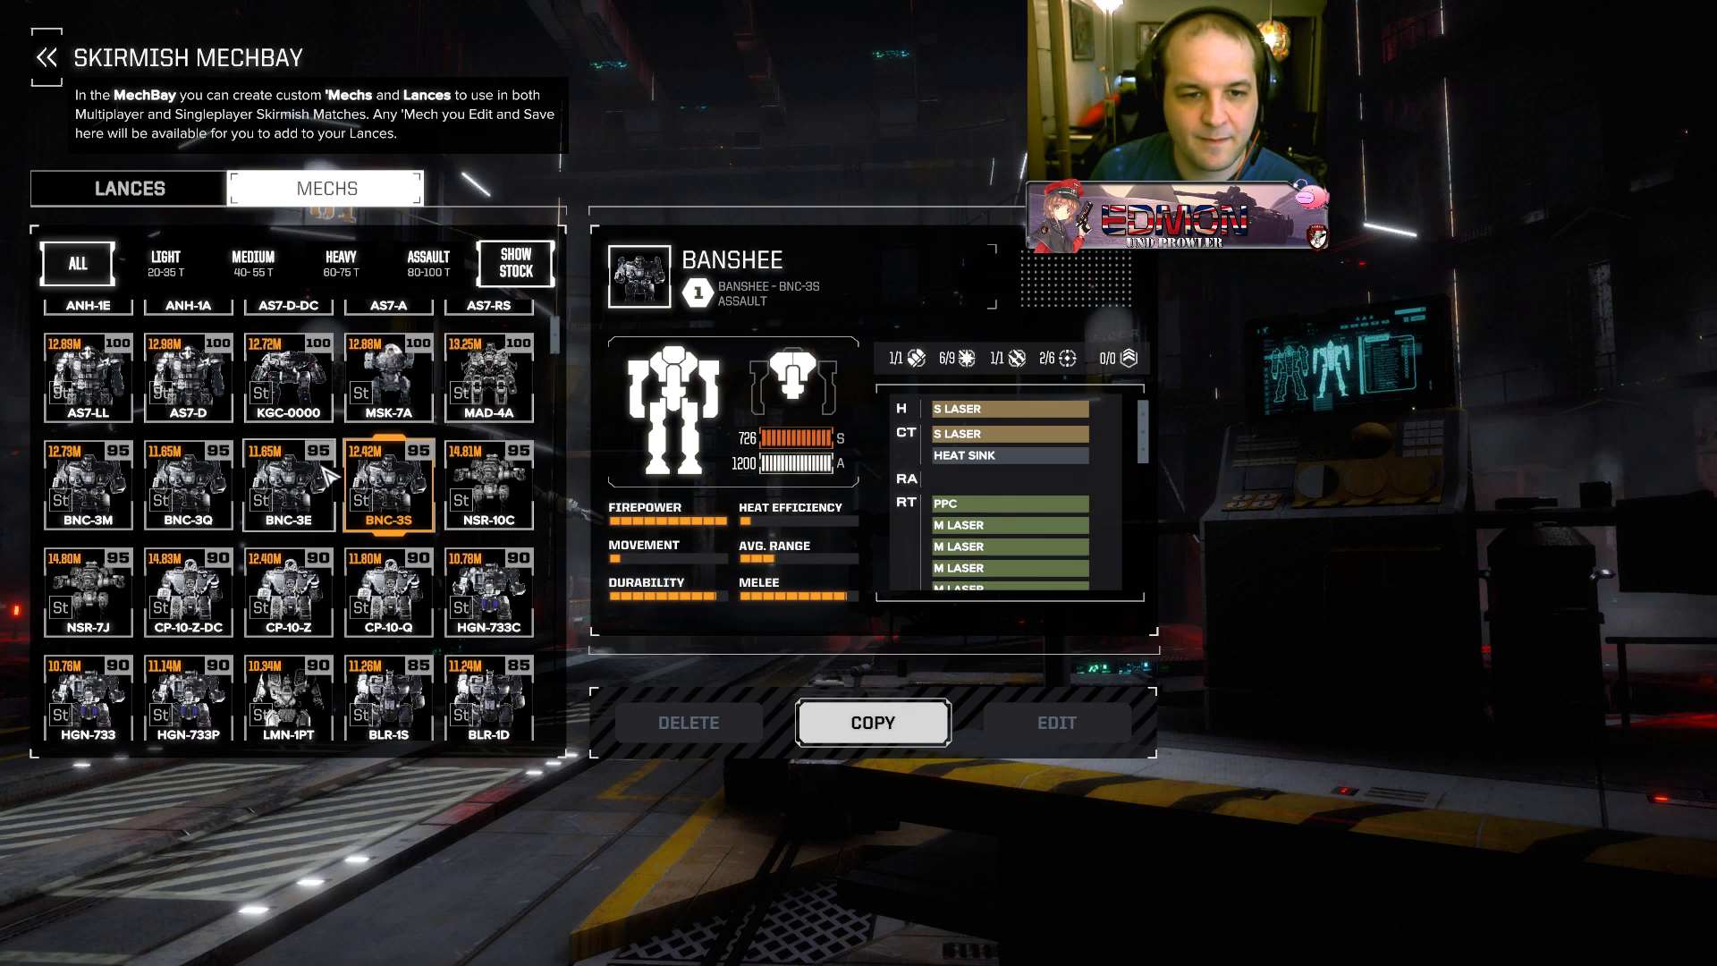
left_click(291, 487)
left_click(506, 509)
scroll(505, 509, "down", 2)
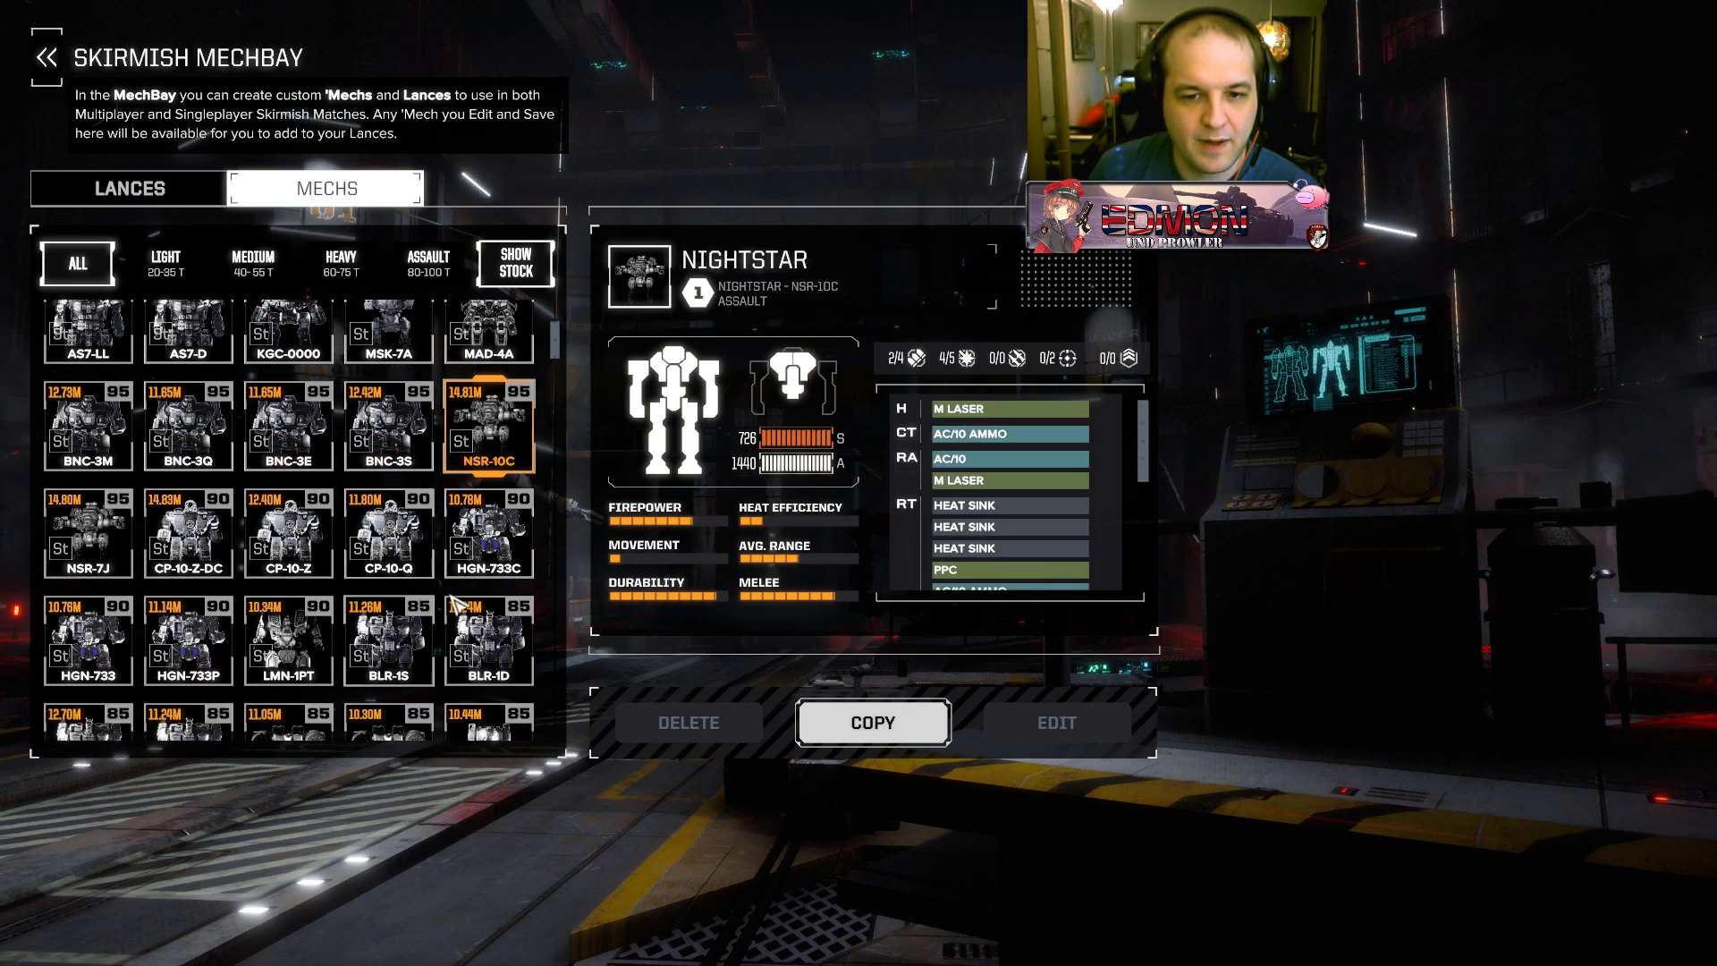
scroll(1035, 459, "down", 4)
scroll(1062, 462, "up", 4)
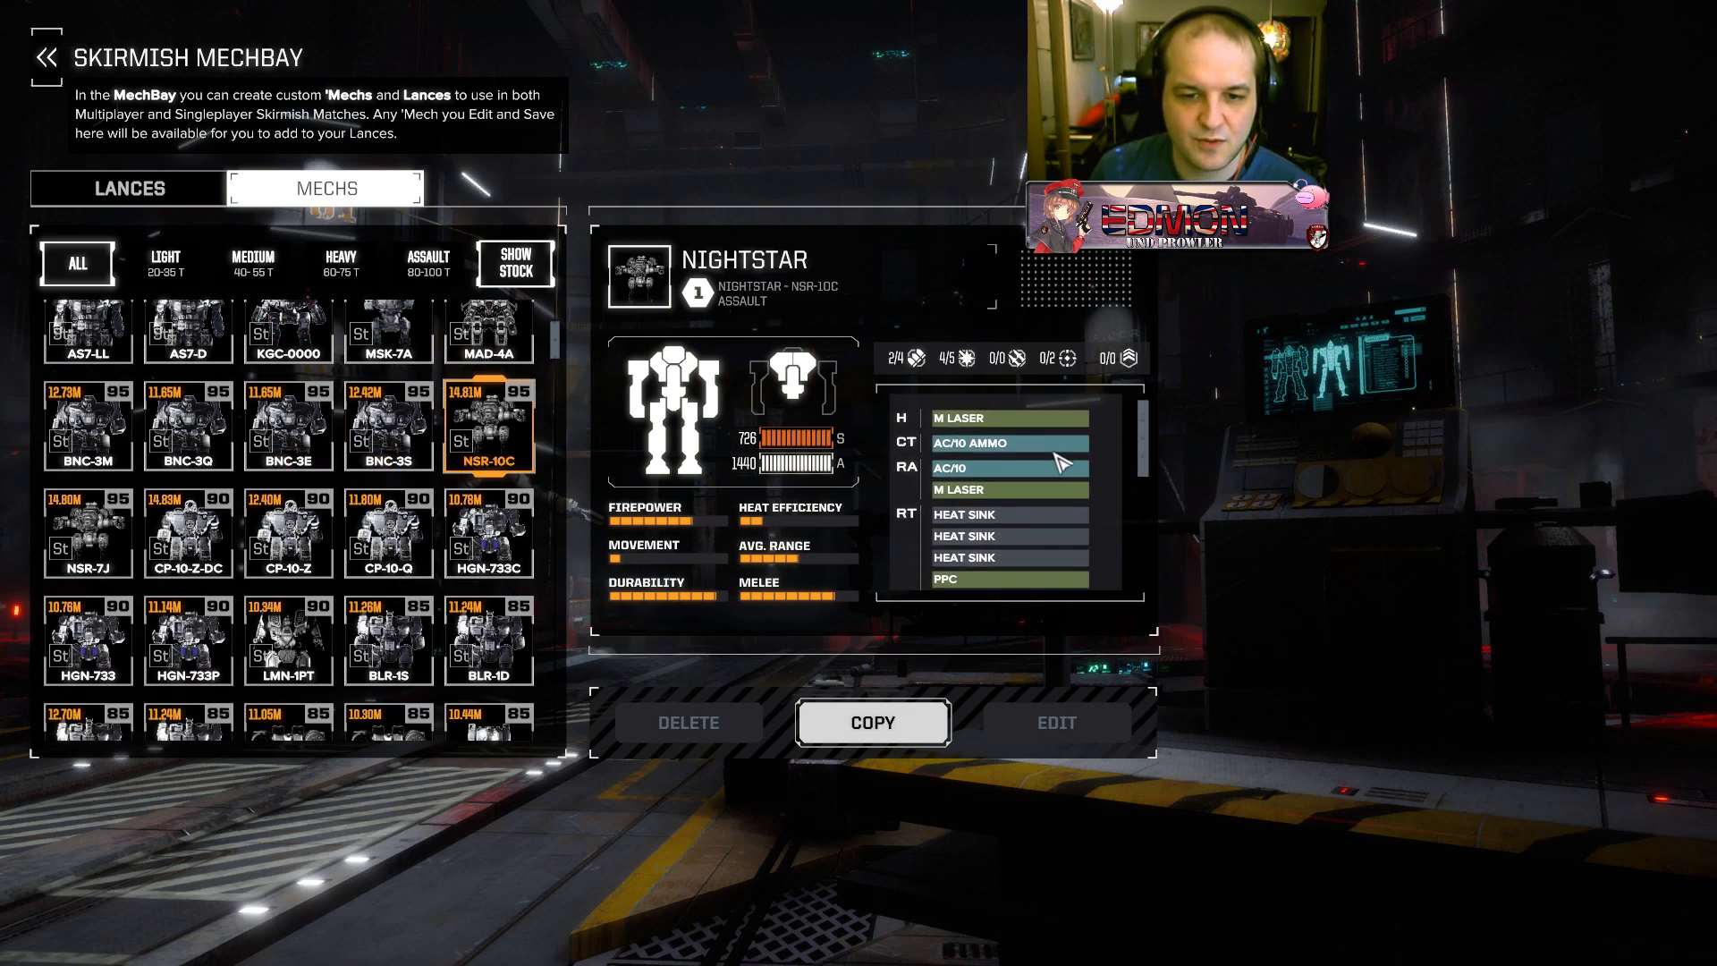
left_click(489, 535)
scroll(407, 510, "down", 1)
left_click(411, 505)
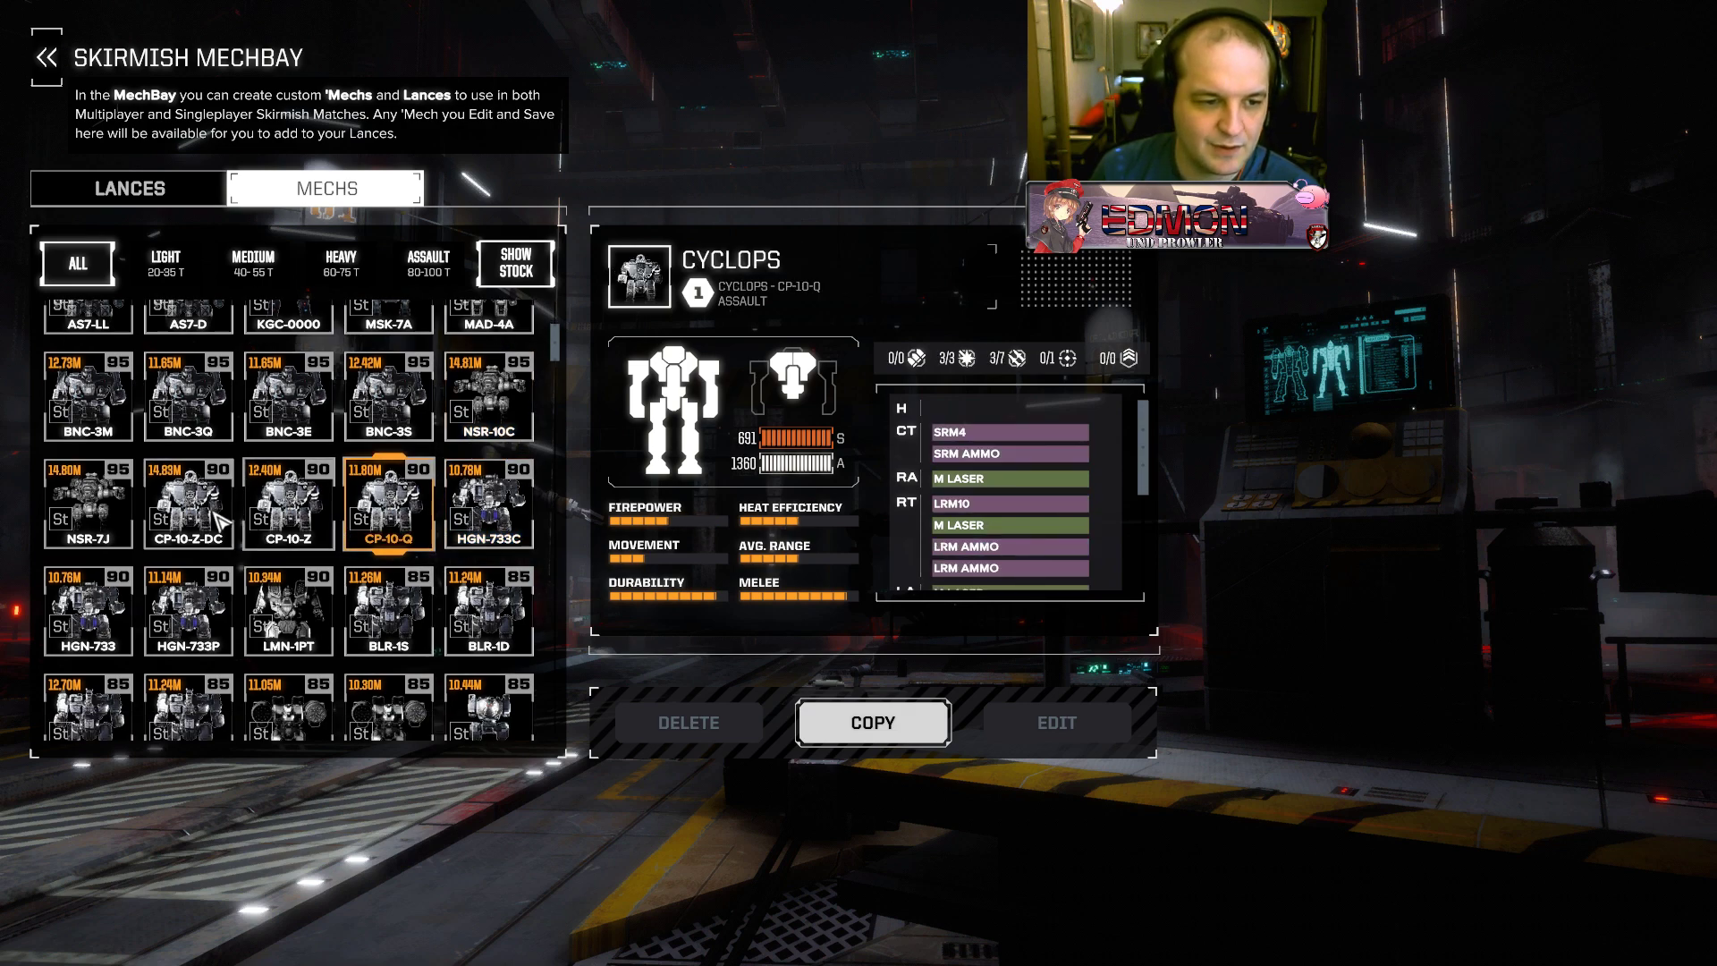
left_click(188, 501)
Inspect the Highlander HGN-733, Linesman, Battlemaster and Longbow, then return to the main menu
scroll(1035, 519, "down", 5)
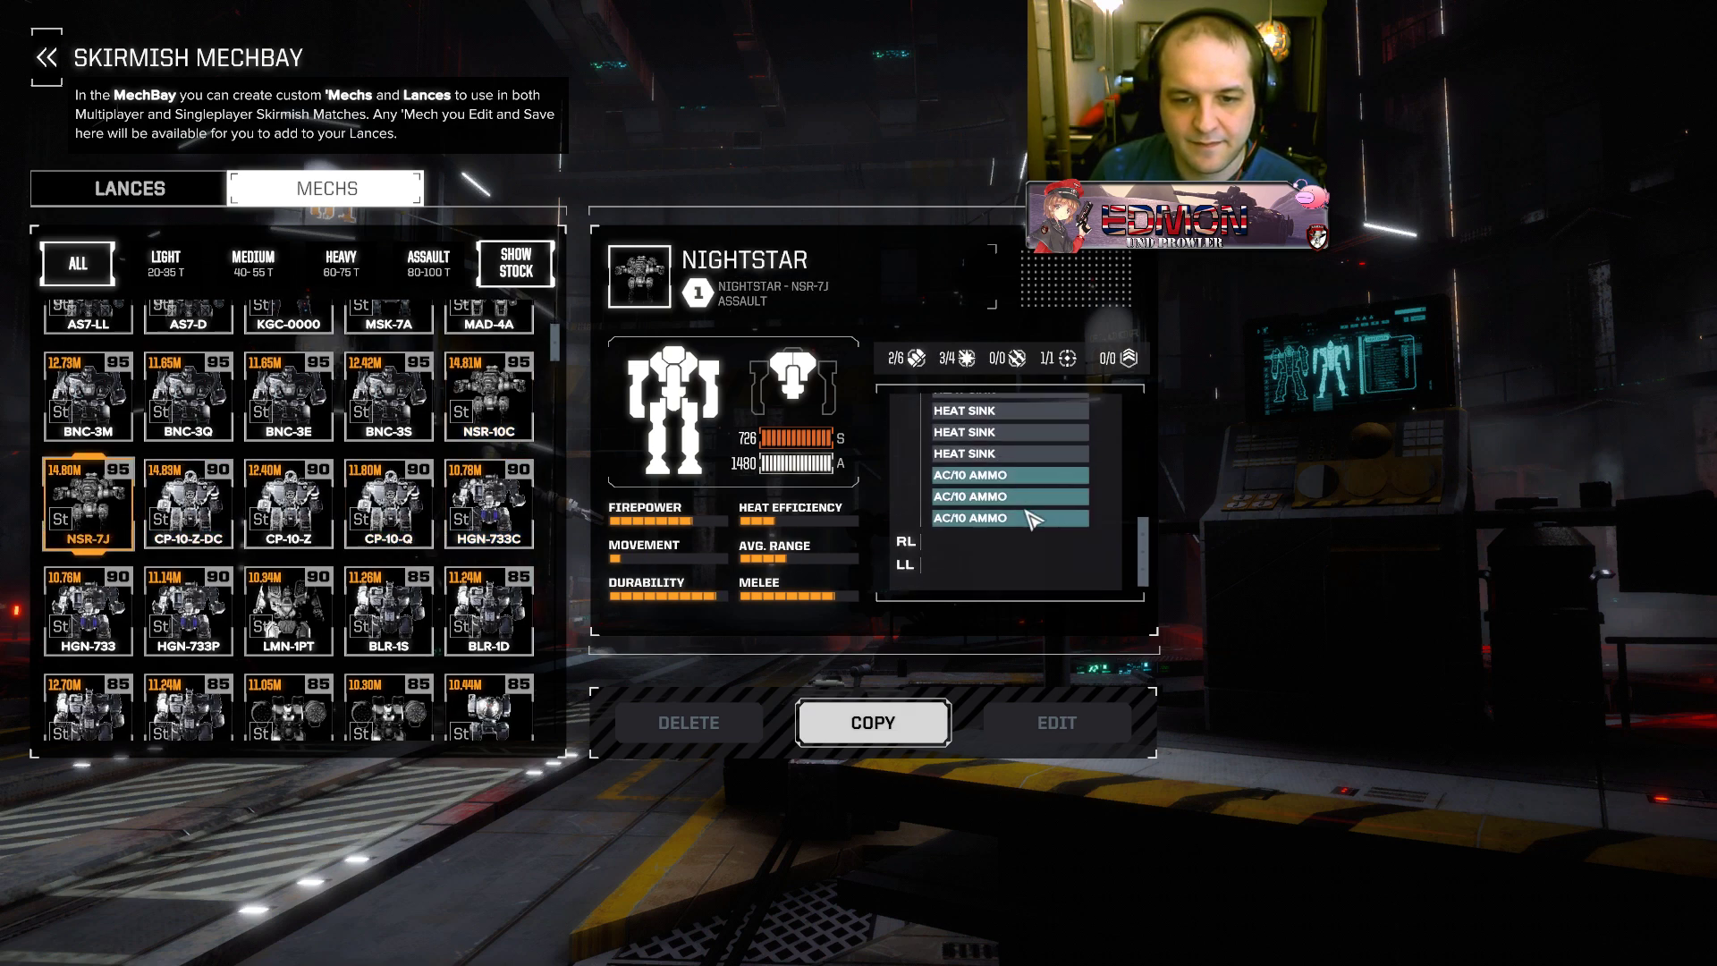
scroll(1035, 519, "up", 5)
scroll(304, 546, "down", 1)
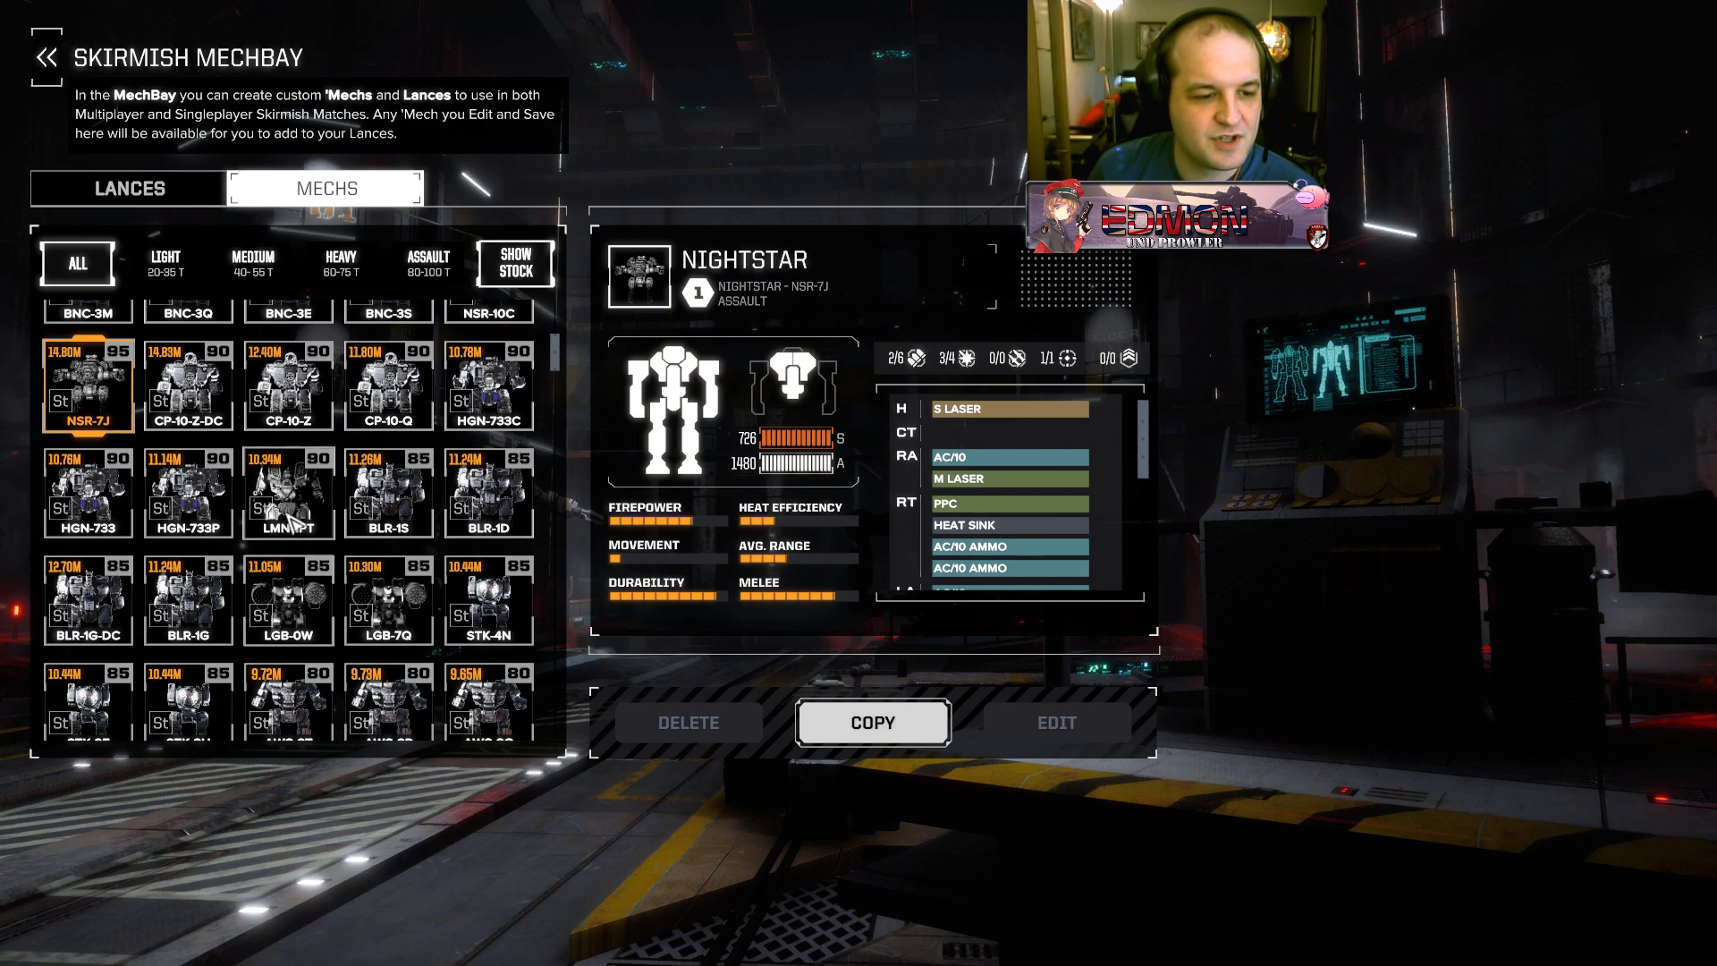
left_click(88, 492)
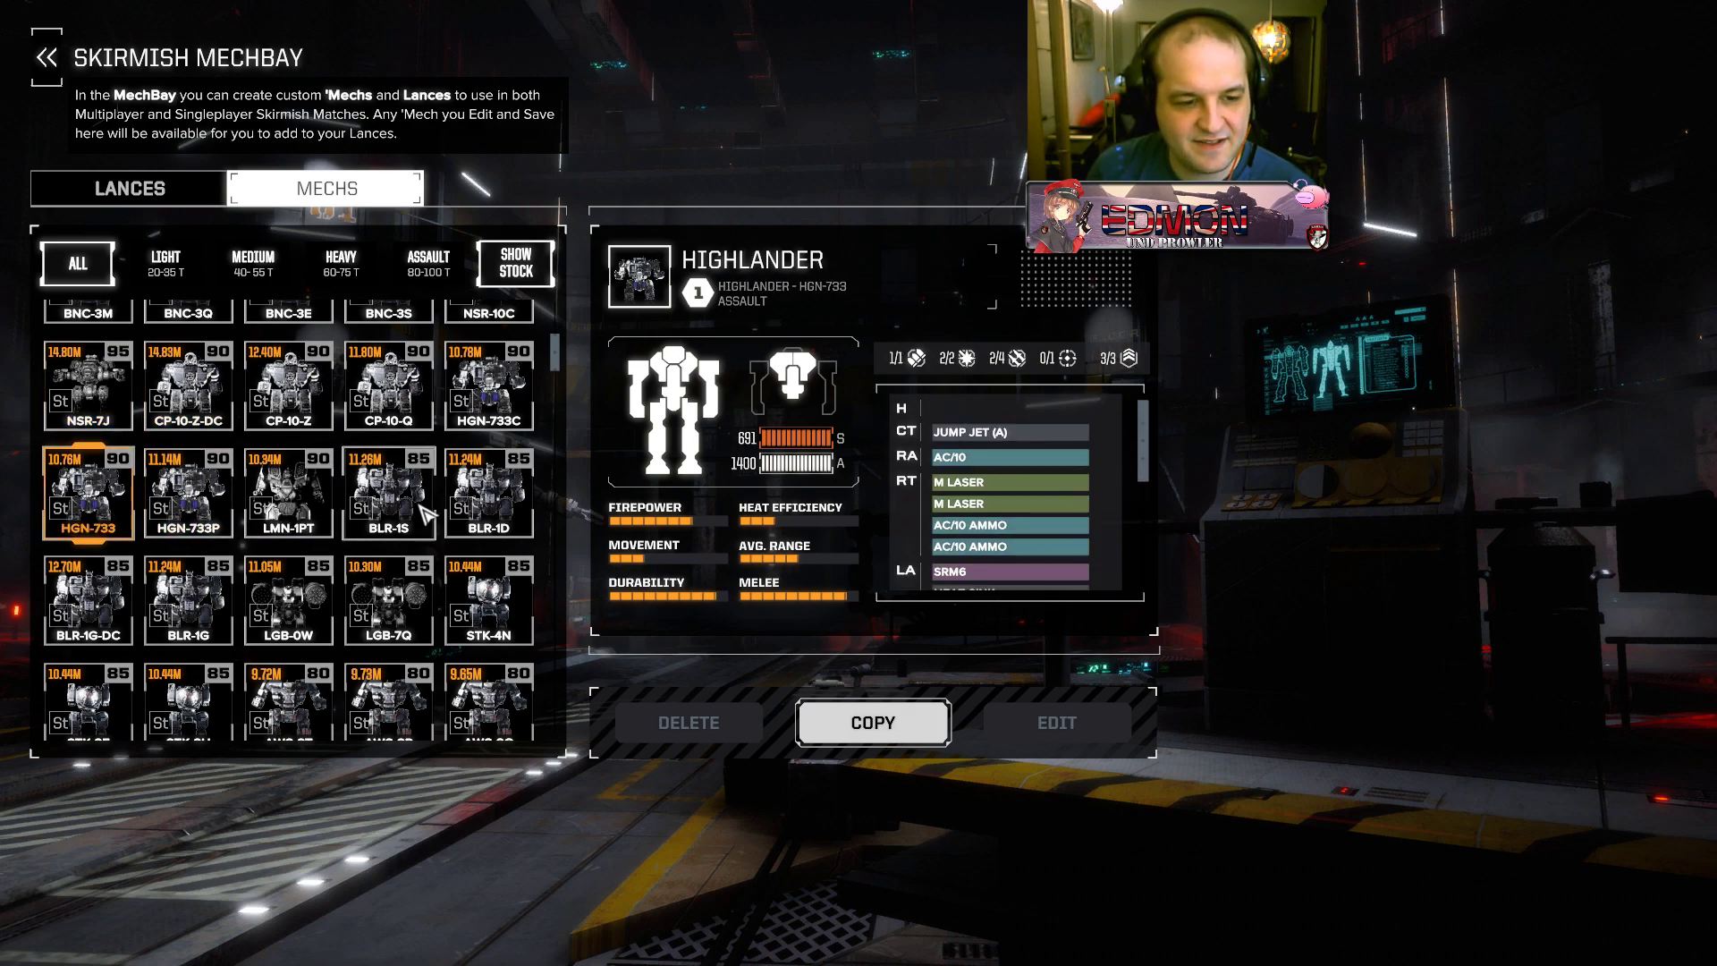
left_click(271, 516)
left_click(394, 523)
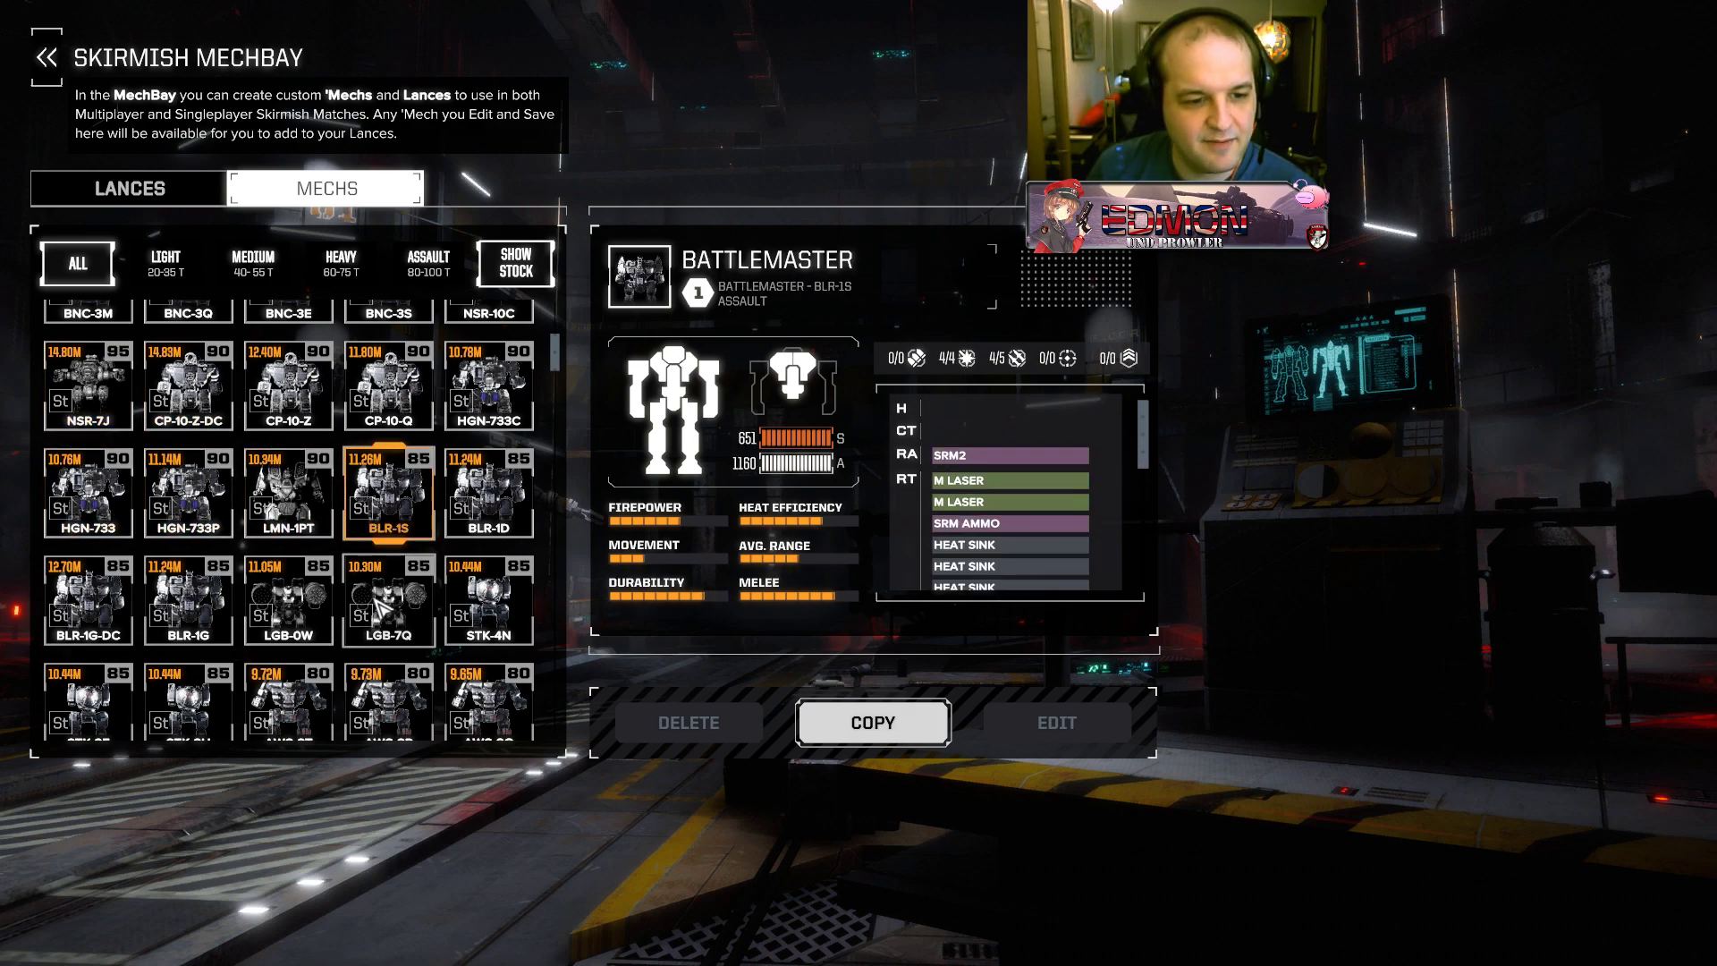
left_click(288, 599)
scroll(979, 508, "down", 3)
scroll(984, 508, "up", 5)
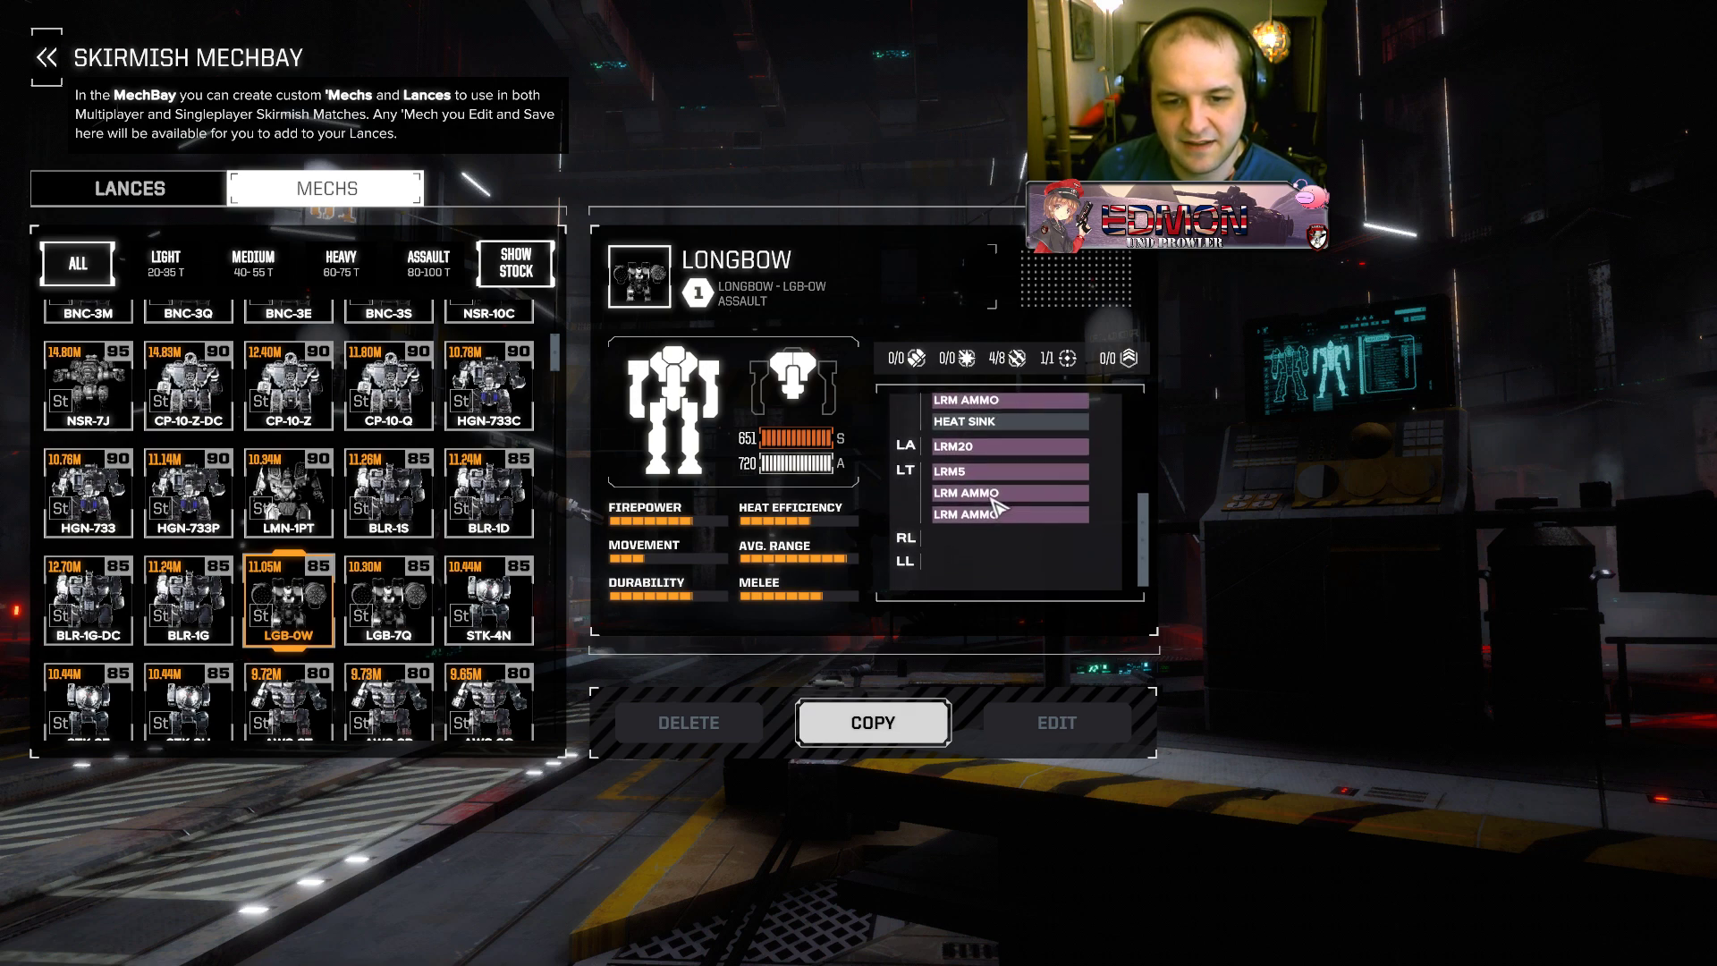
scroll(996, 506, "down", 5)
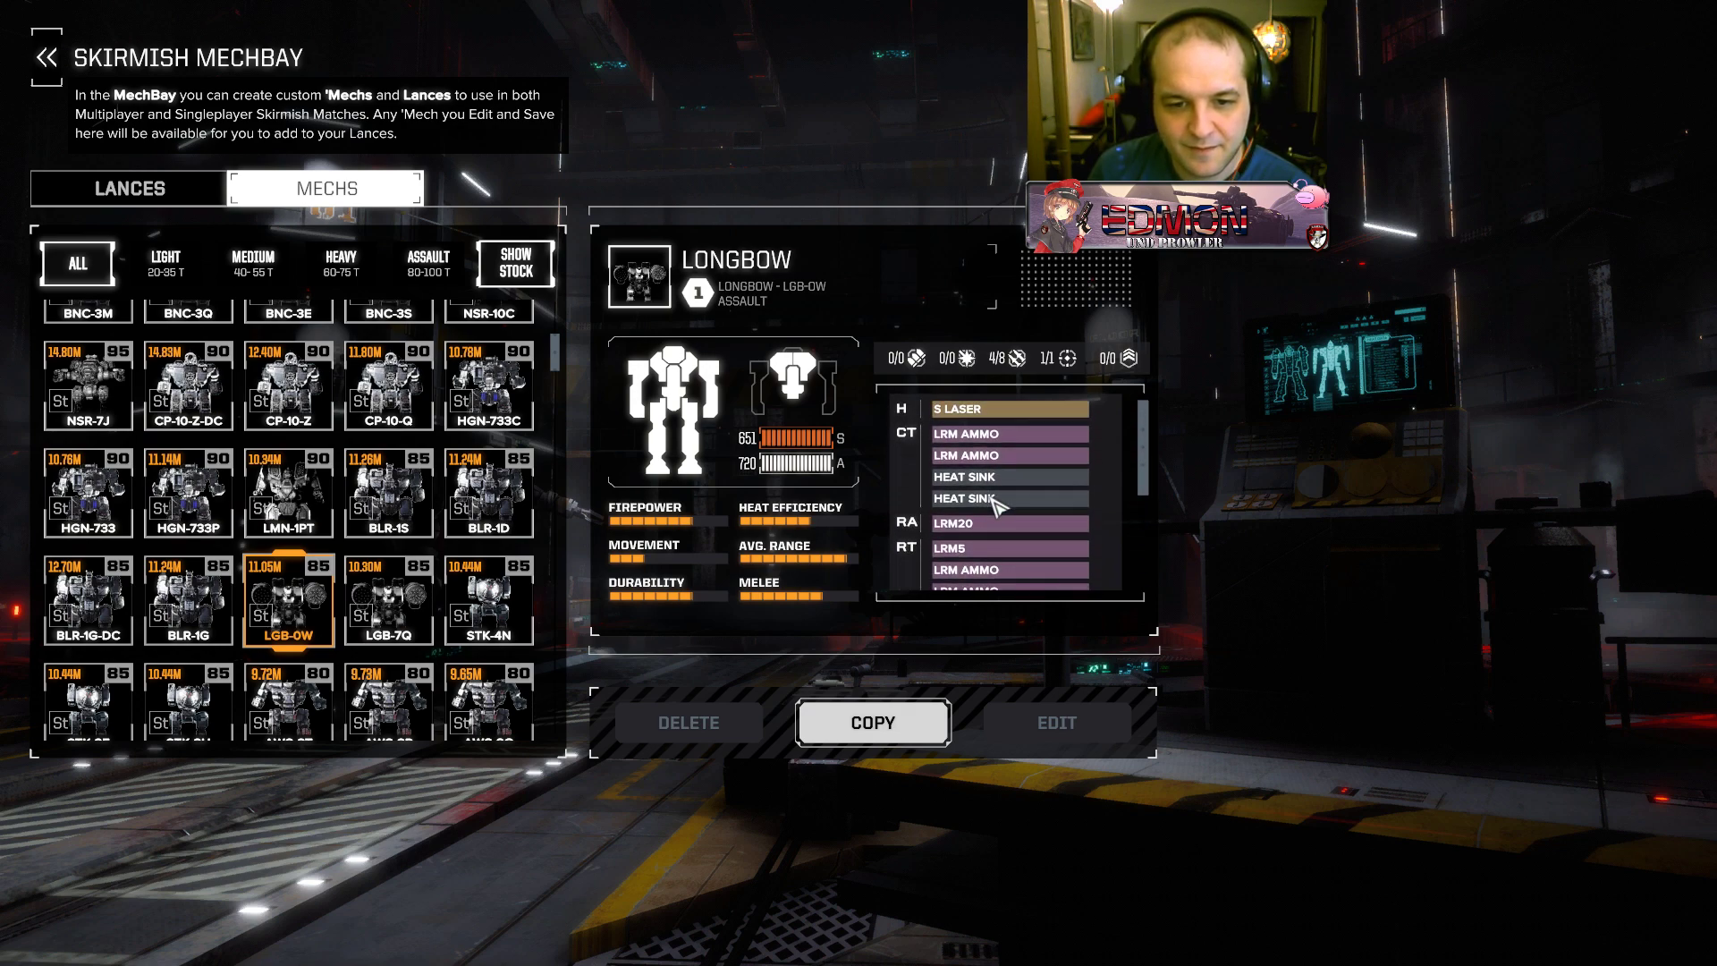
scroll(995, 506, "up", 5)
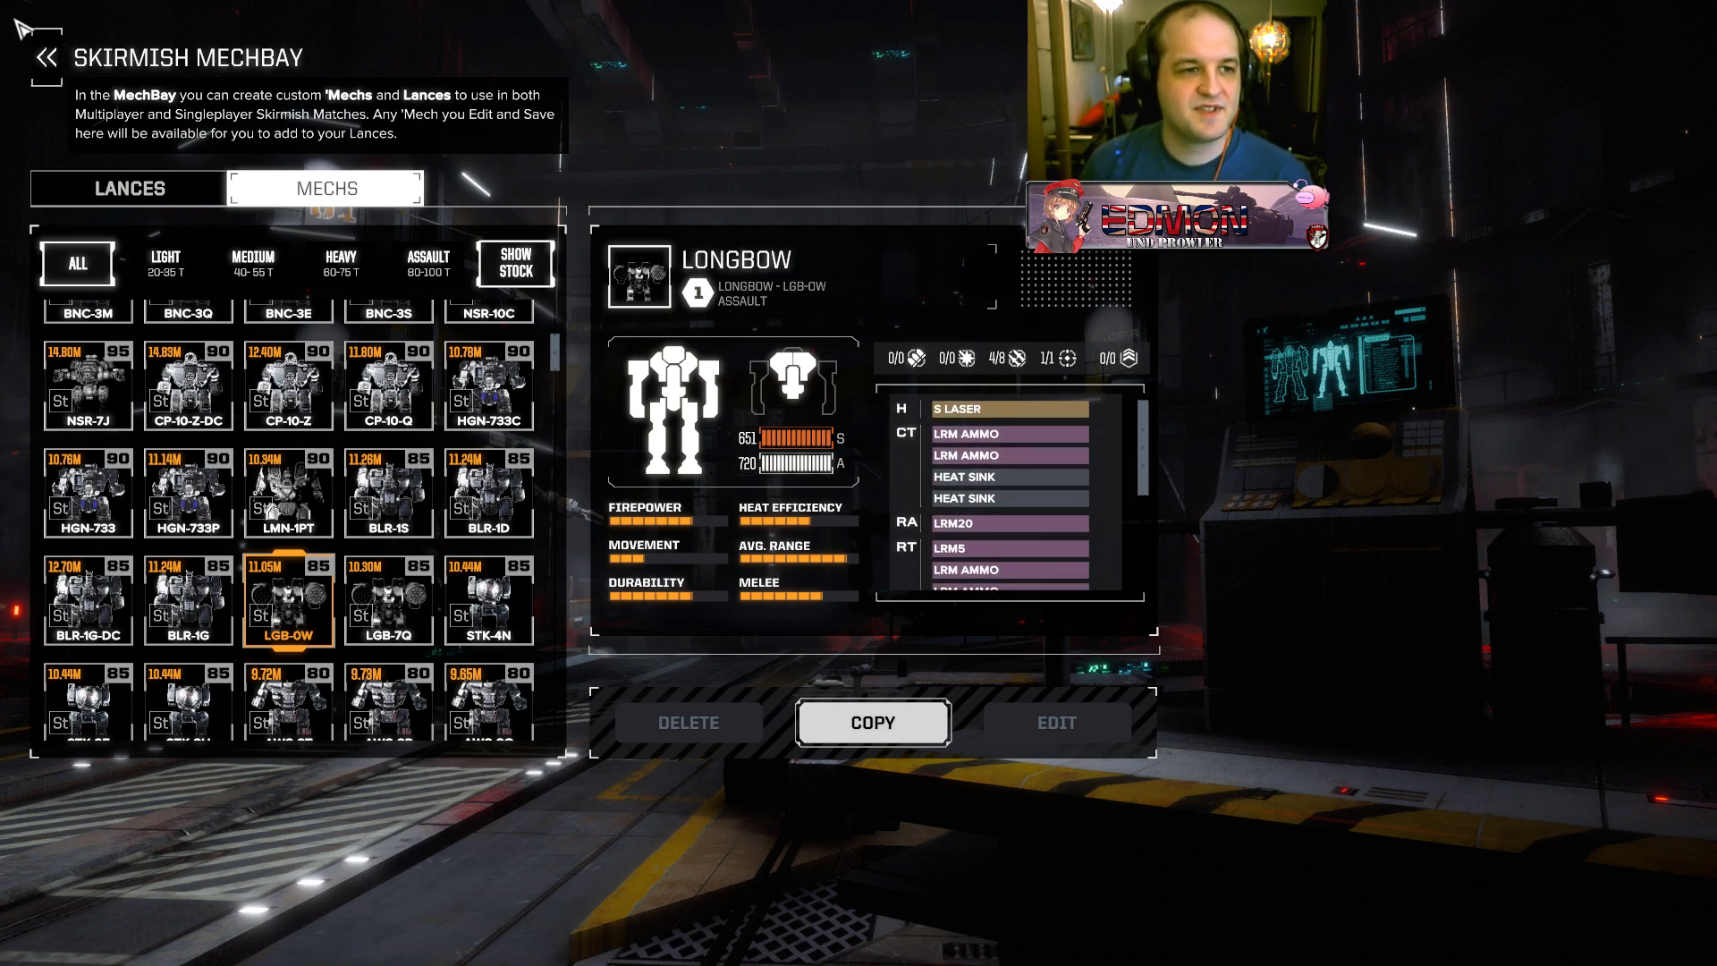
left_click(47, 59)
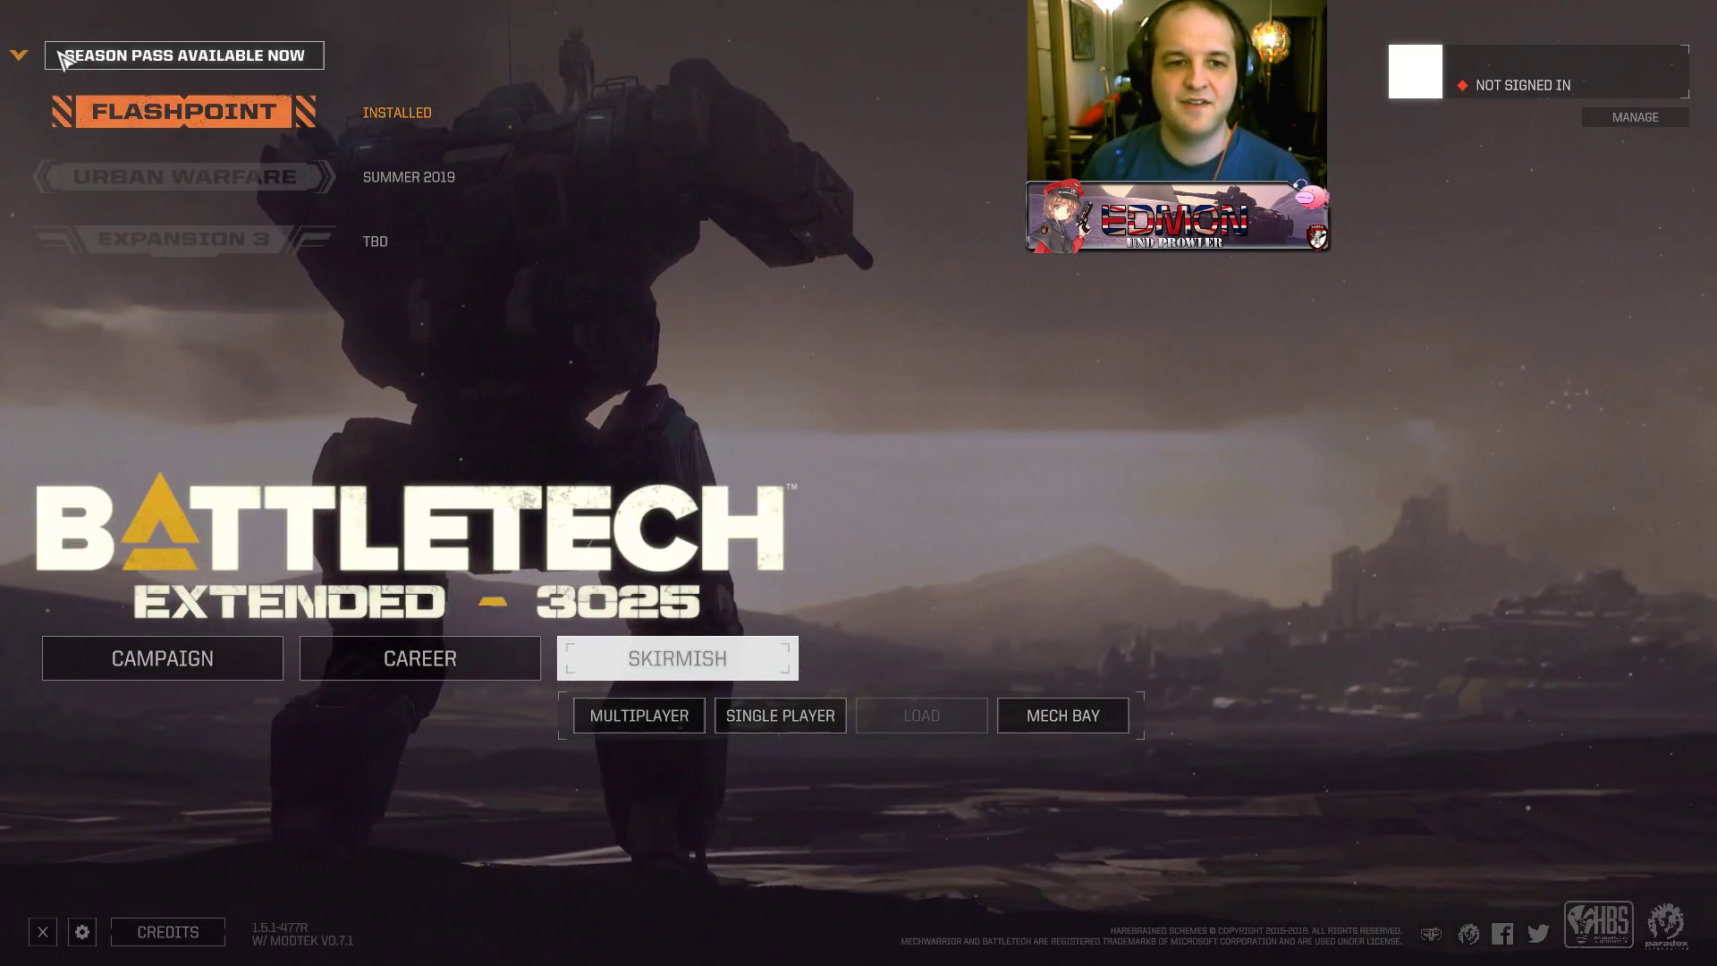